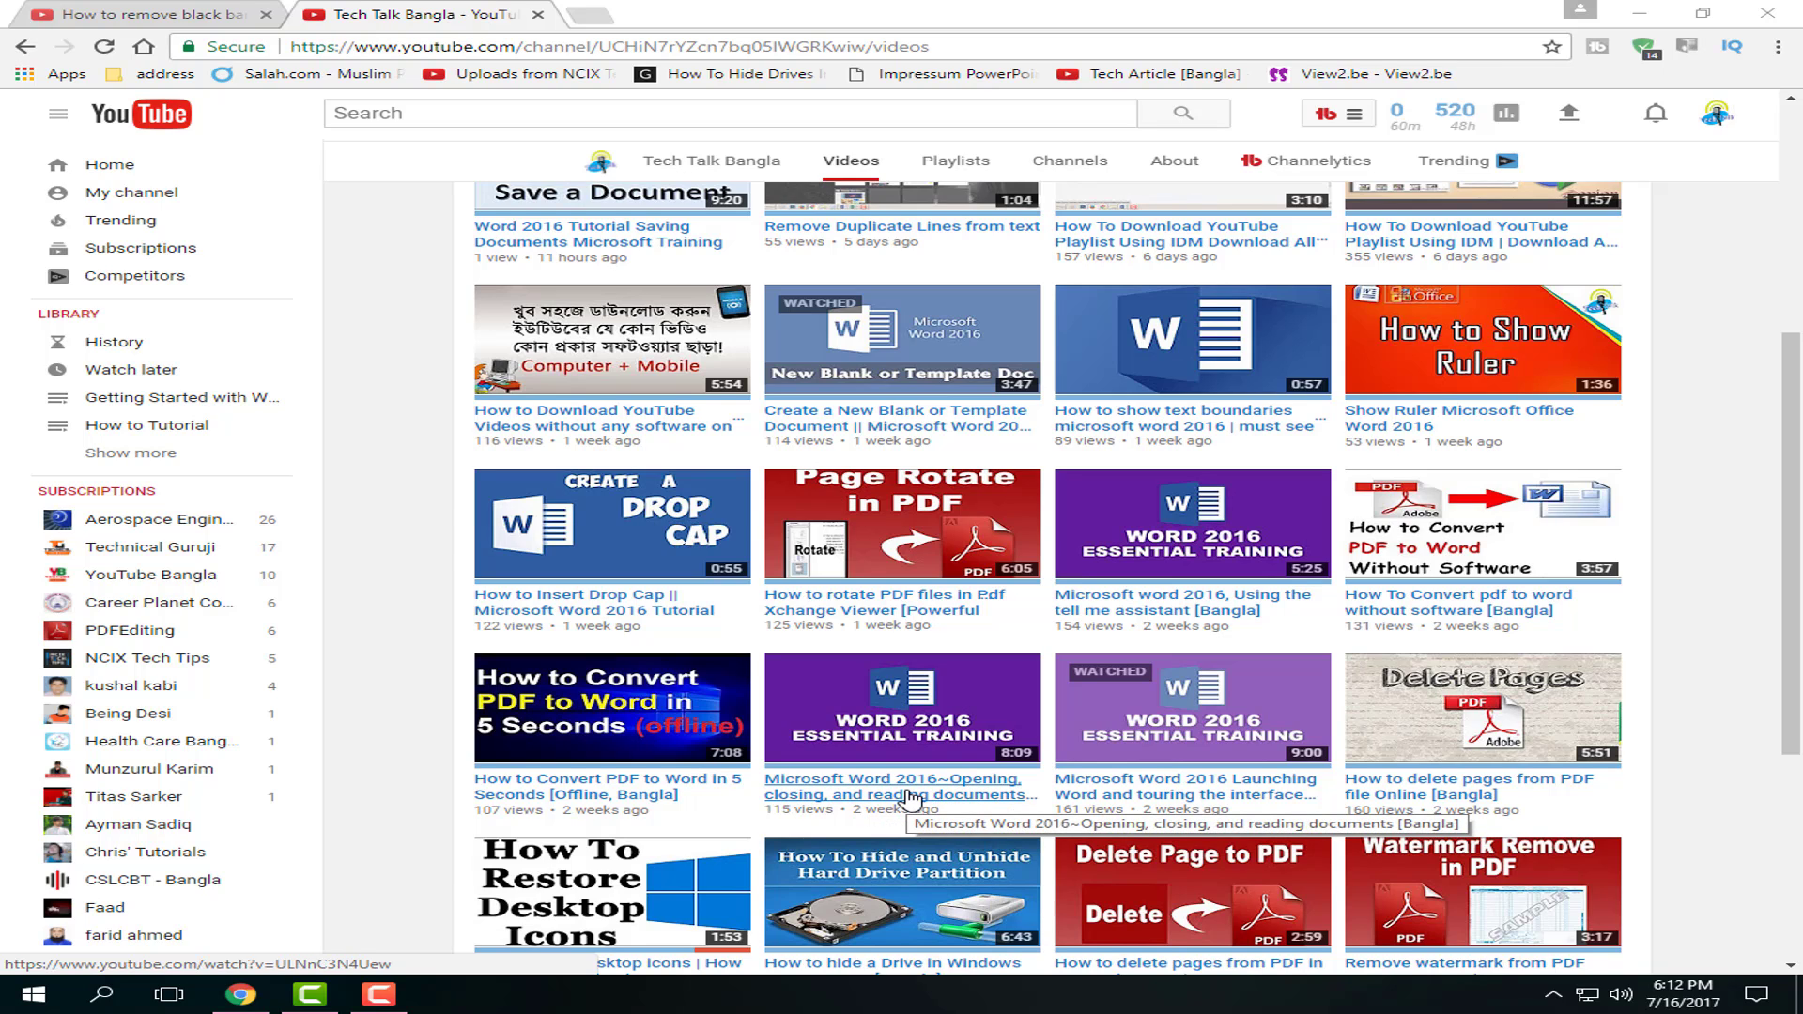
Step: Open the channel video "Microsoft Word 2016 Launching Word and touring the interface" separately, pause it, view it full screen and close it
scroll(1359, 566, "down", 2)
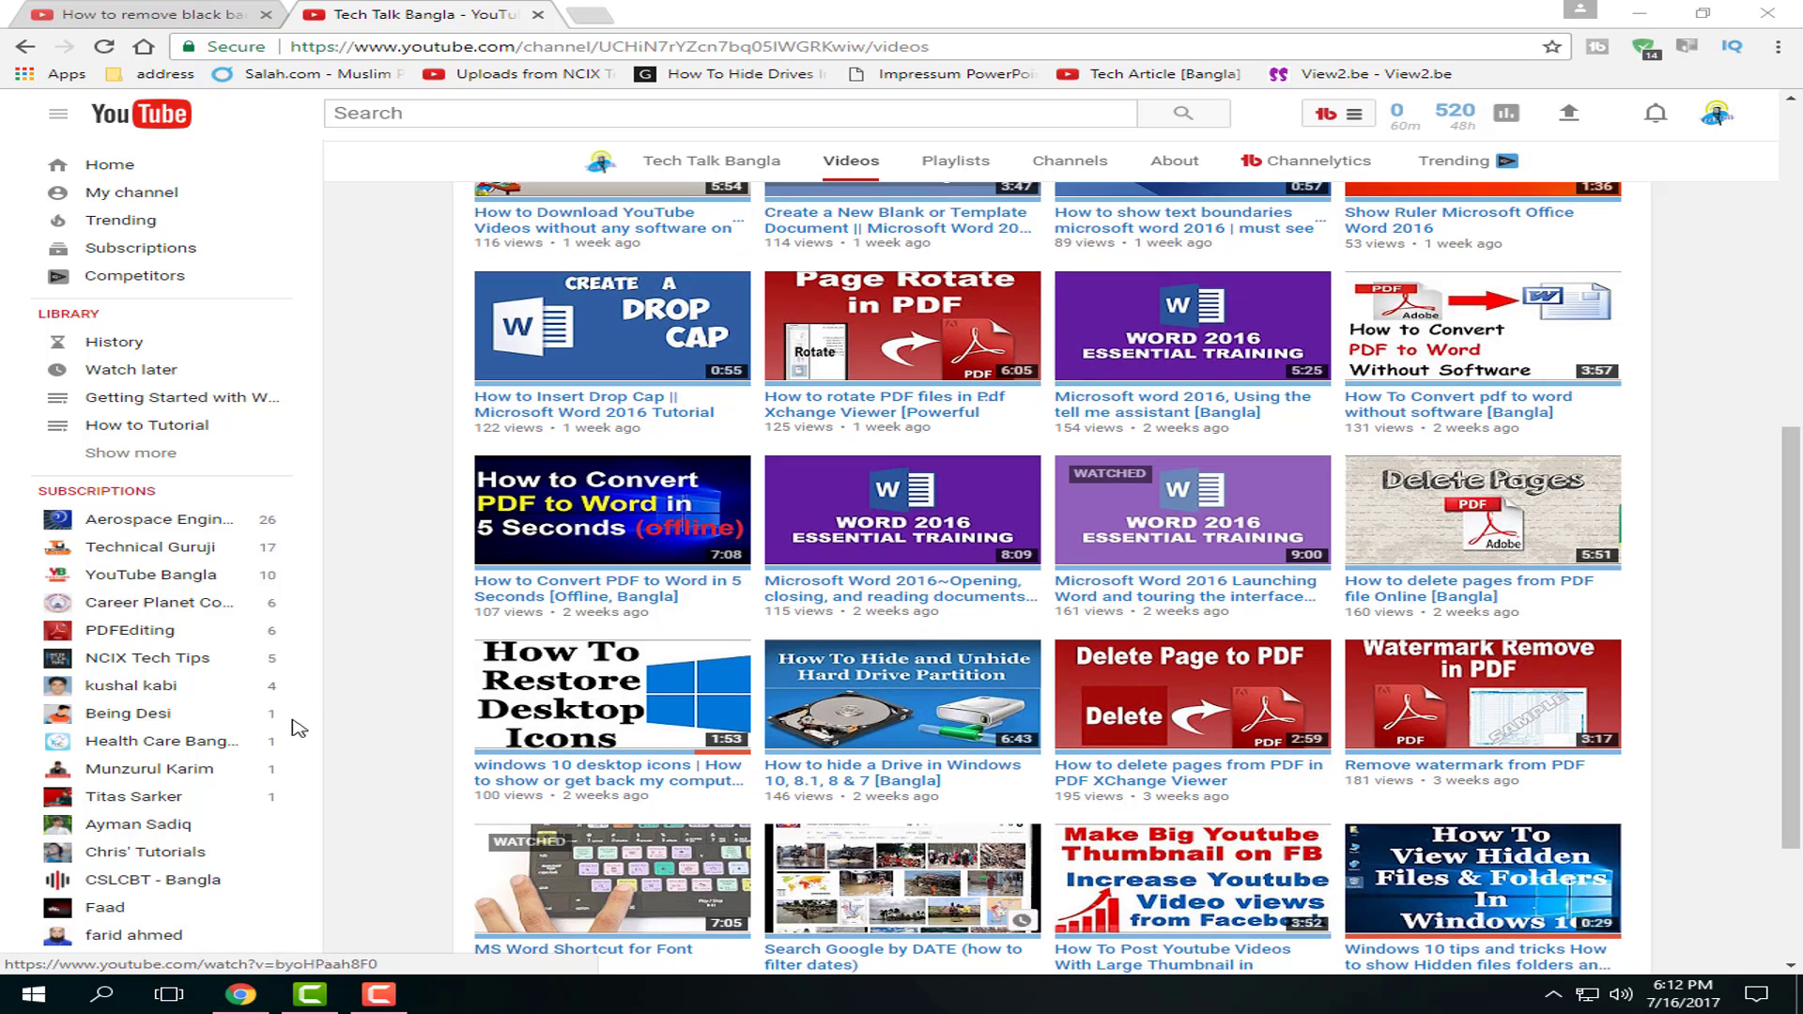
scroll(1359, 565, "down", 2)
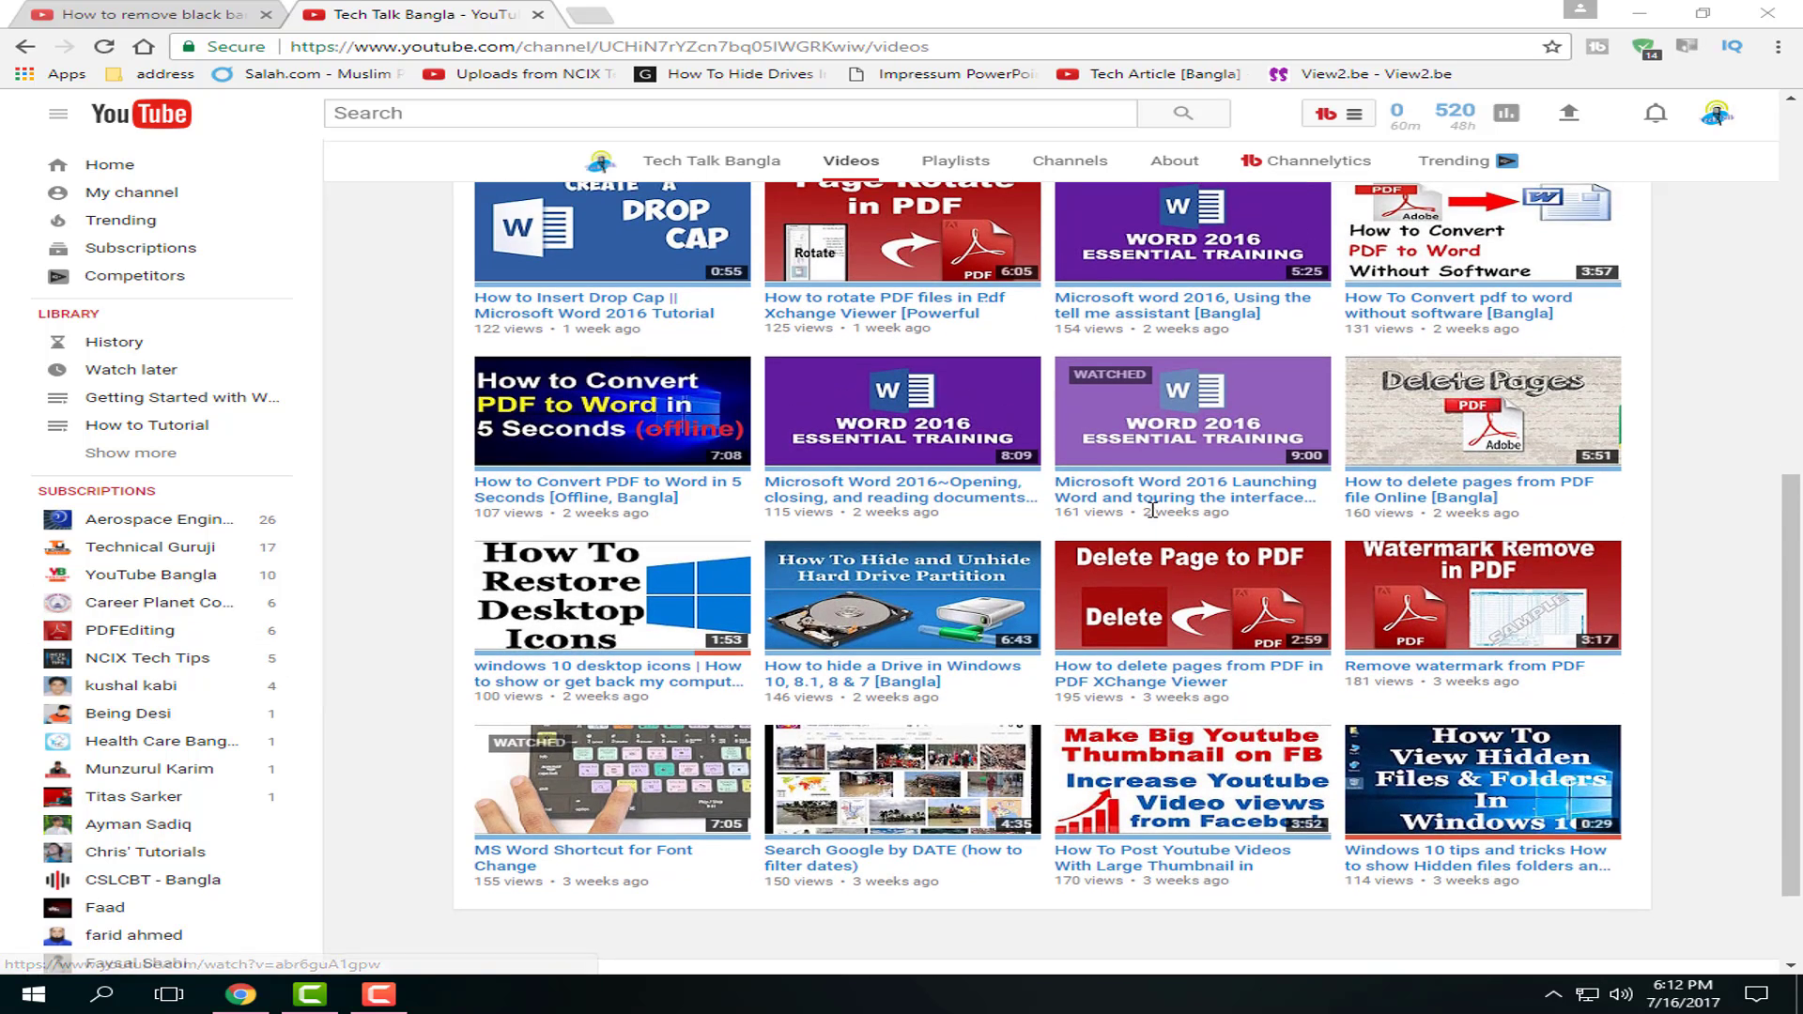
scroll(1233, 518, "down", 2)
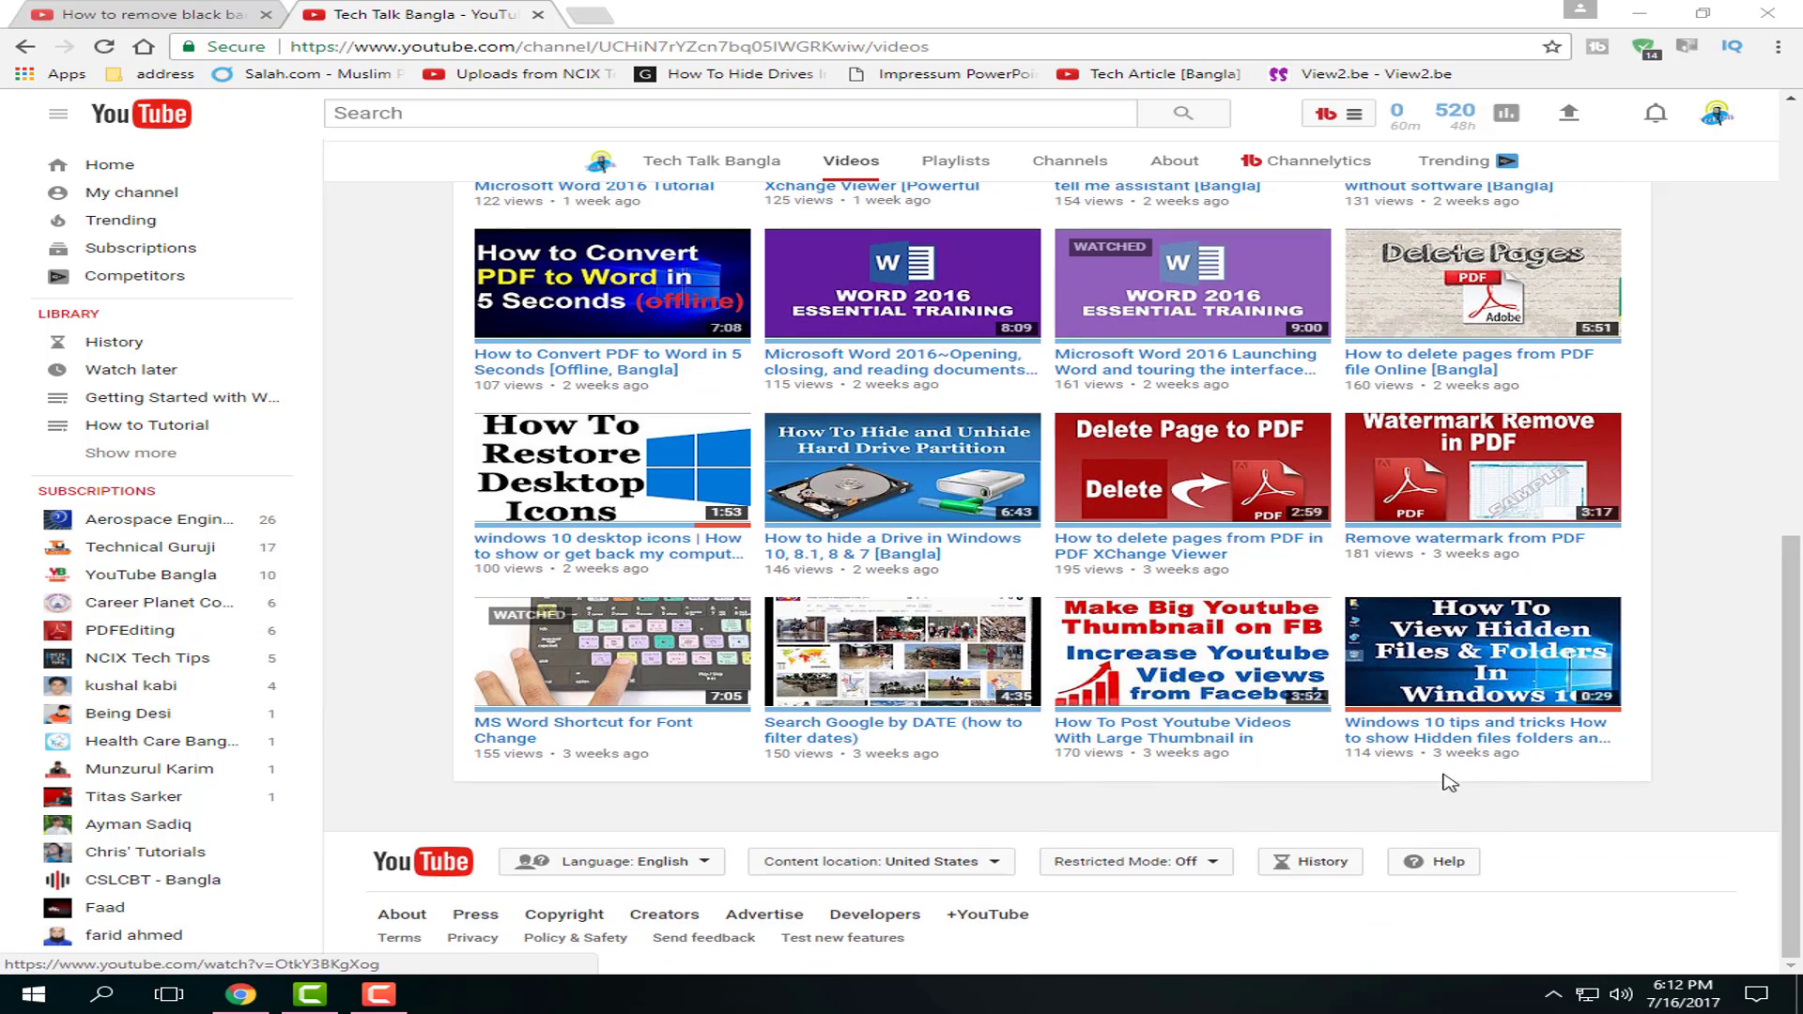
scroll(939, 723, "up", 3)
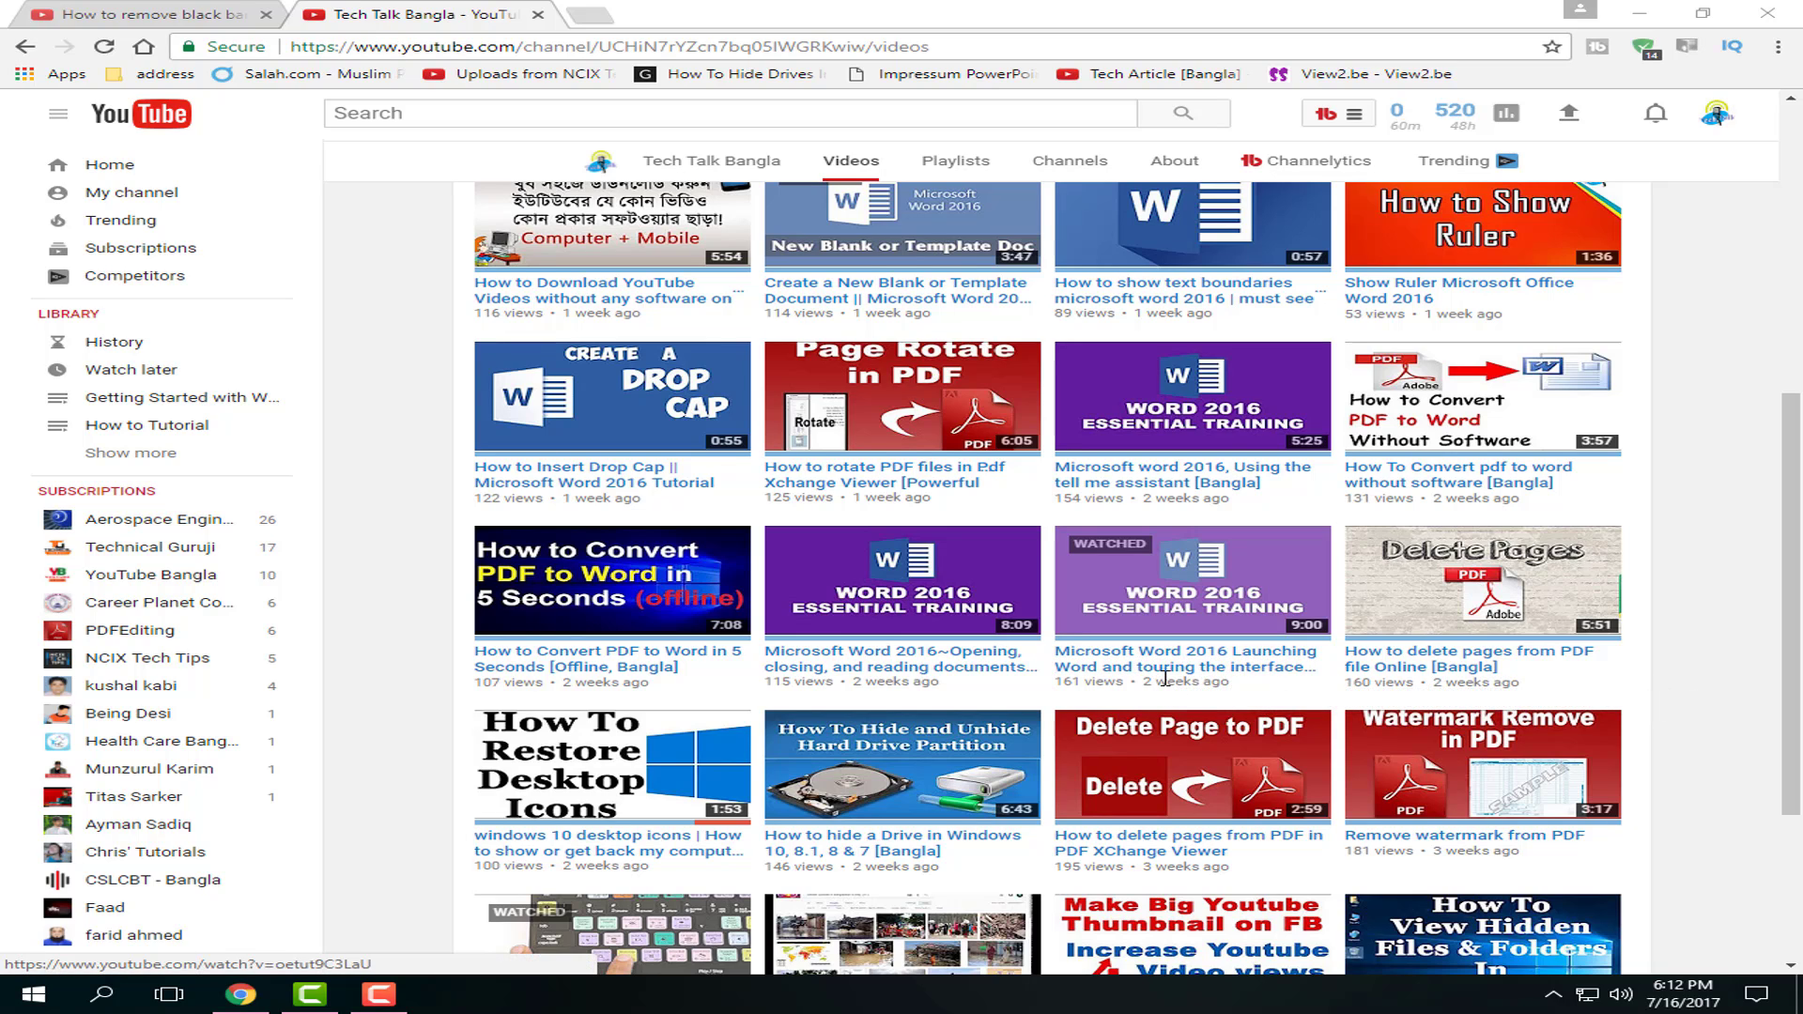
middle_click(1117, 666)
left_click(648, 14)
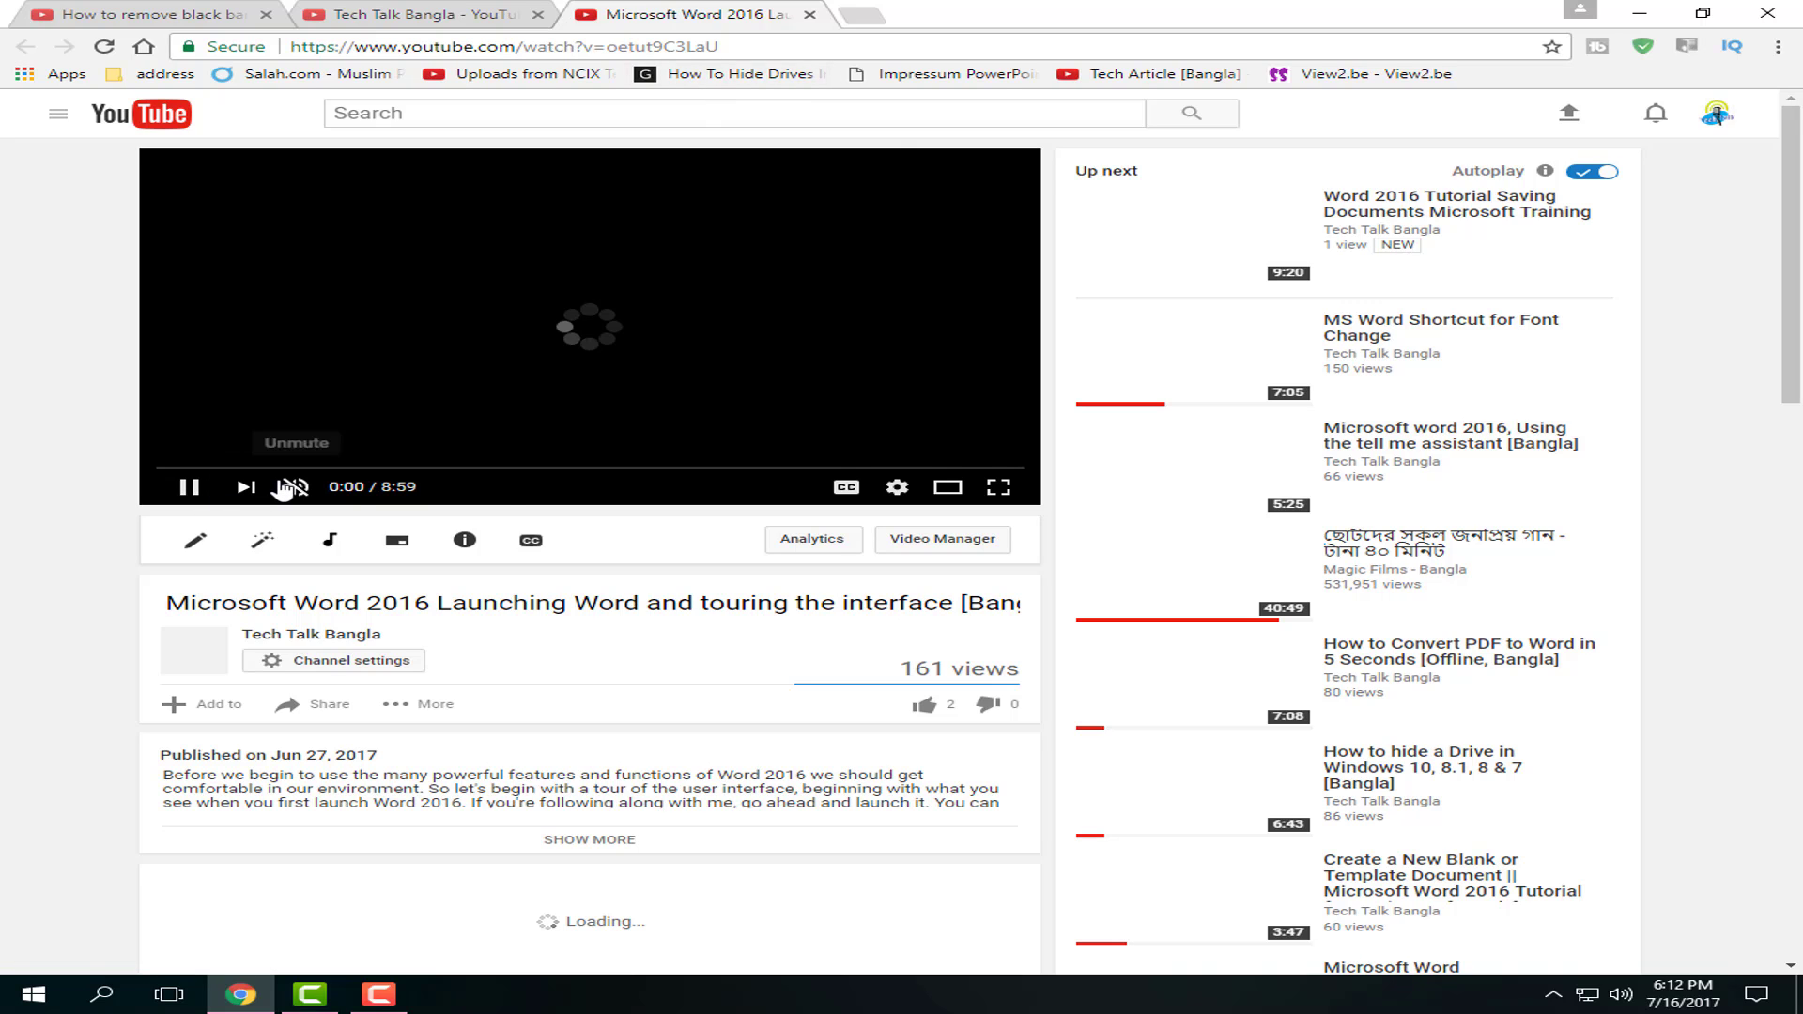
left_click(195, 489)
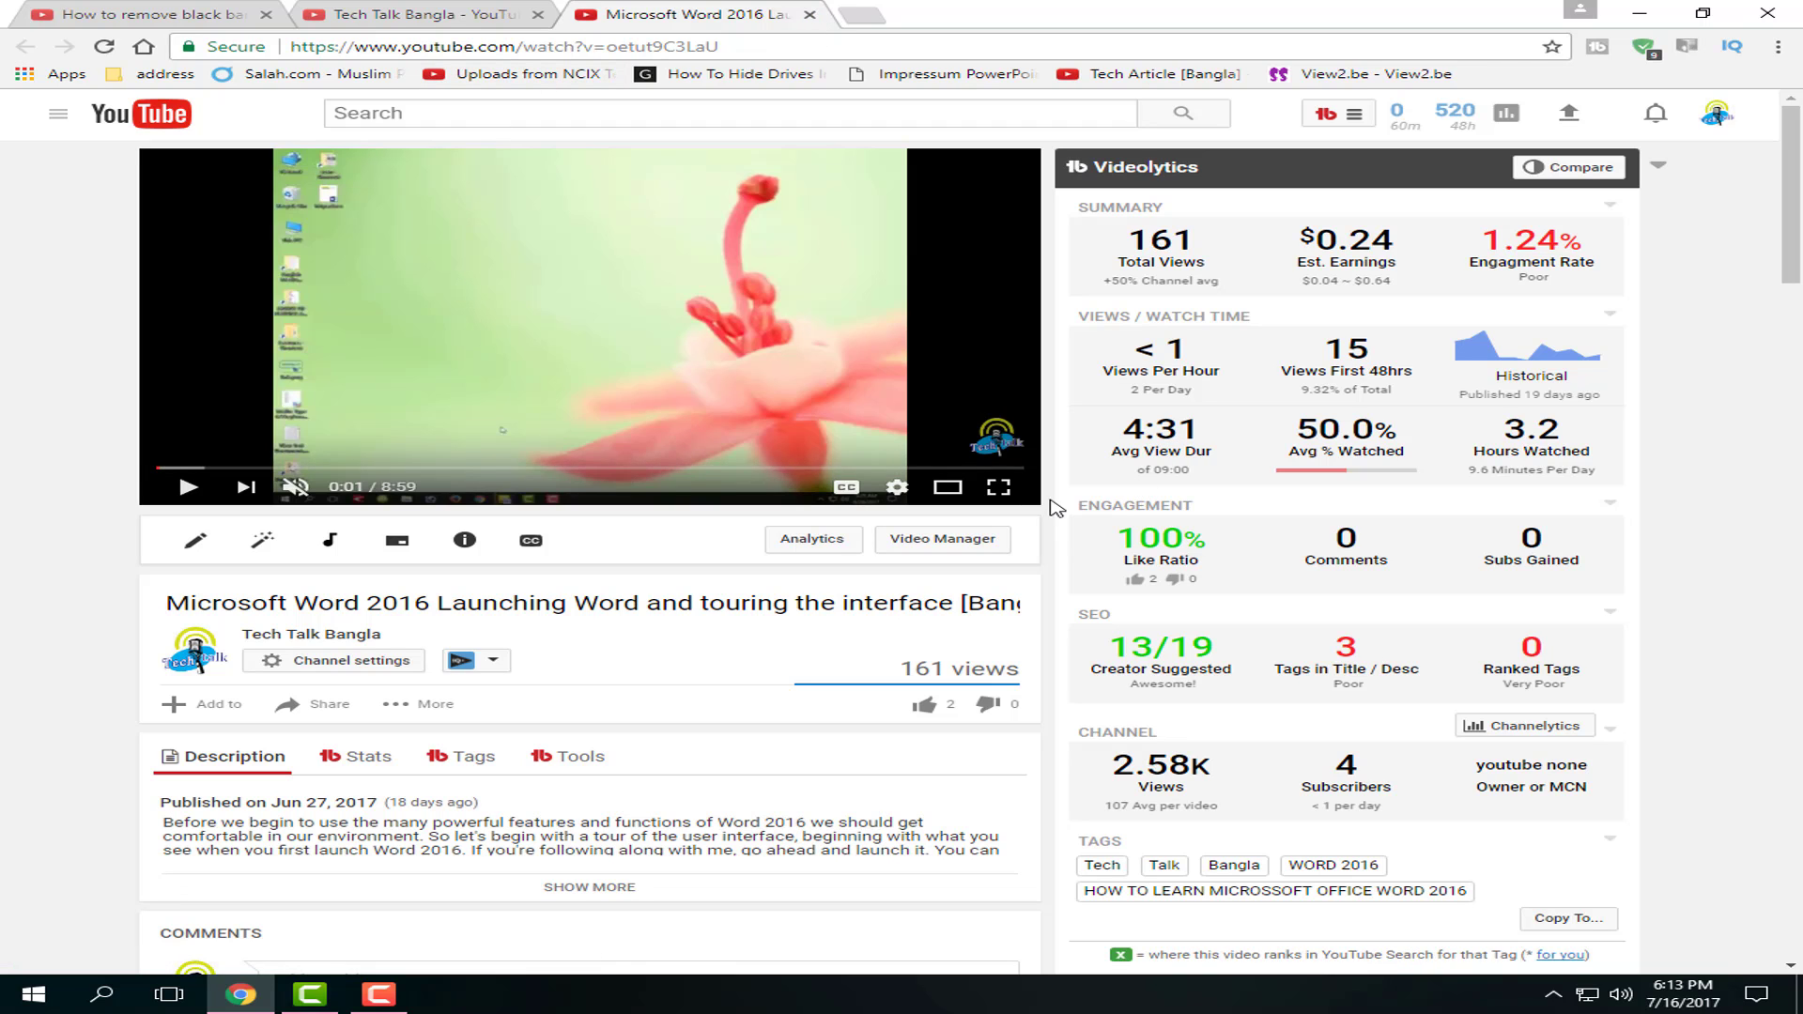
left_click(998, 487)
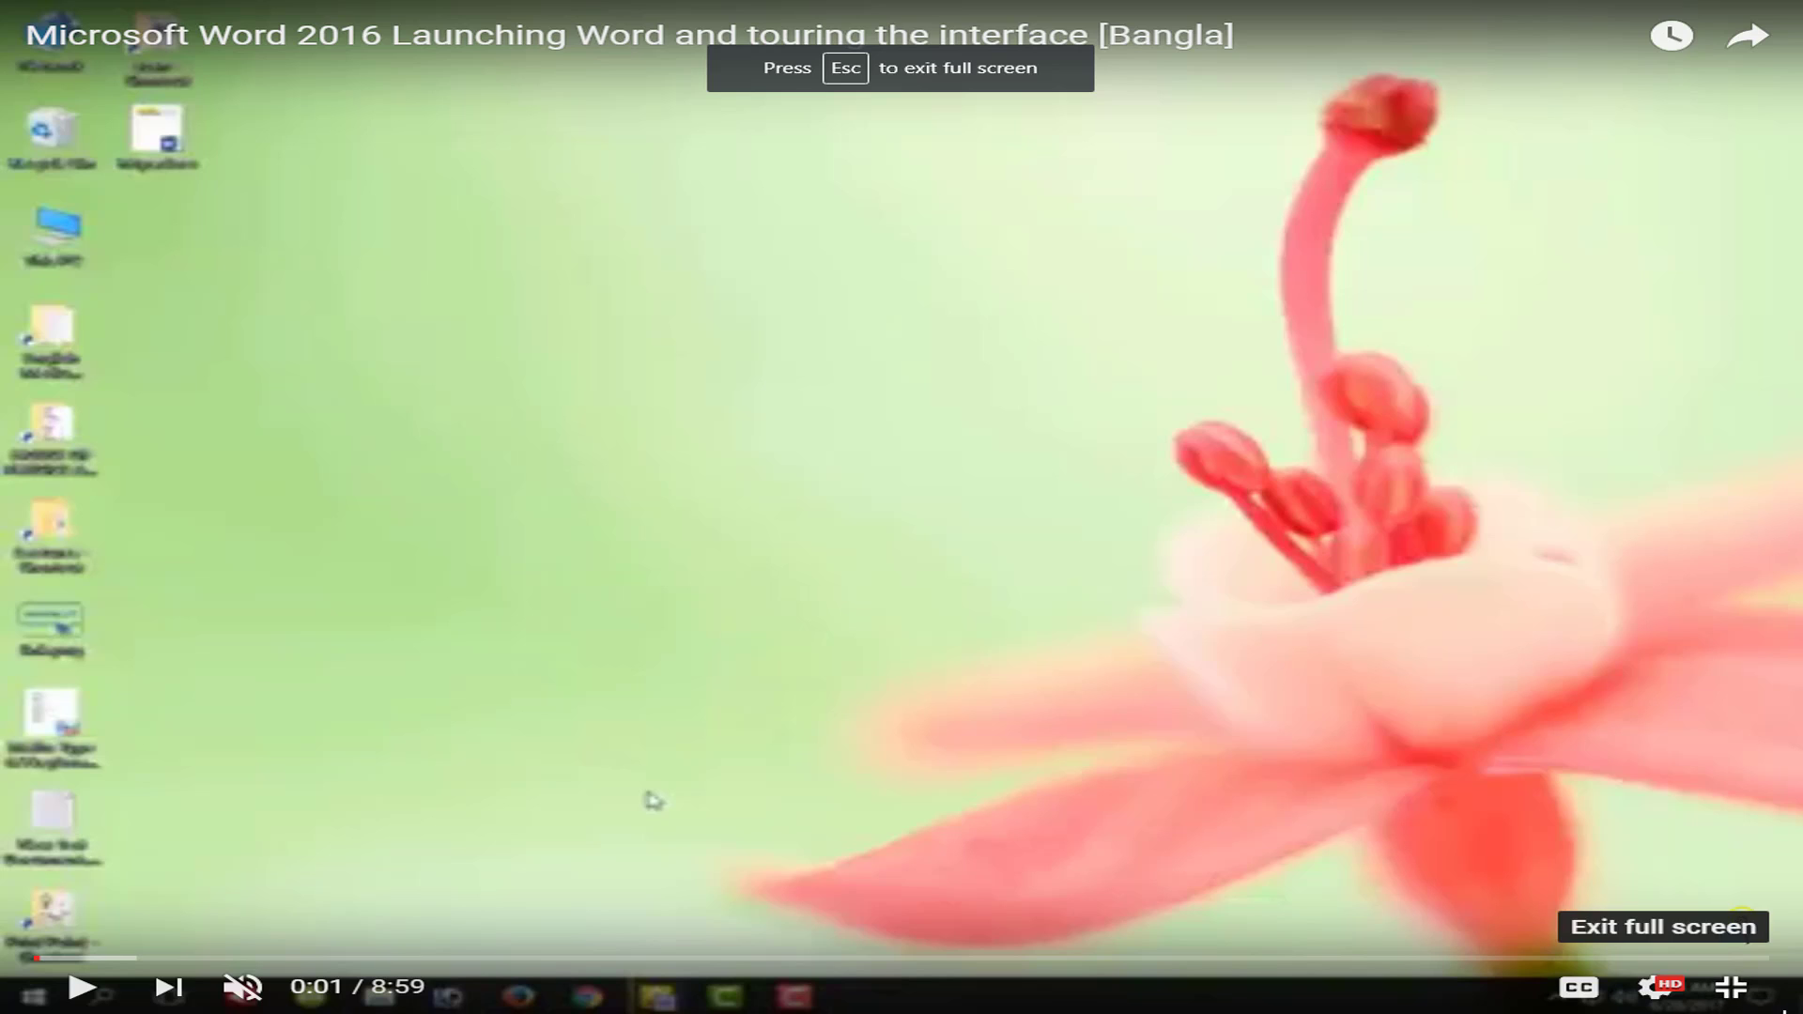
left_click(1728, 994)
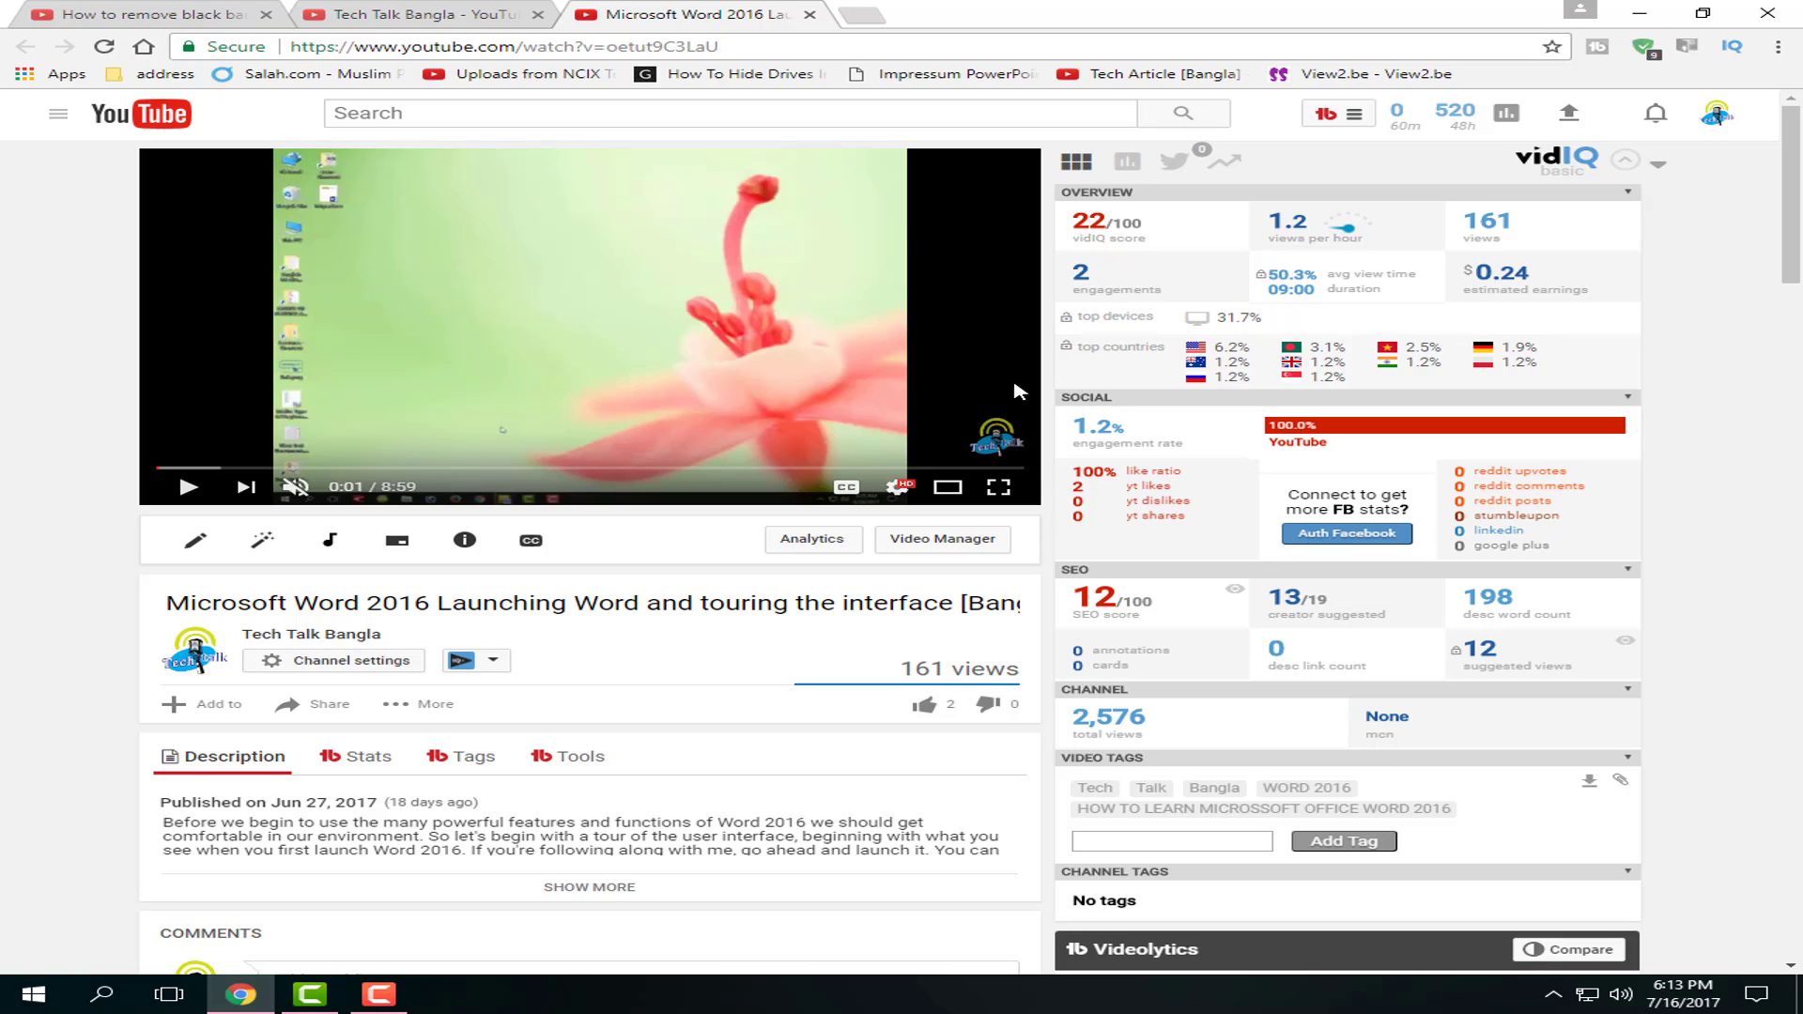
left_click(810, 16)
Step: Open the channel video "How to hide a Drive in Windows 10, 8.1, 8 & 7" separately, check its picture and close it
scroll(977, 726, "down", 1)
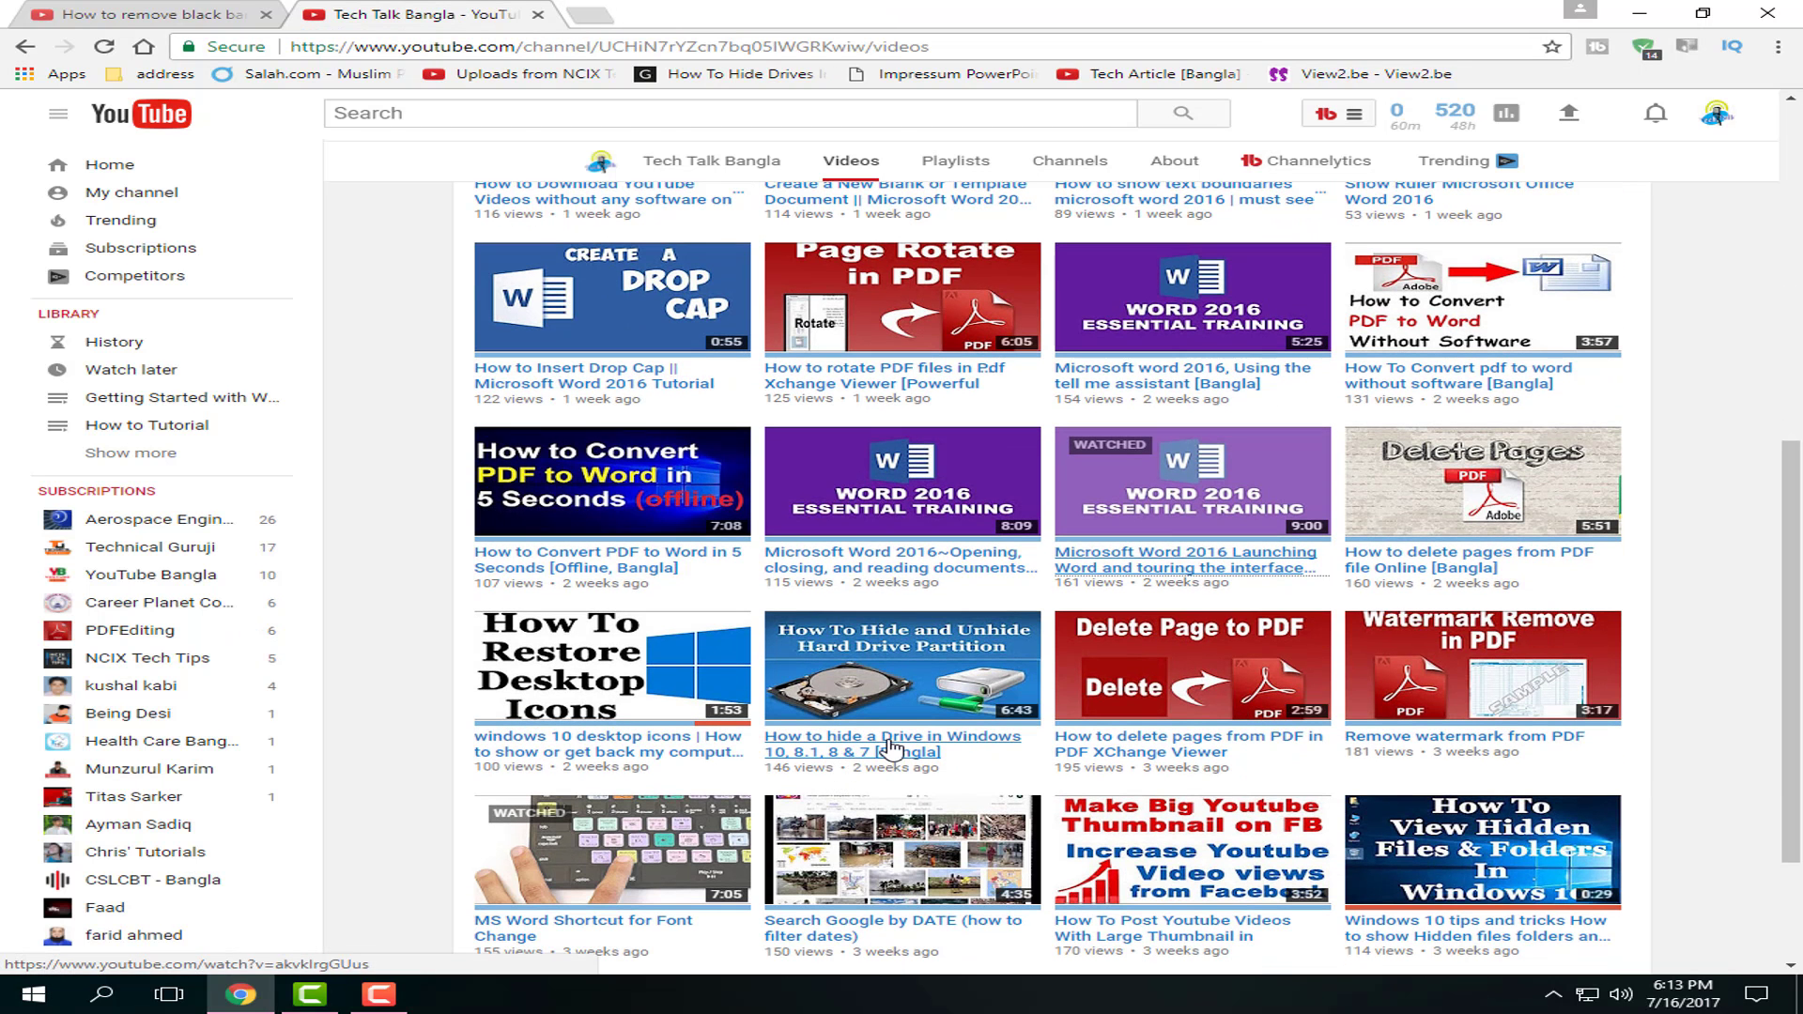
middle_click(967, 648)
left_click(639, 14)
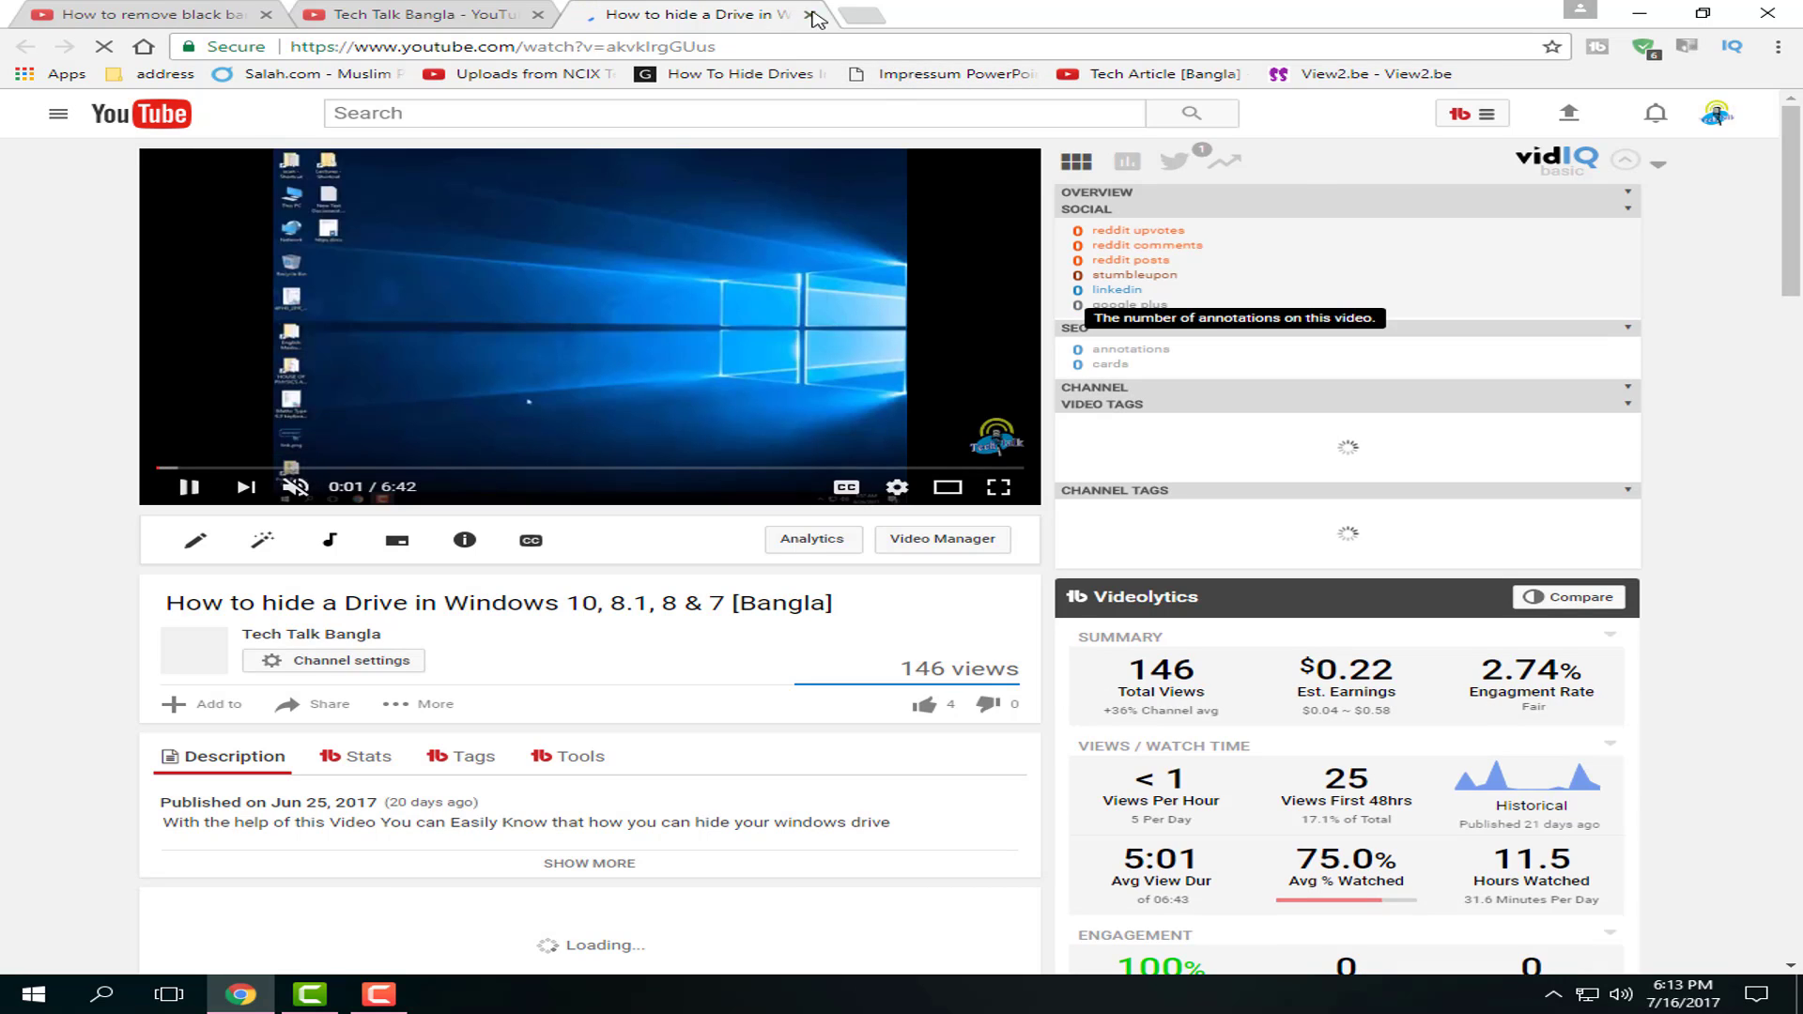
left_click(644, 282)
key("ctrl+w")
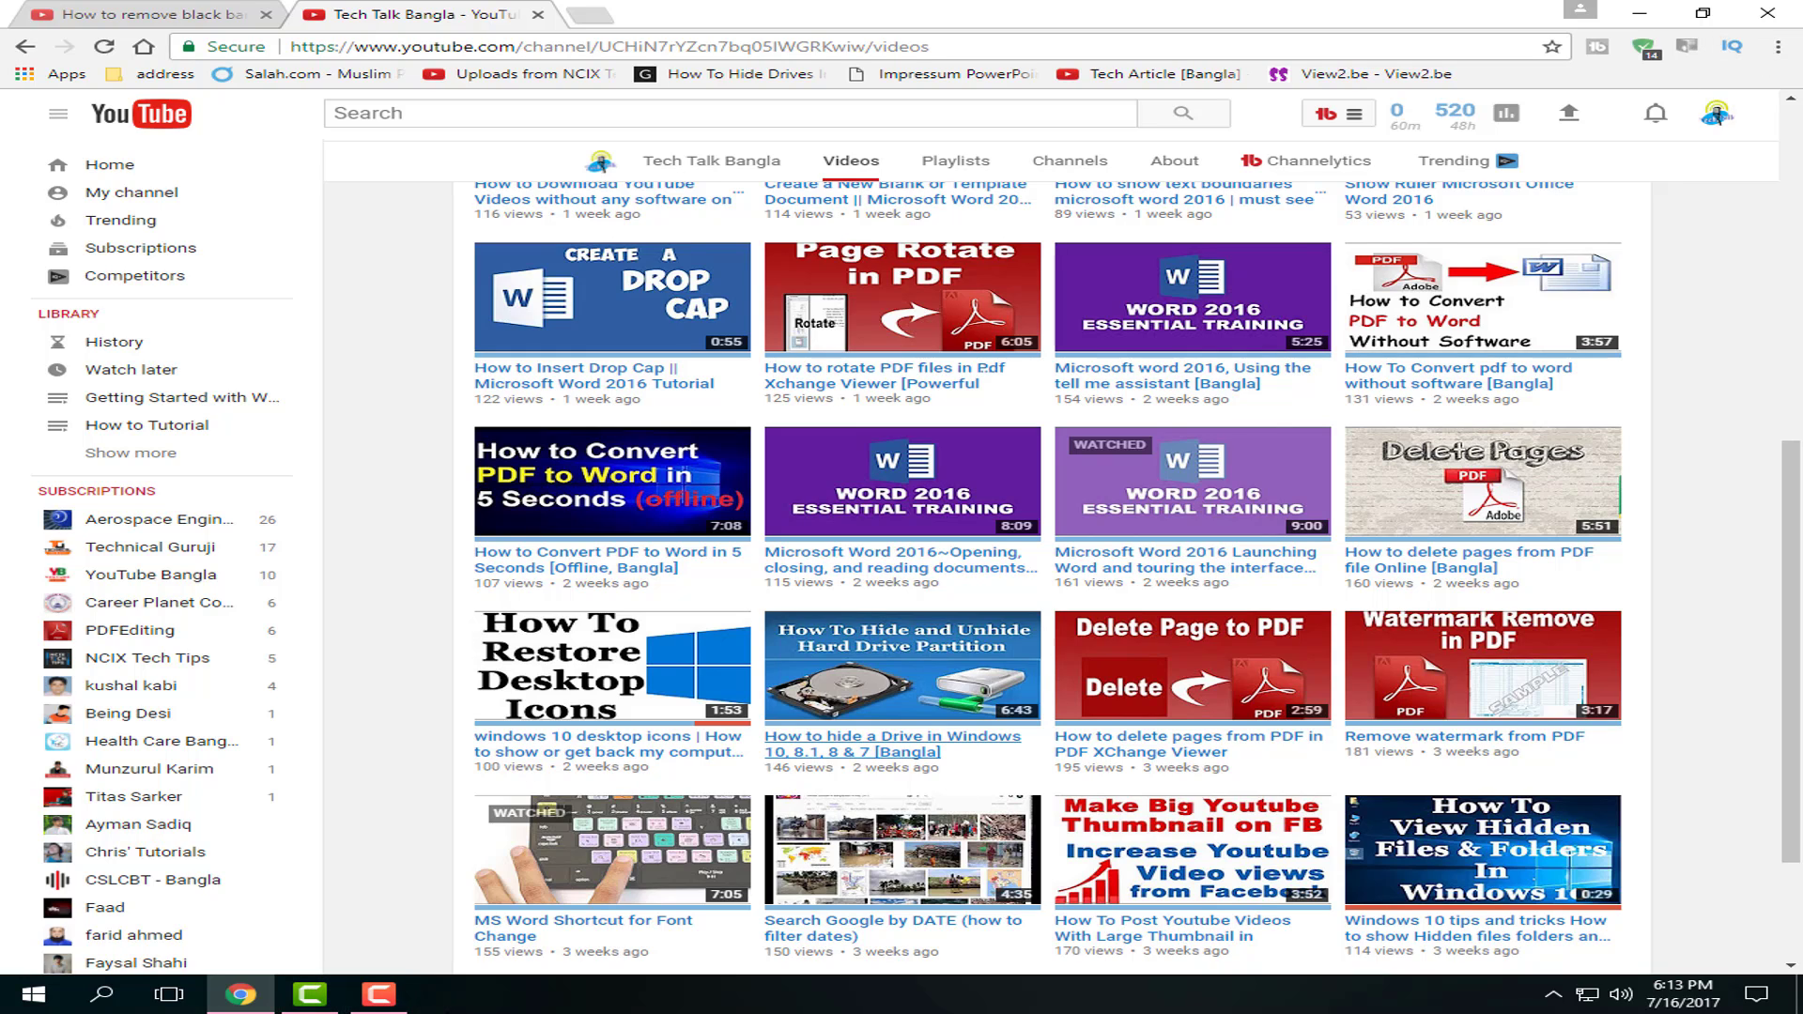
left_click(380, 996)
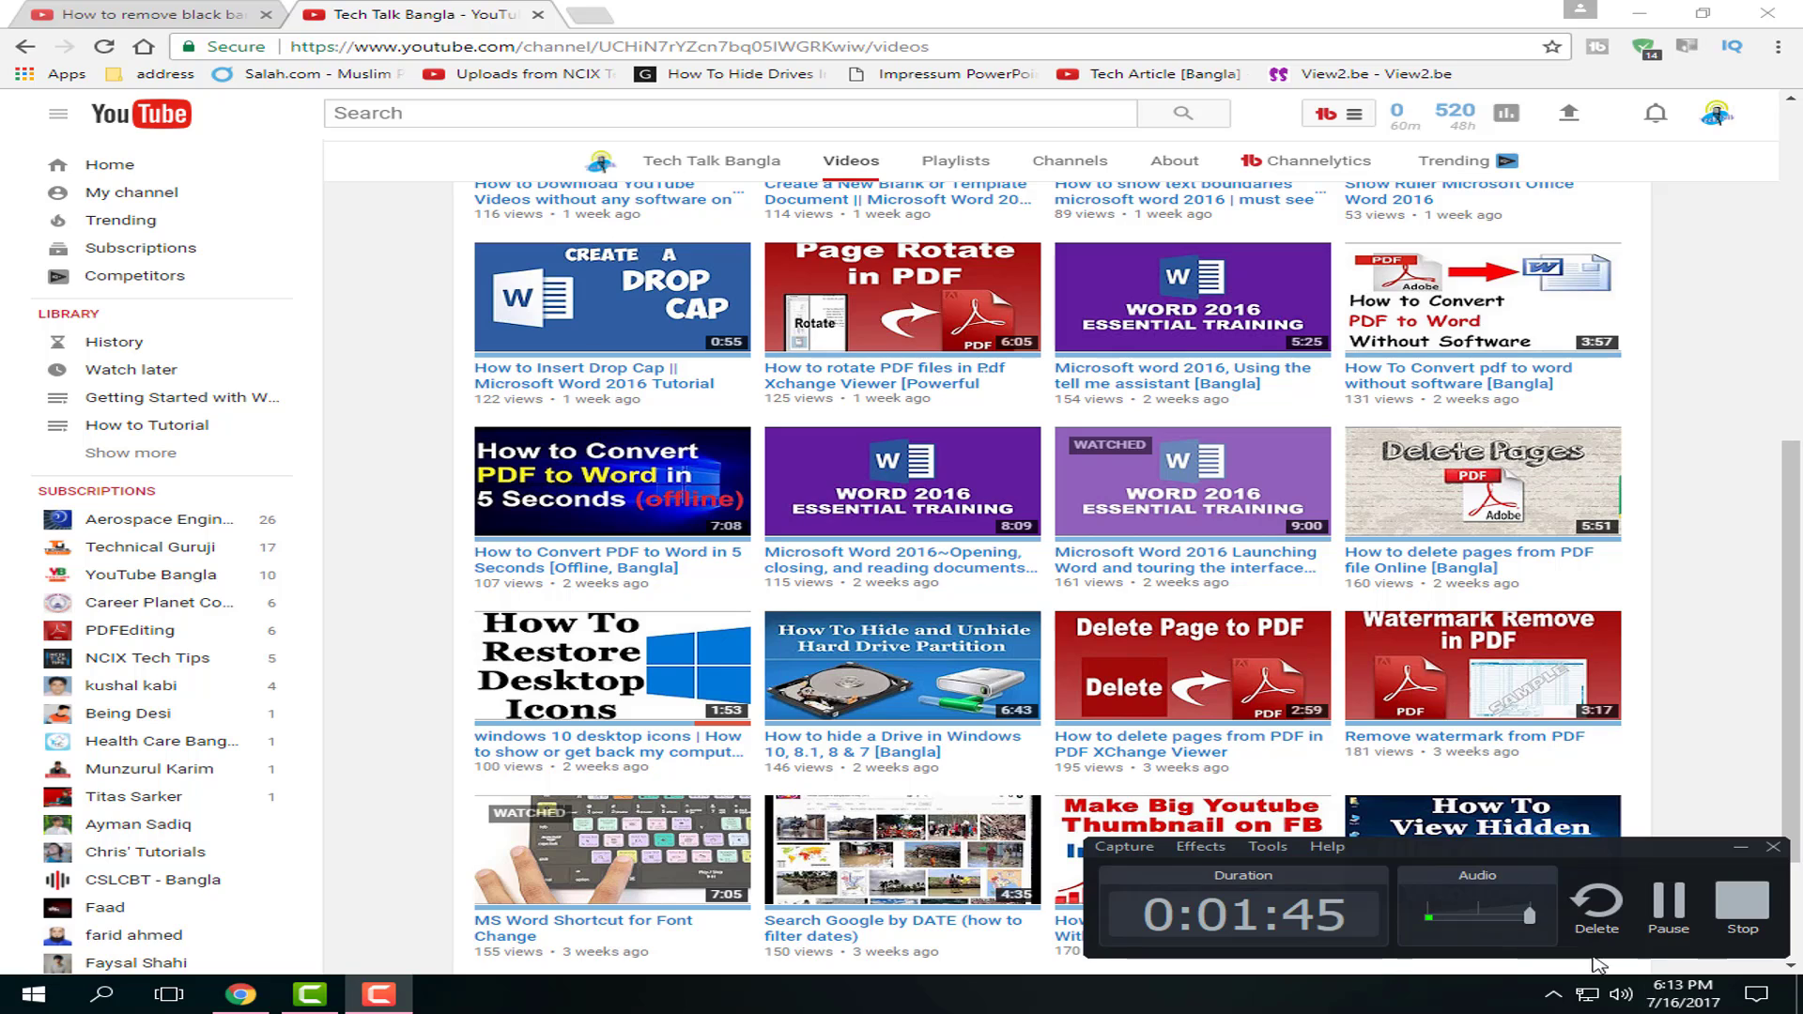
left_click(1741, 848)
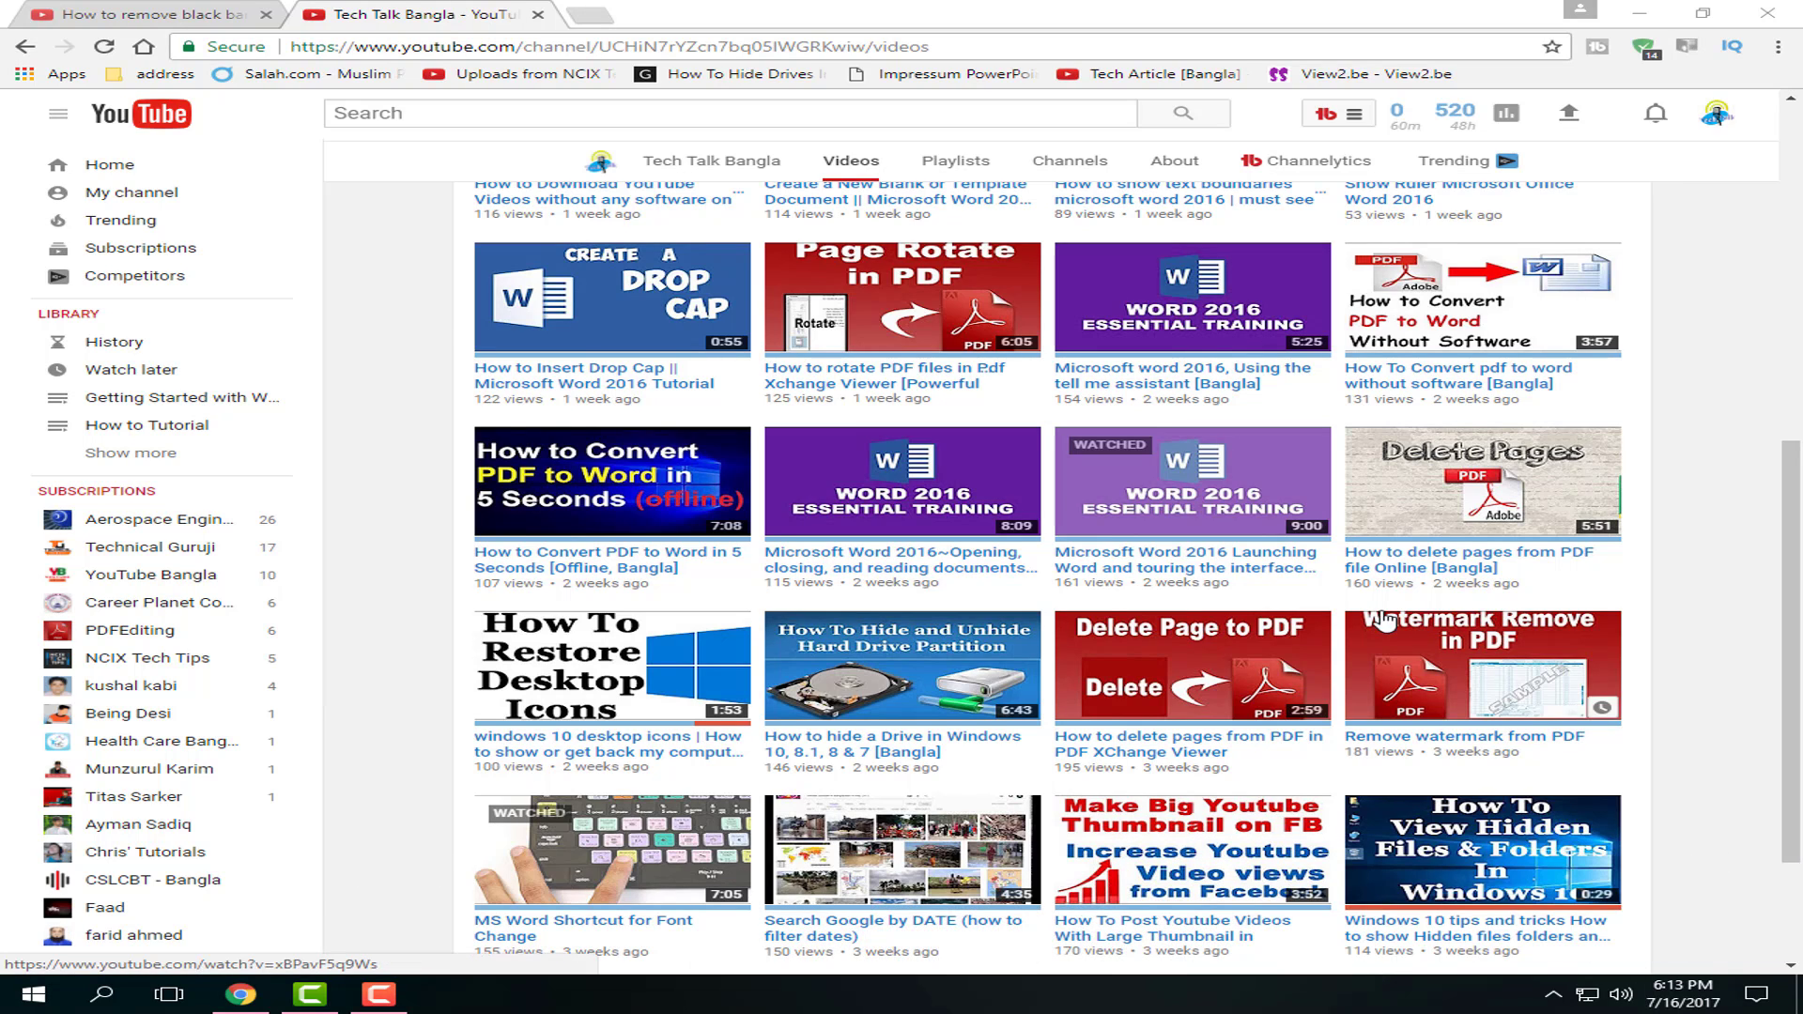
left_click(380, 995)
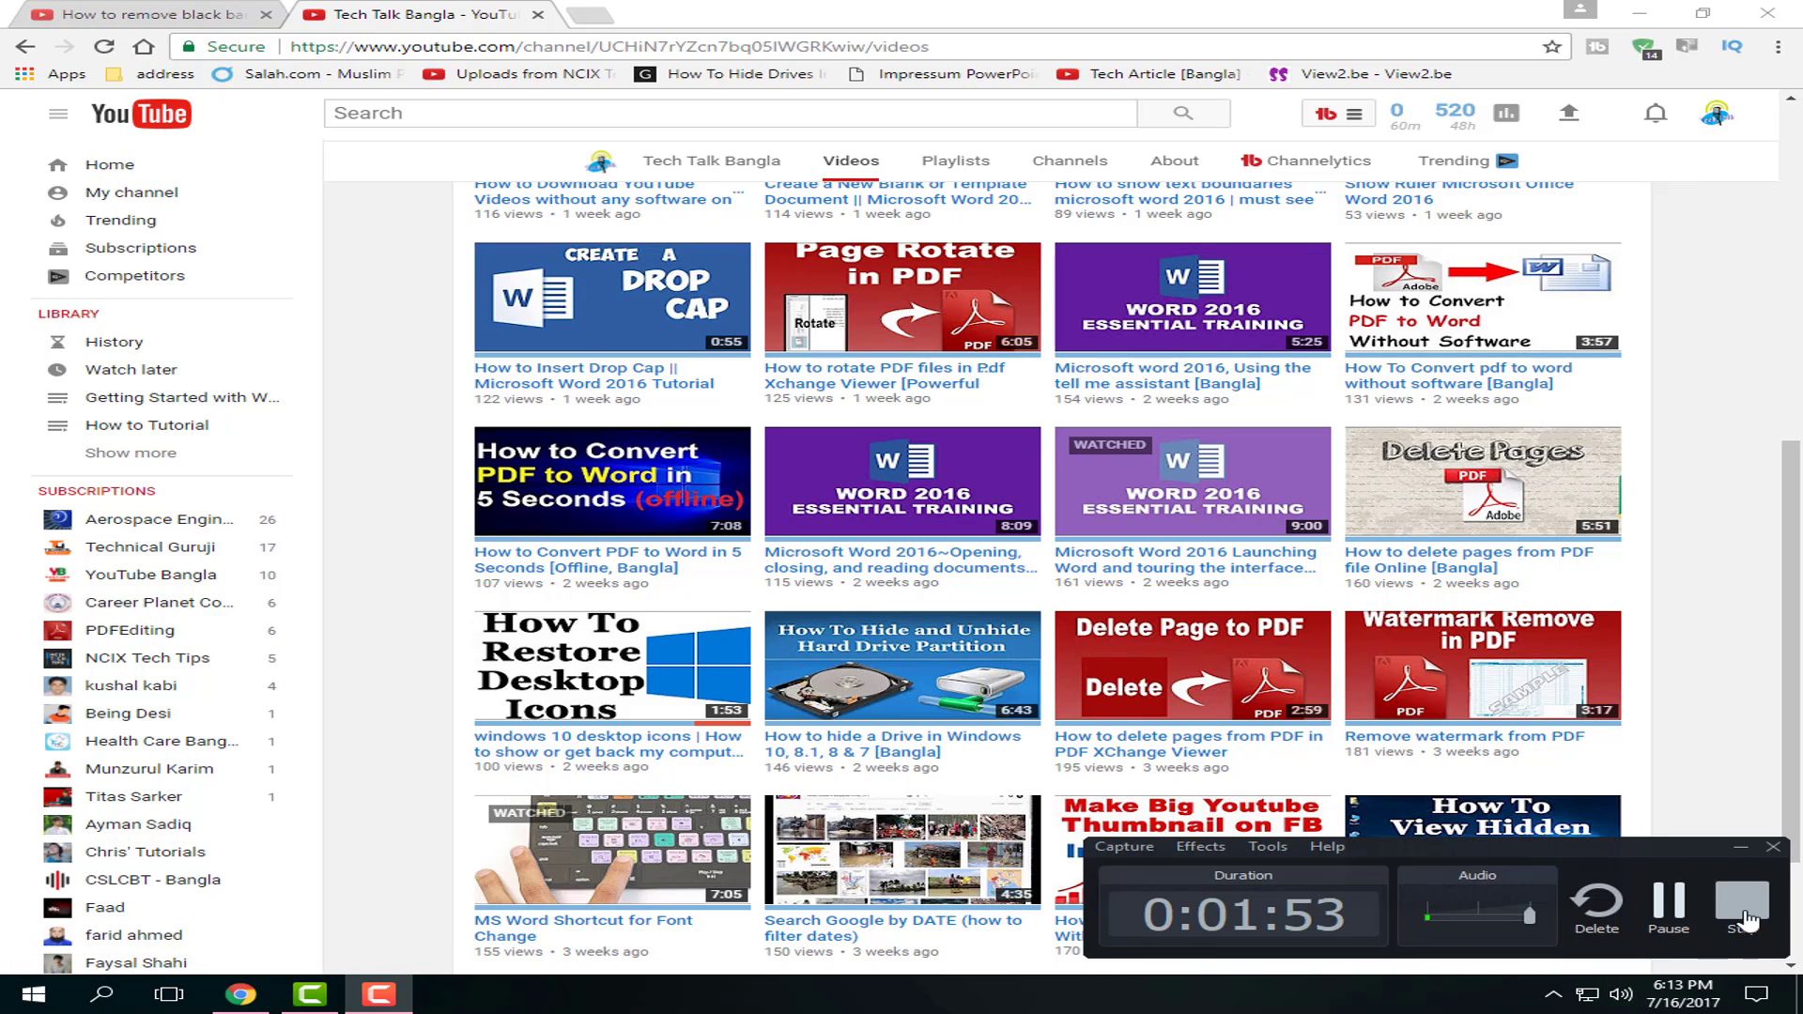
left_click(1738, 849)
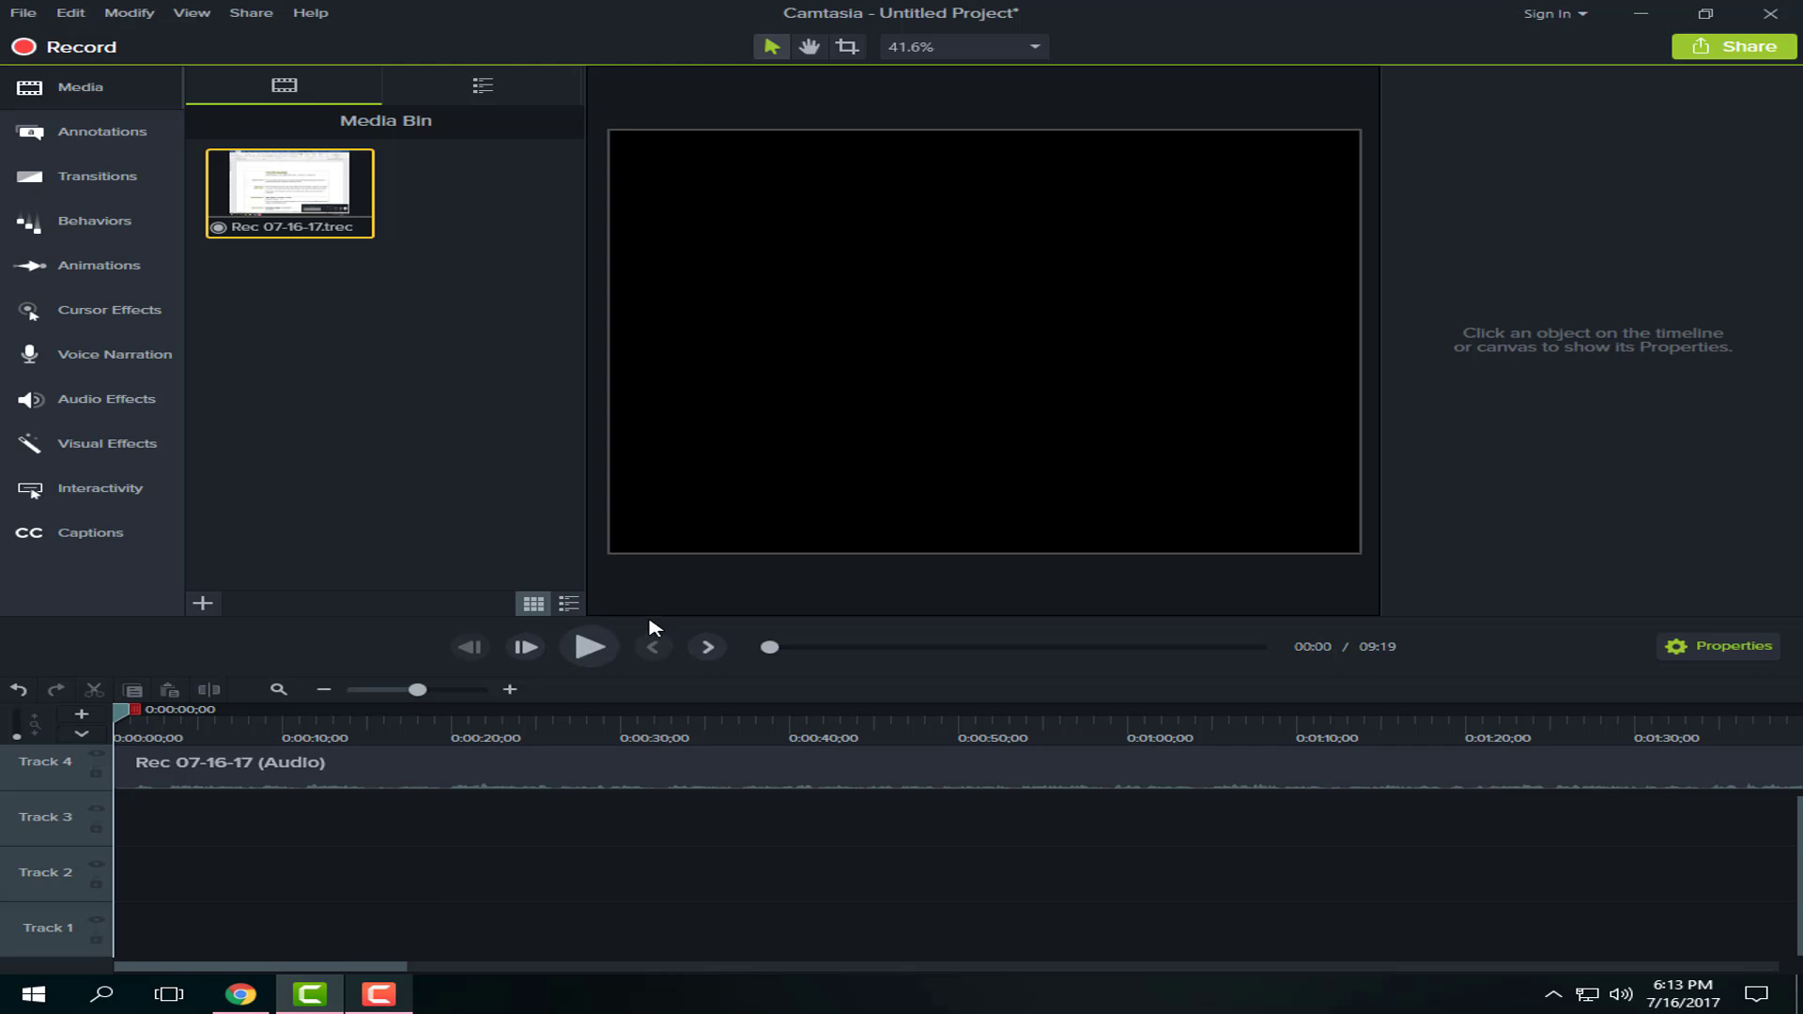
Step: Try to delete the recording Rec 07-16-17.trec from the Media Bin
left_click_drag(370, 435, 230, 155)
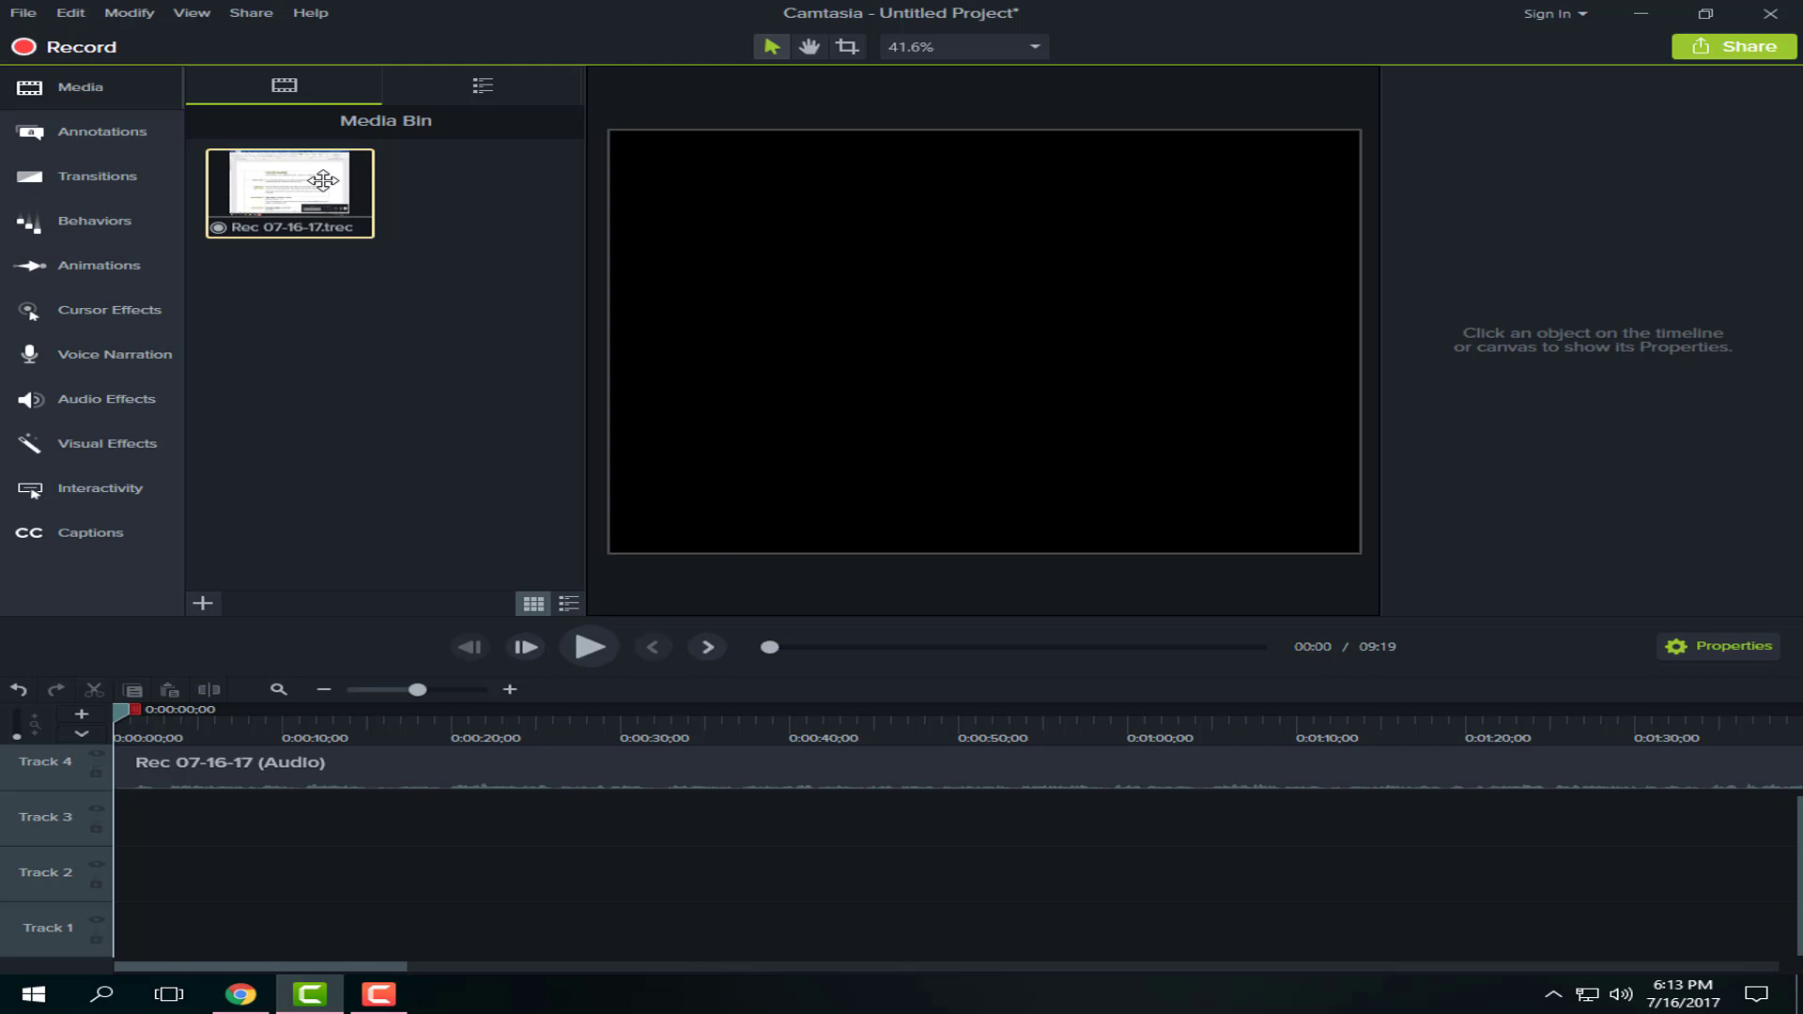
key("Delete")
left_click(1135, 592)
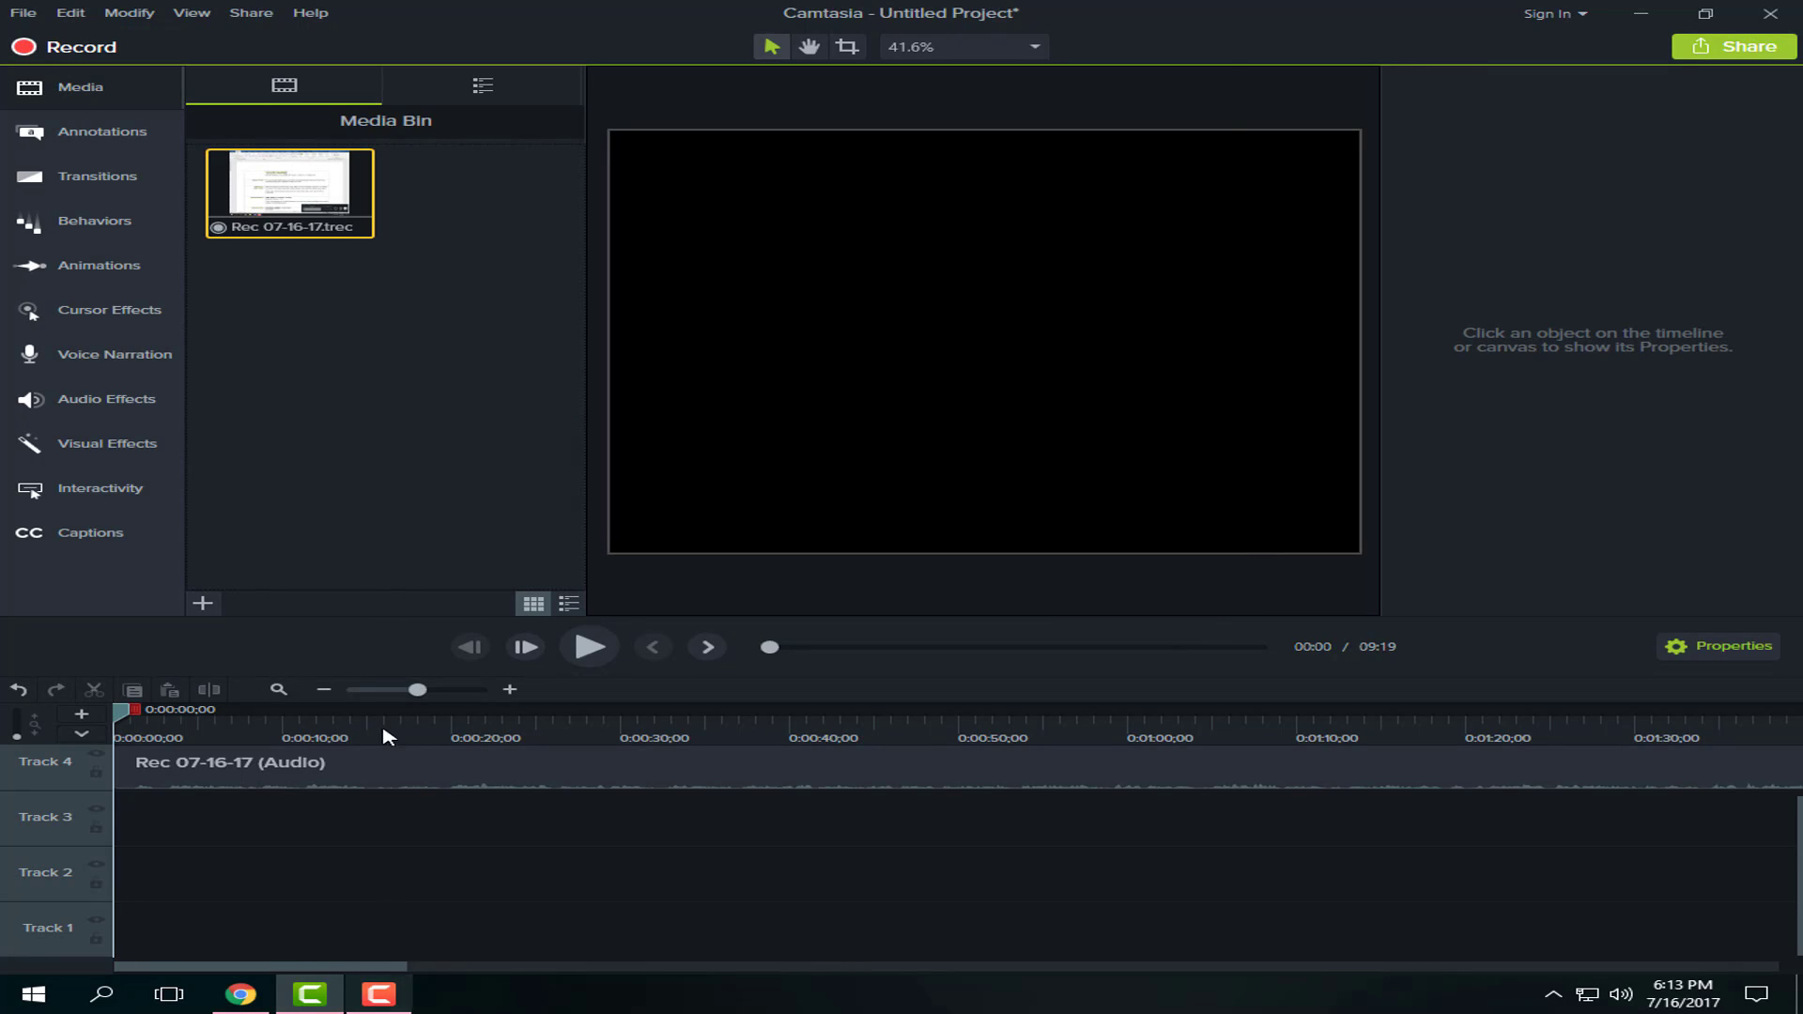
left_click(403, 1001)
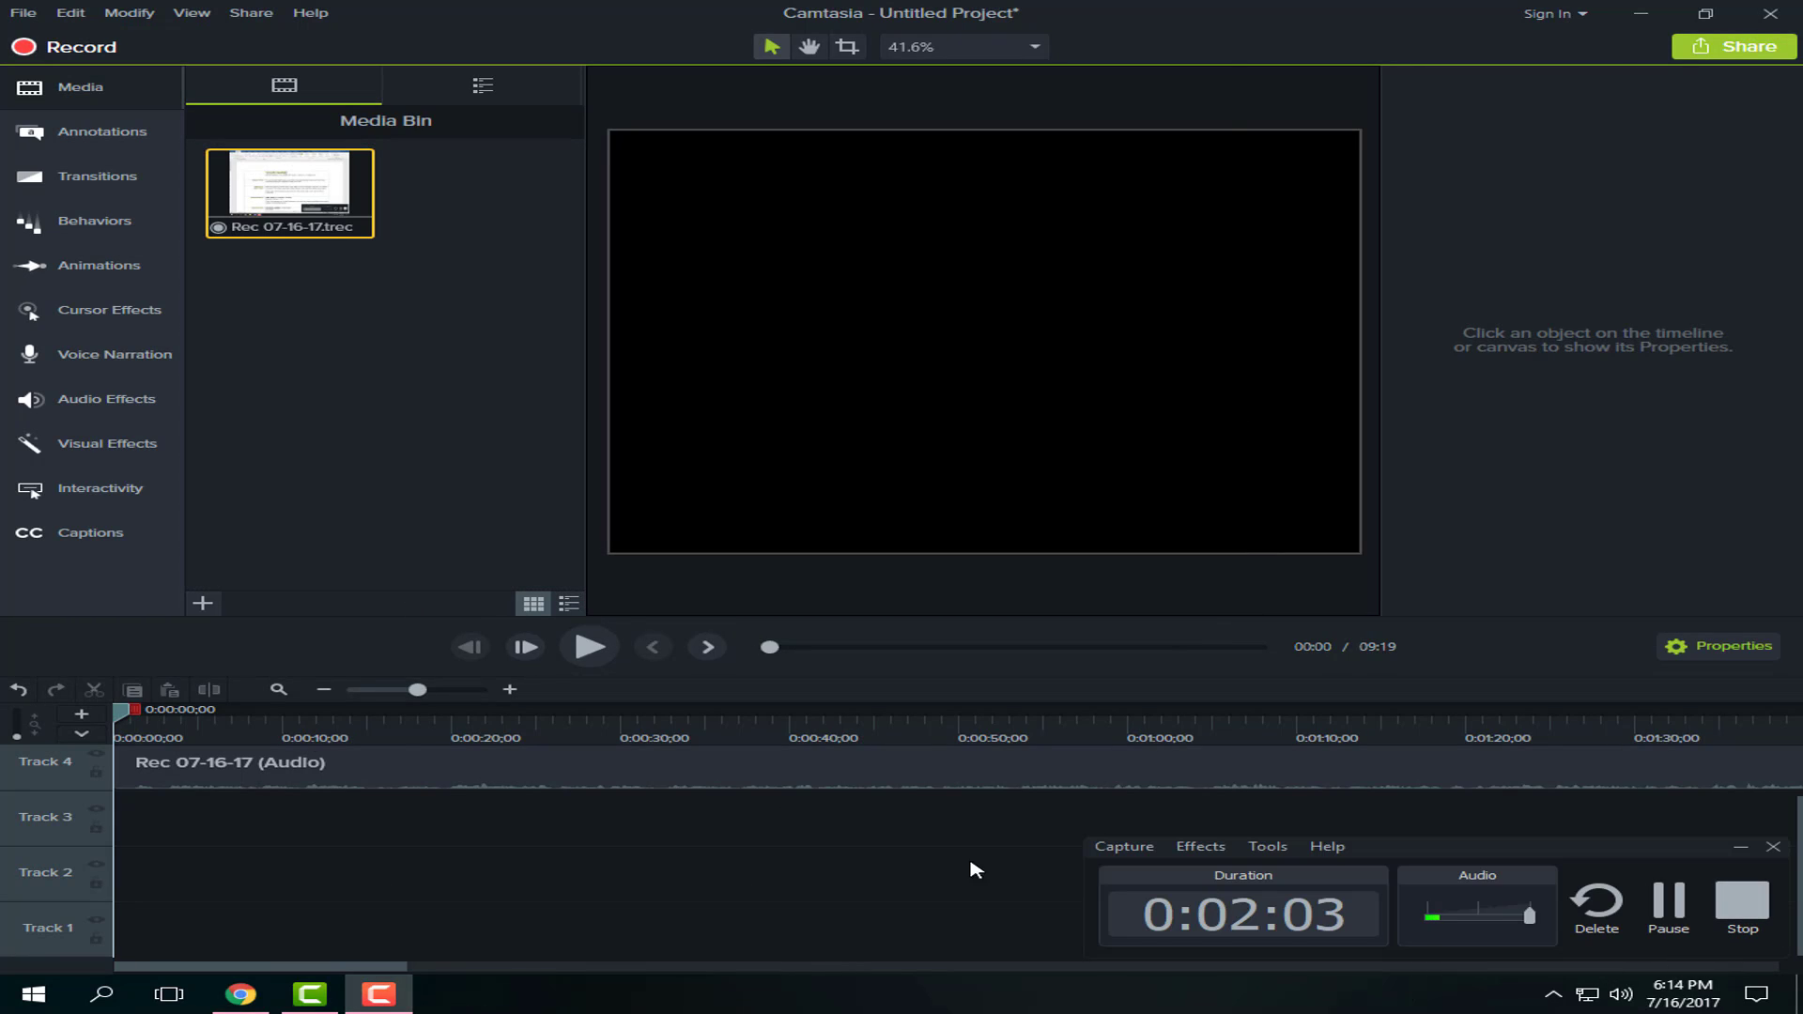
left_click(1740, 846)
left_click(310, 184)
key("Delete")
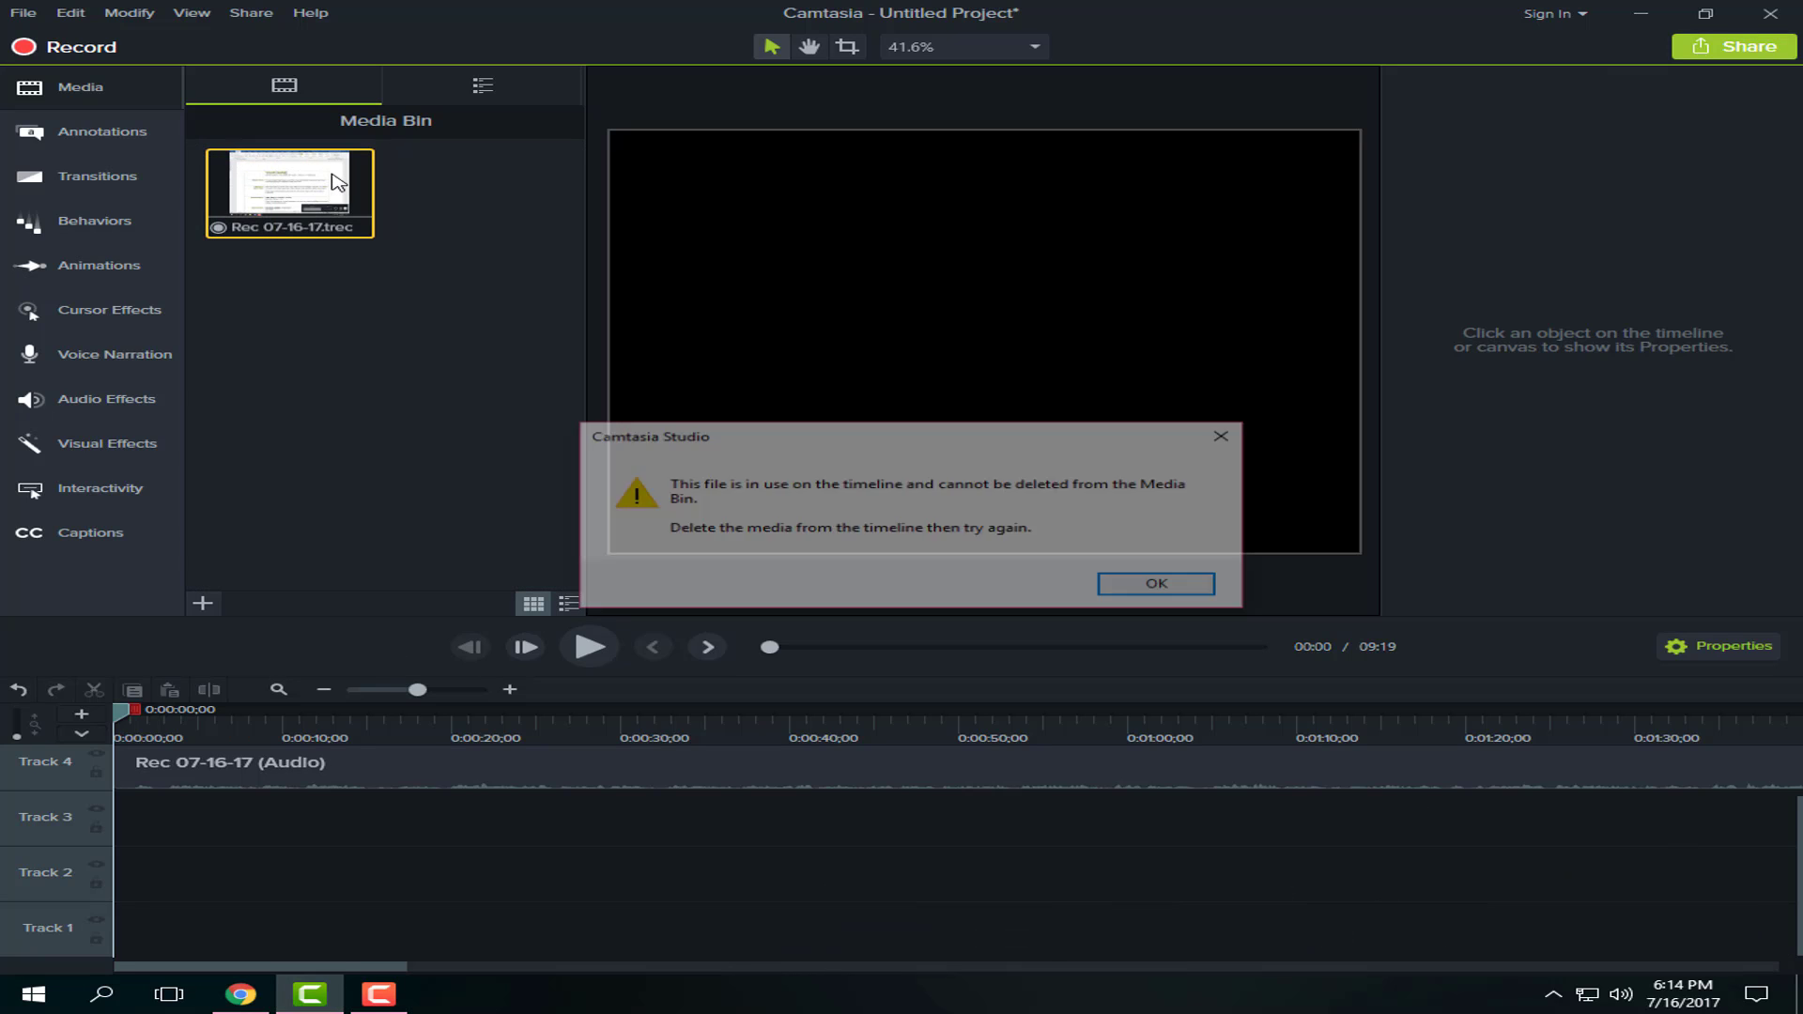
left_click(1212, 586)
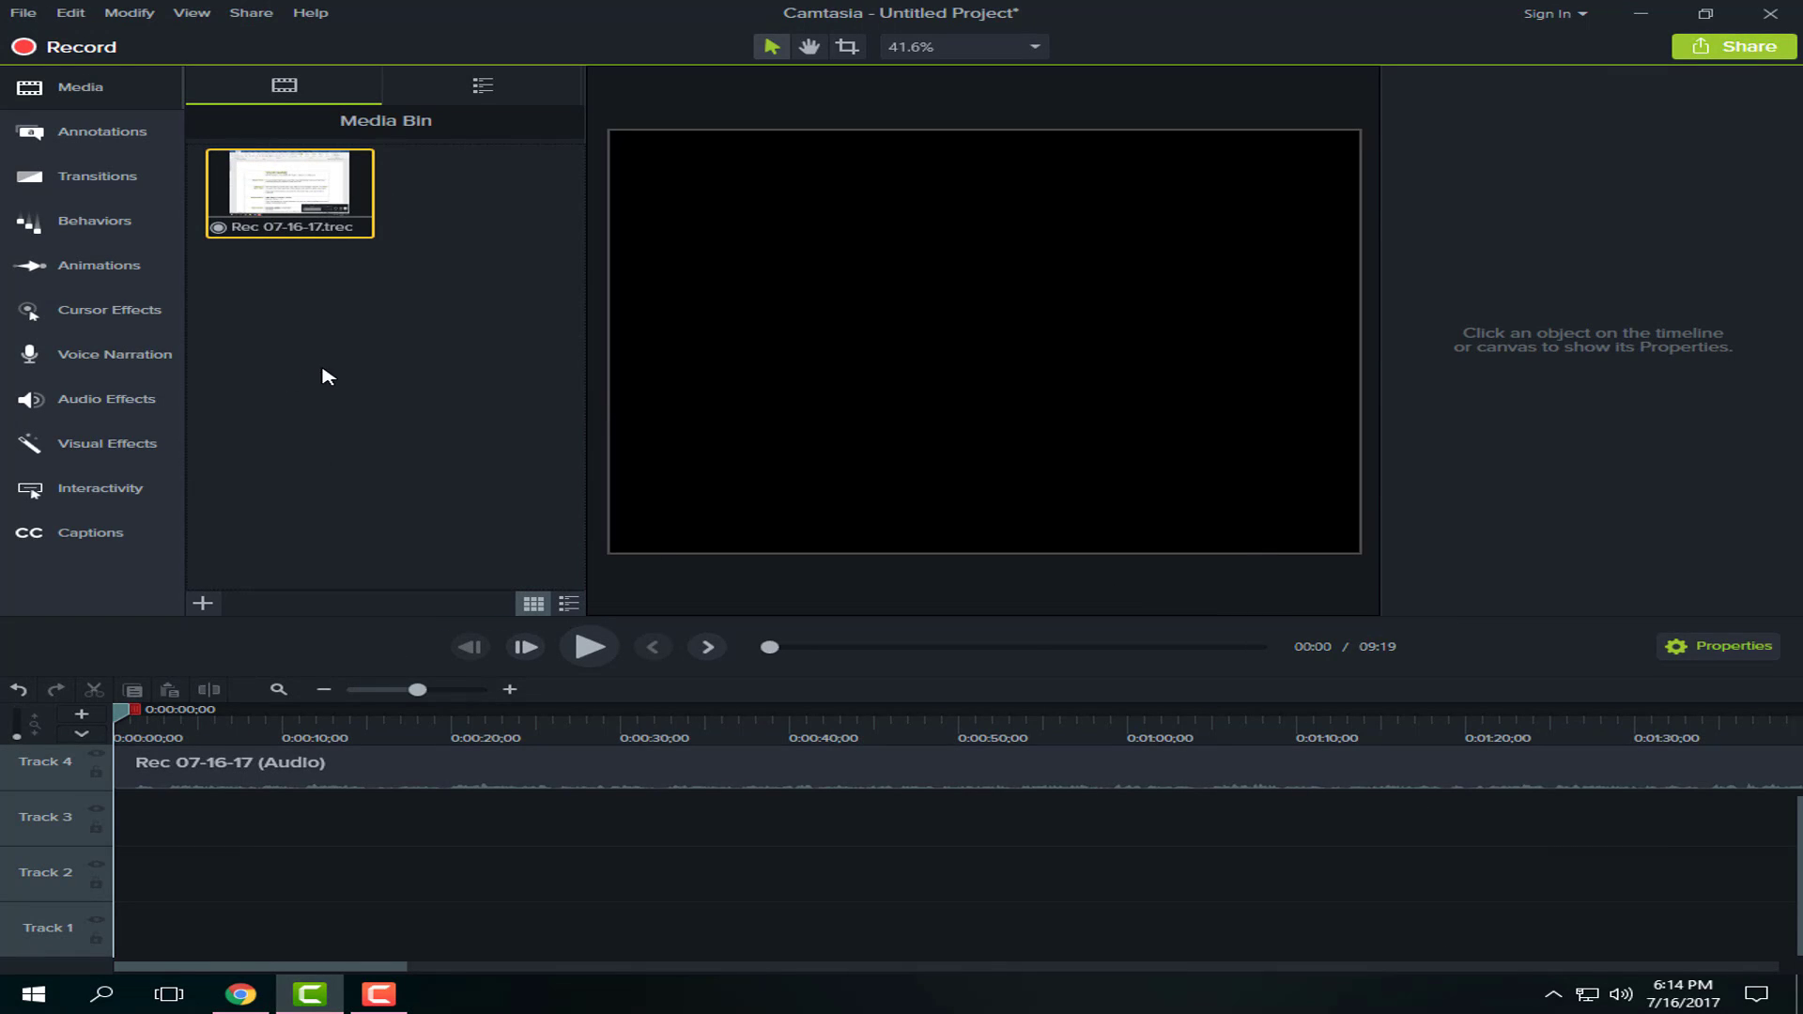
left_click_drag(323, 370, 215, 213)
left_click(1800, 996)
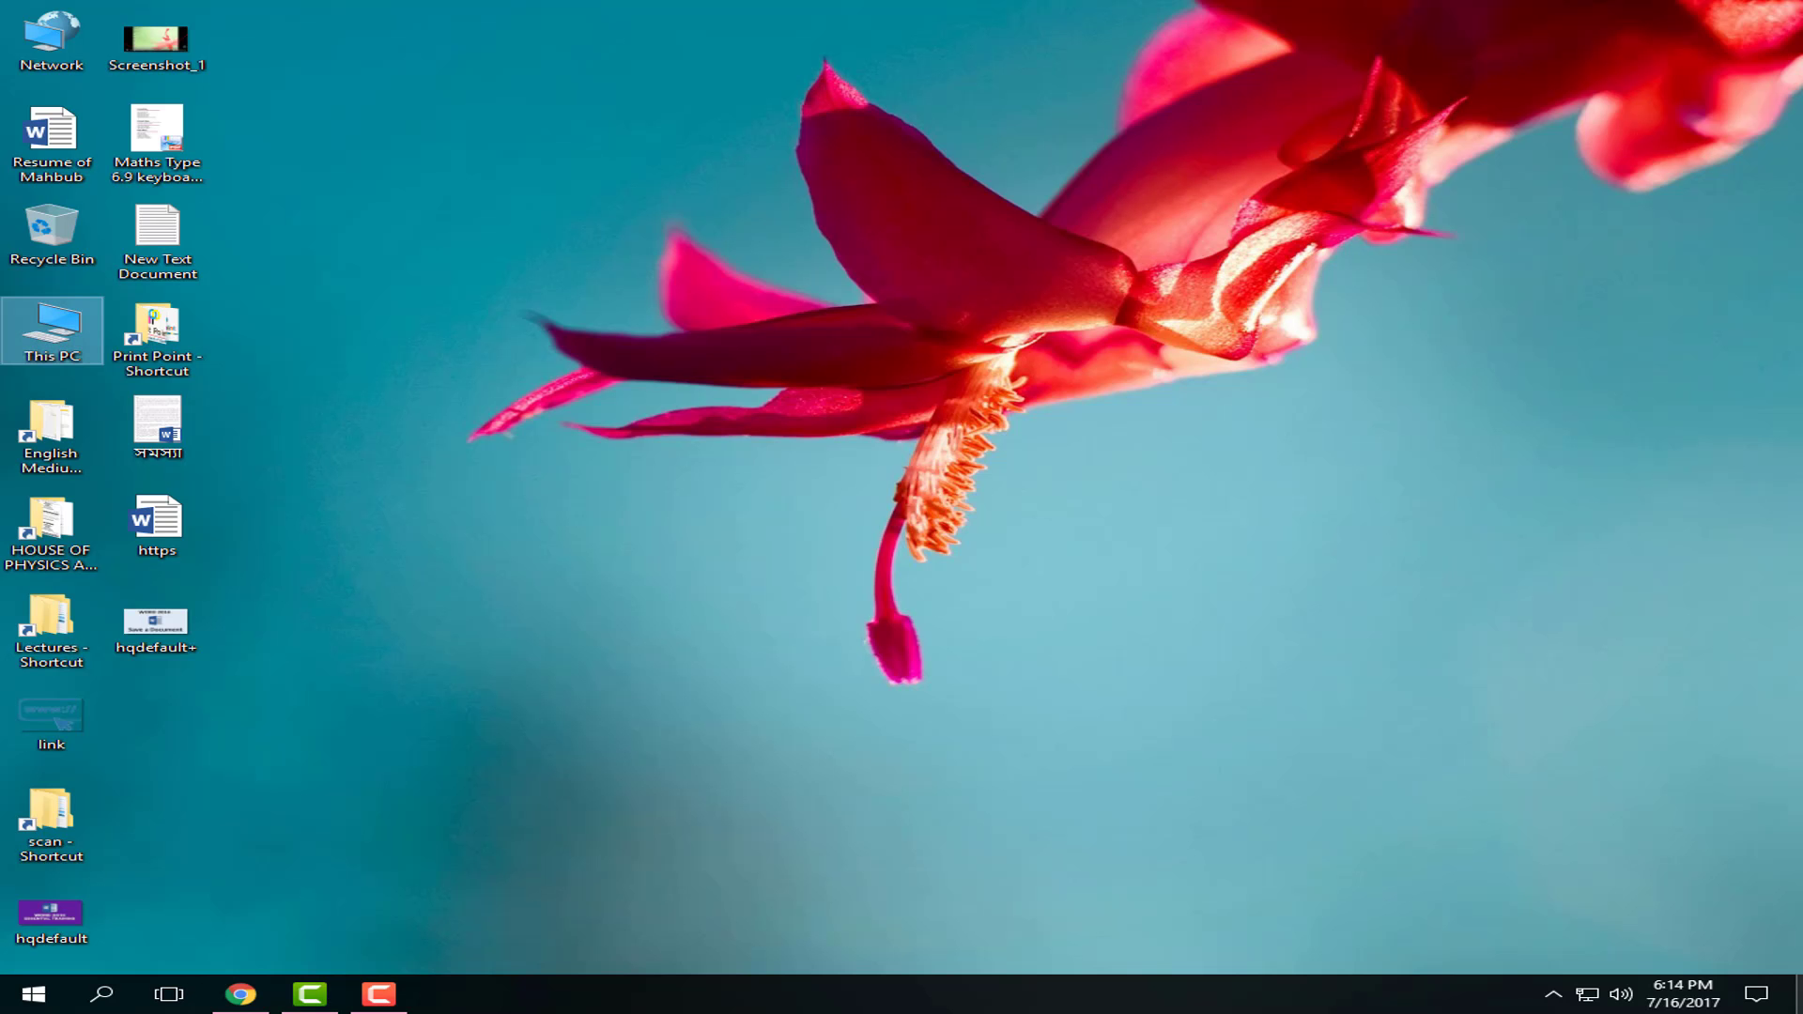
left_click(310, 993)
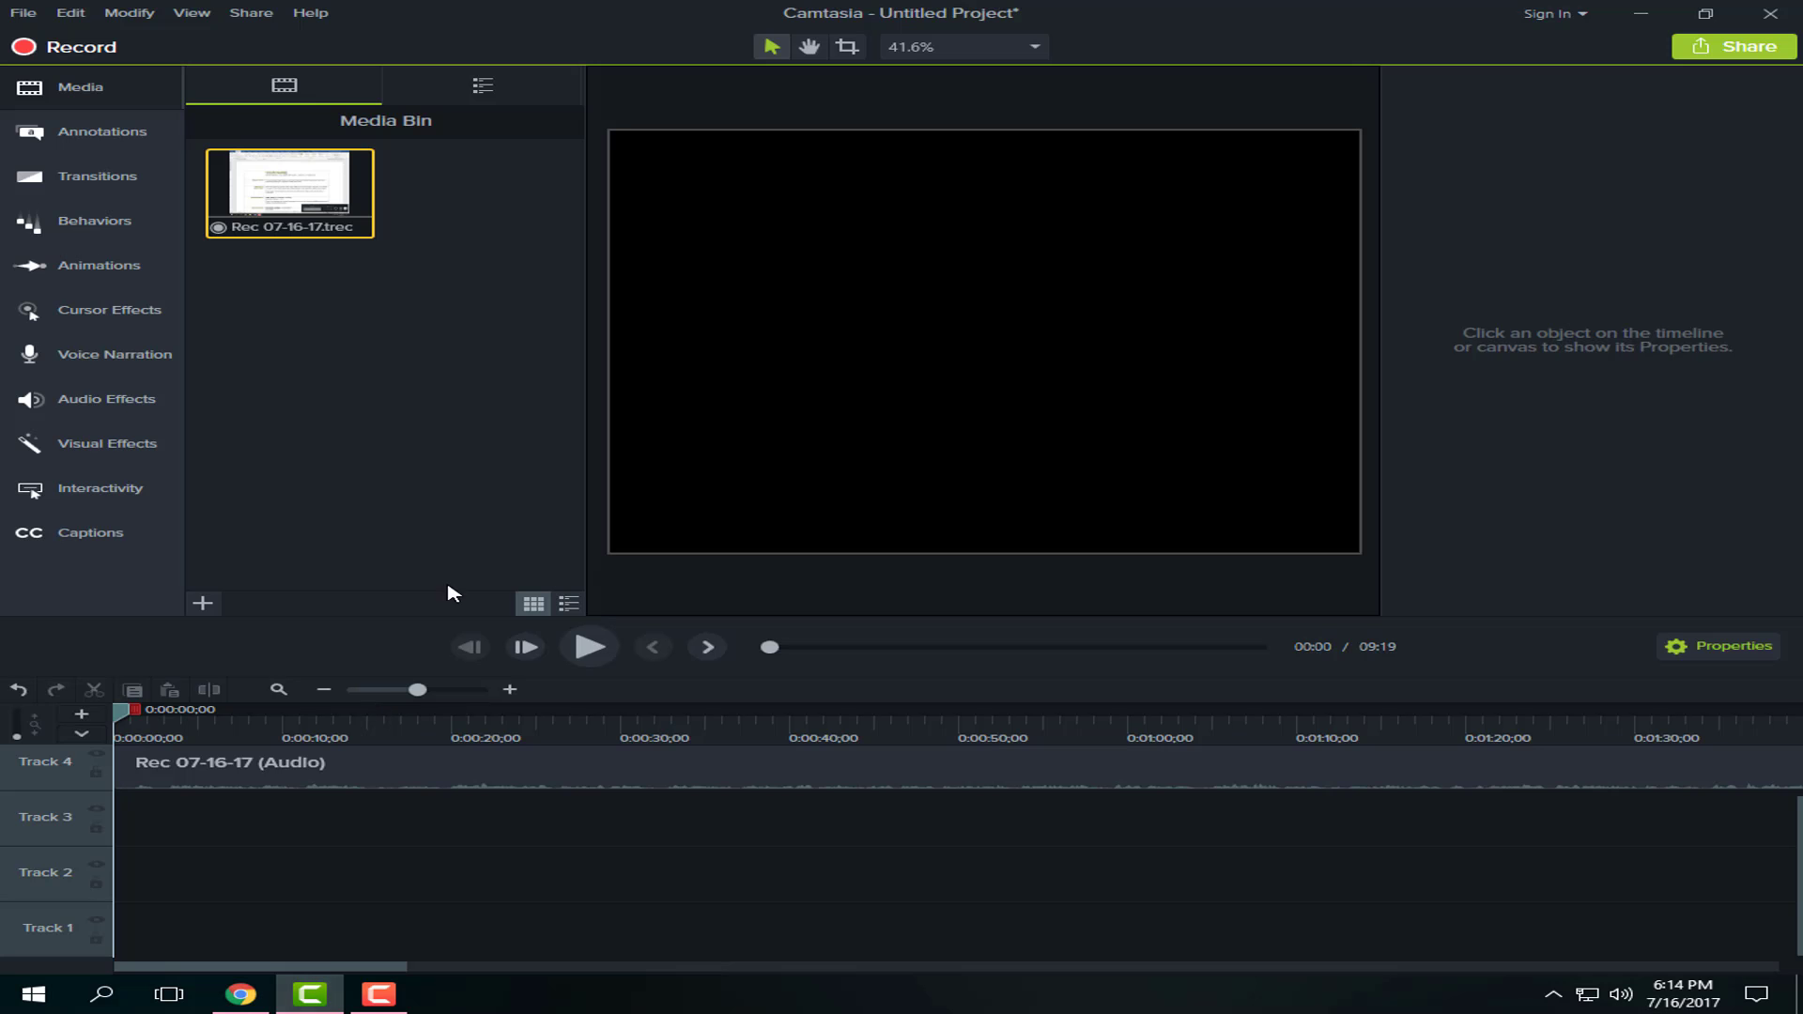
Step: Add the recording Rec 07-16-17.trec to Tracks 2 and 3, starting at the very beginning of the timeline
left_click_drag(286, 197, 141, 838)
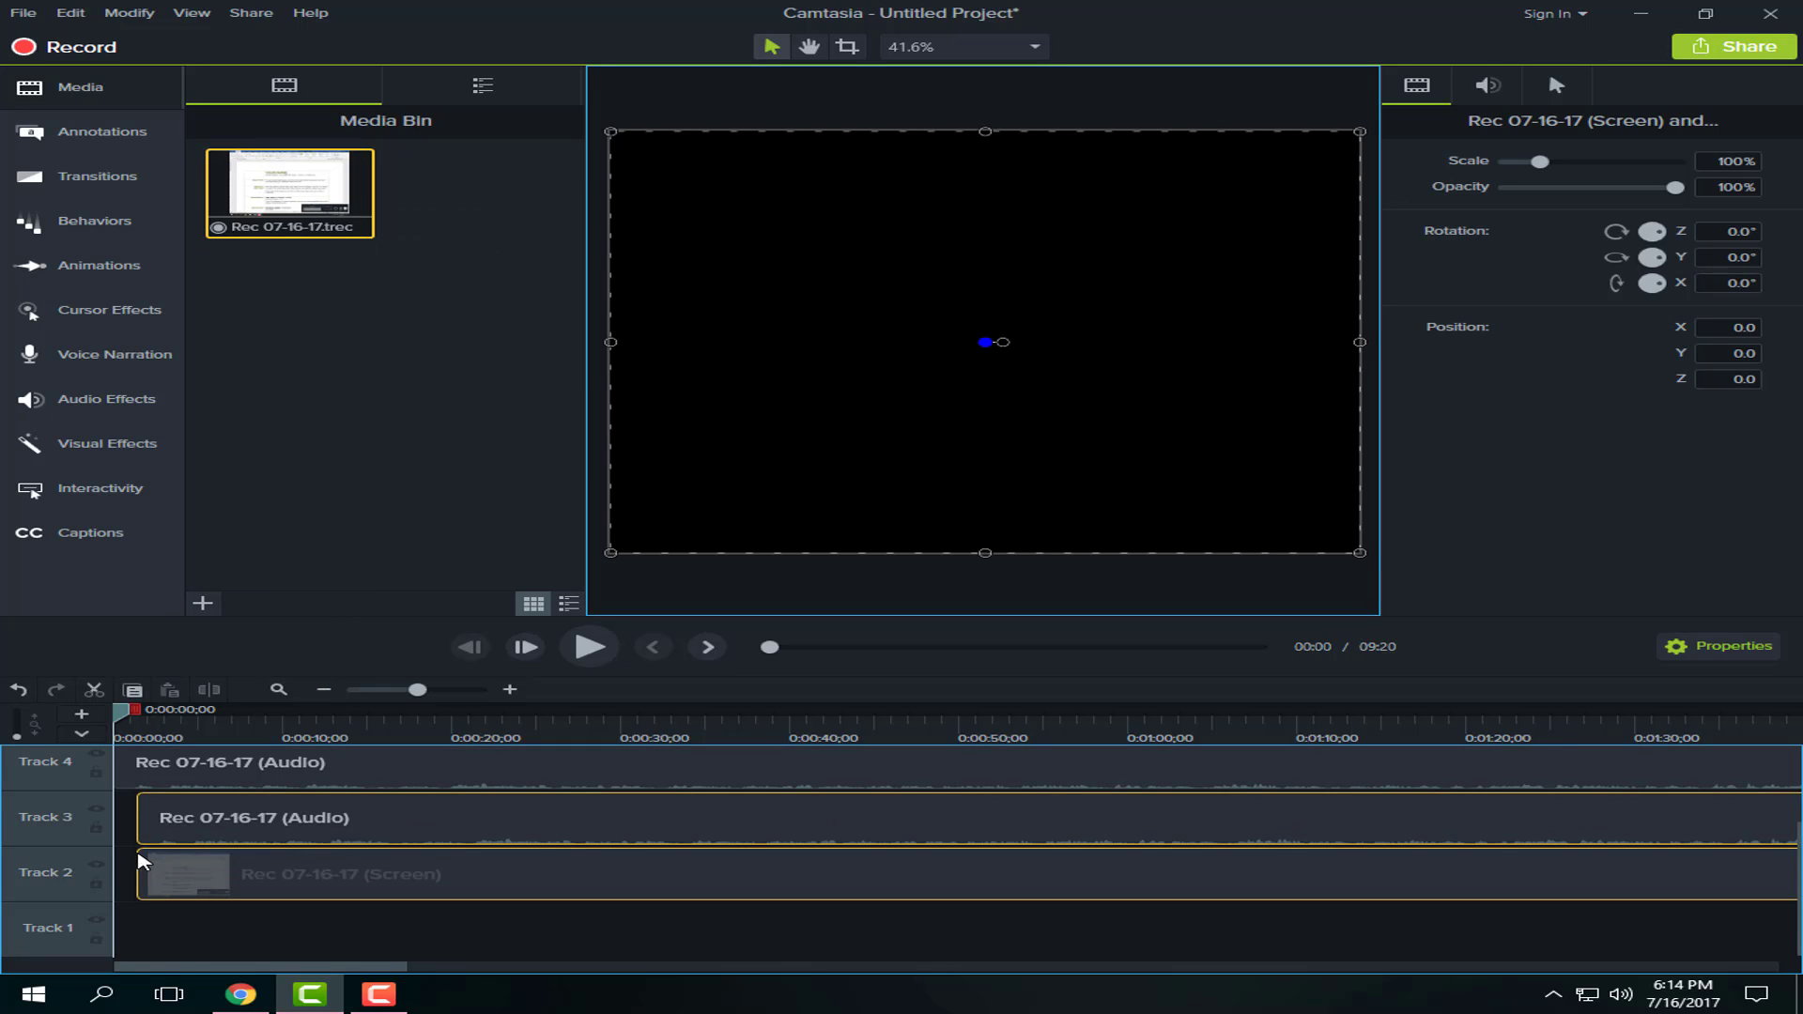
left_click_drag(544, 930, 271, 824)
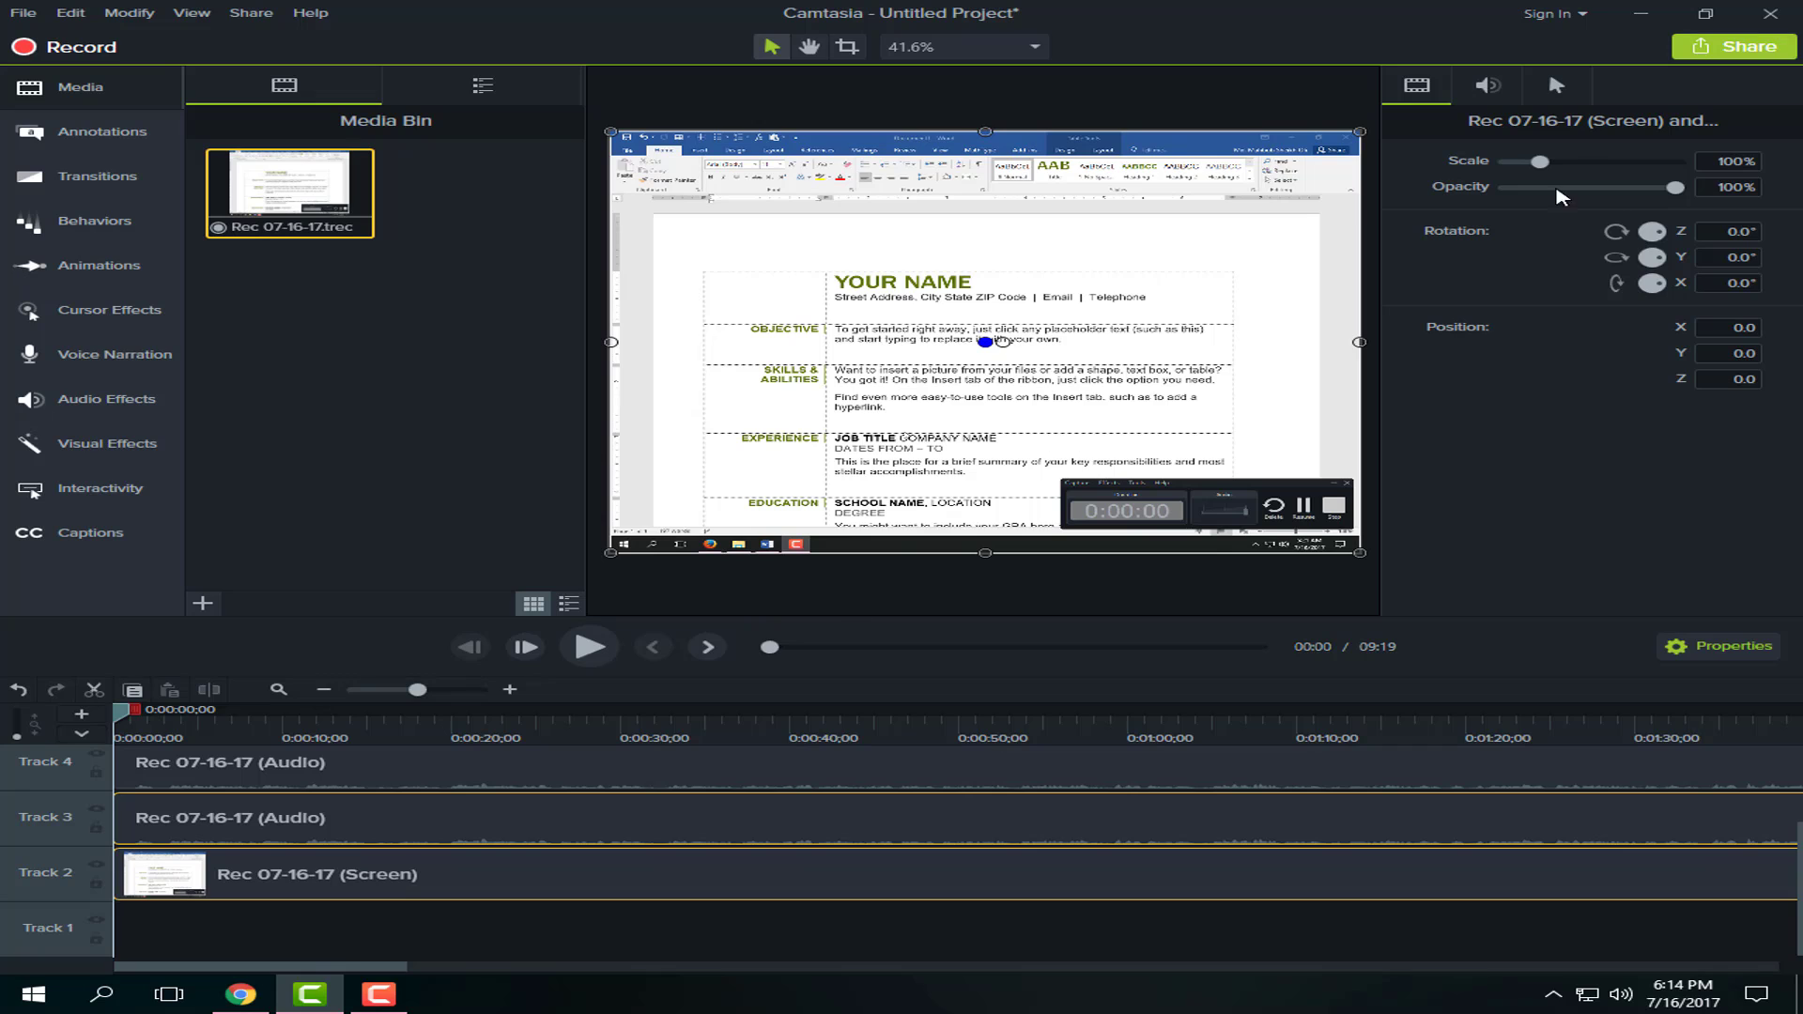
Step: Produce the project as a local file named Untitled Project on the Desktop, using MP4 only (up to 720p) without sub-folders
left_click(1703, 56)
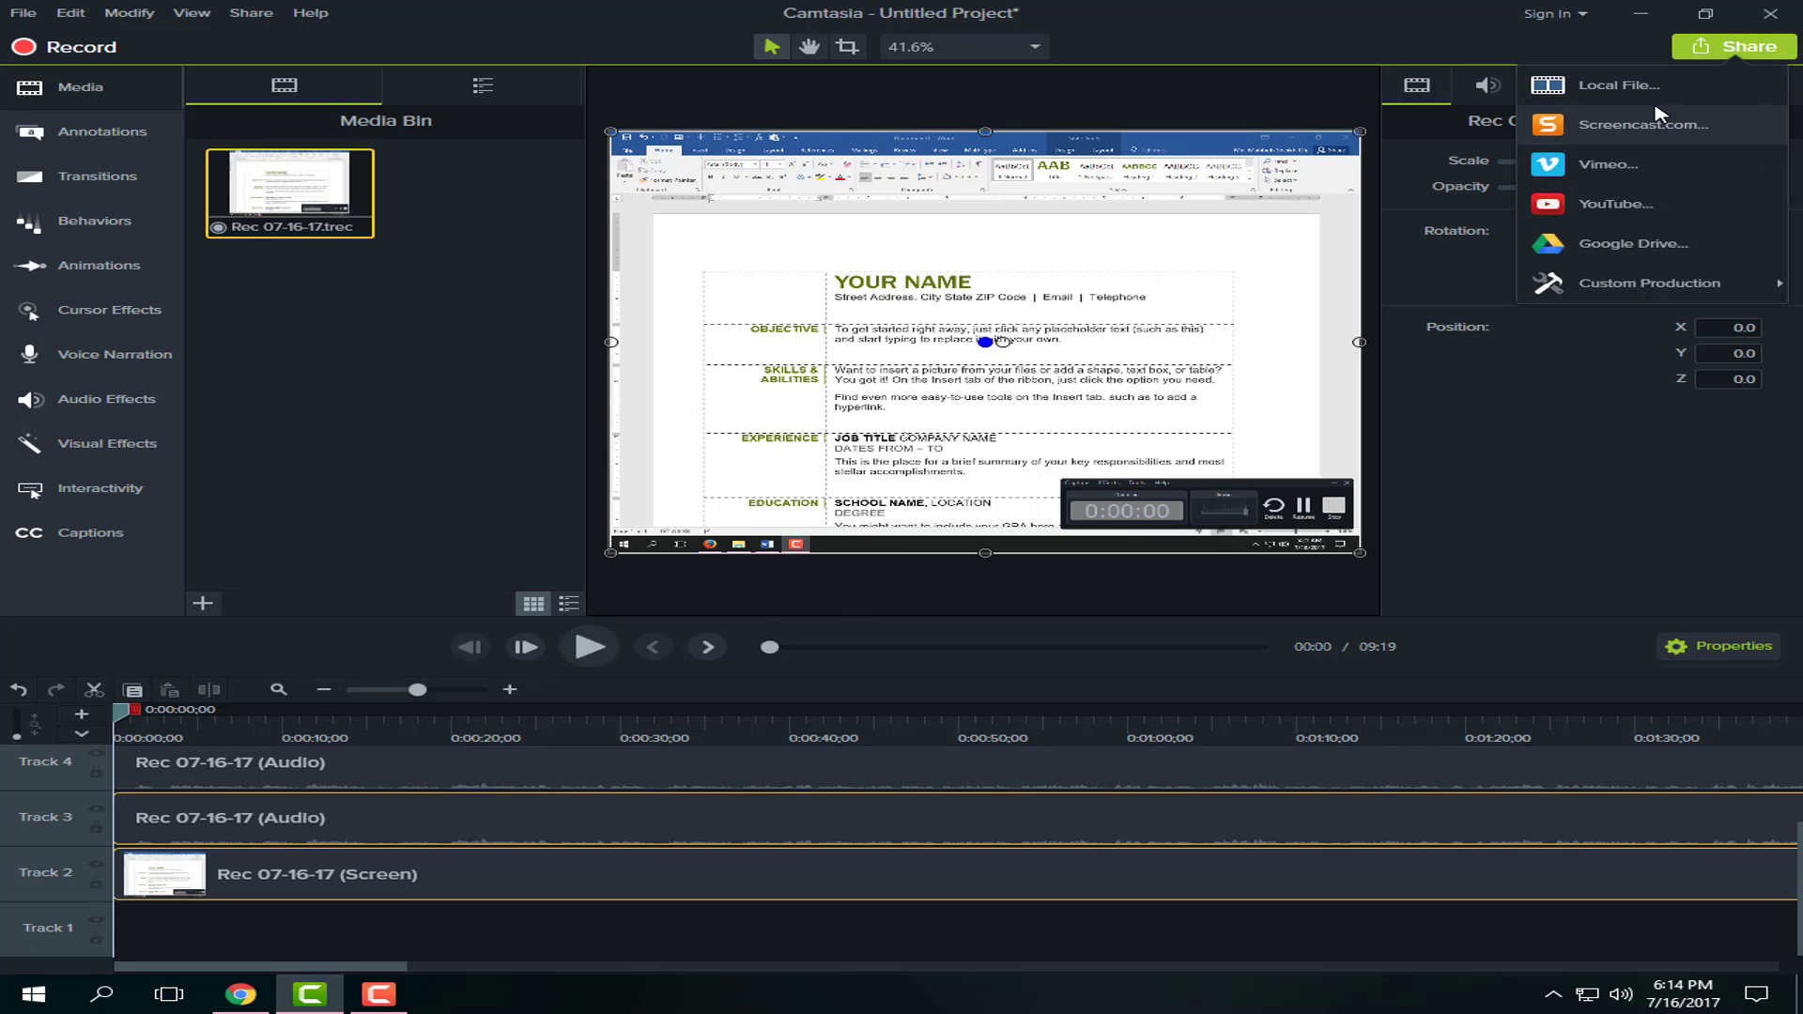
left_click(1631, 92)
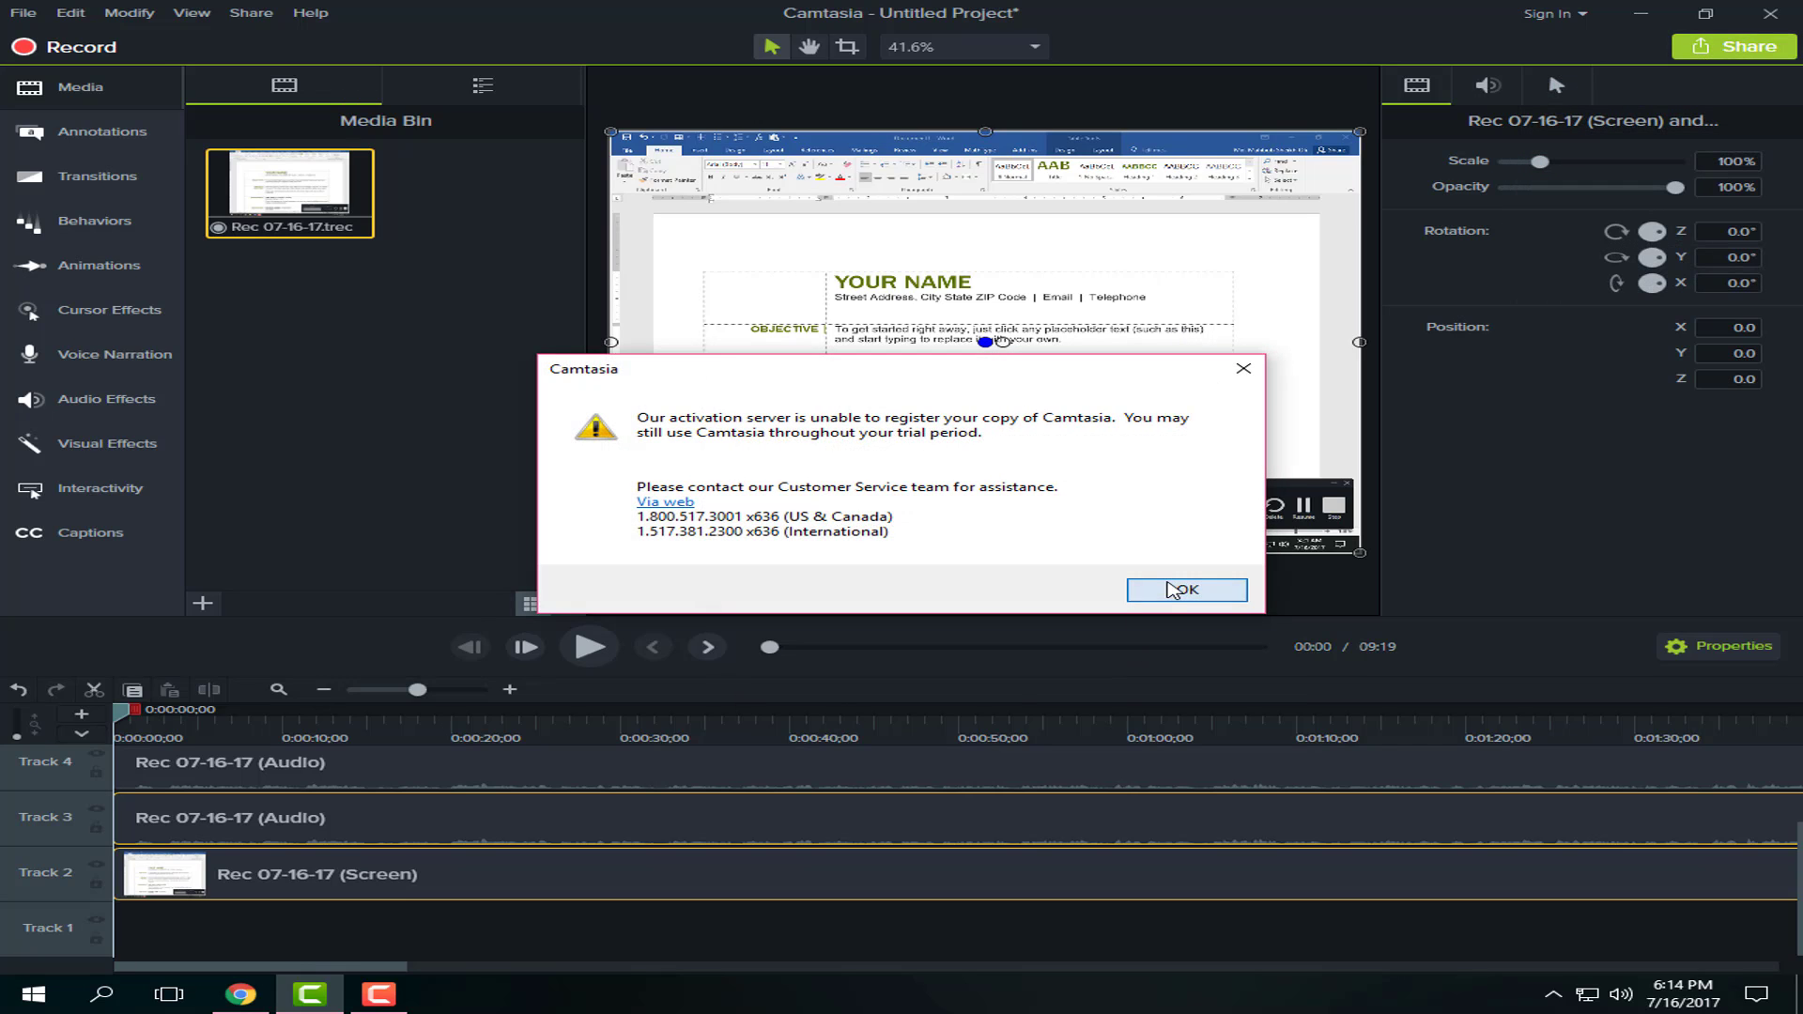
left_click(1176, 588)
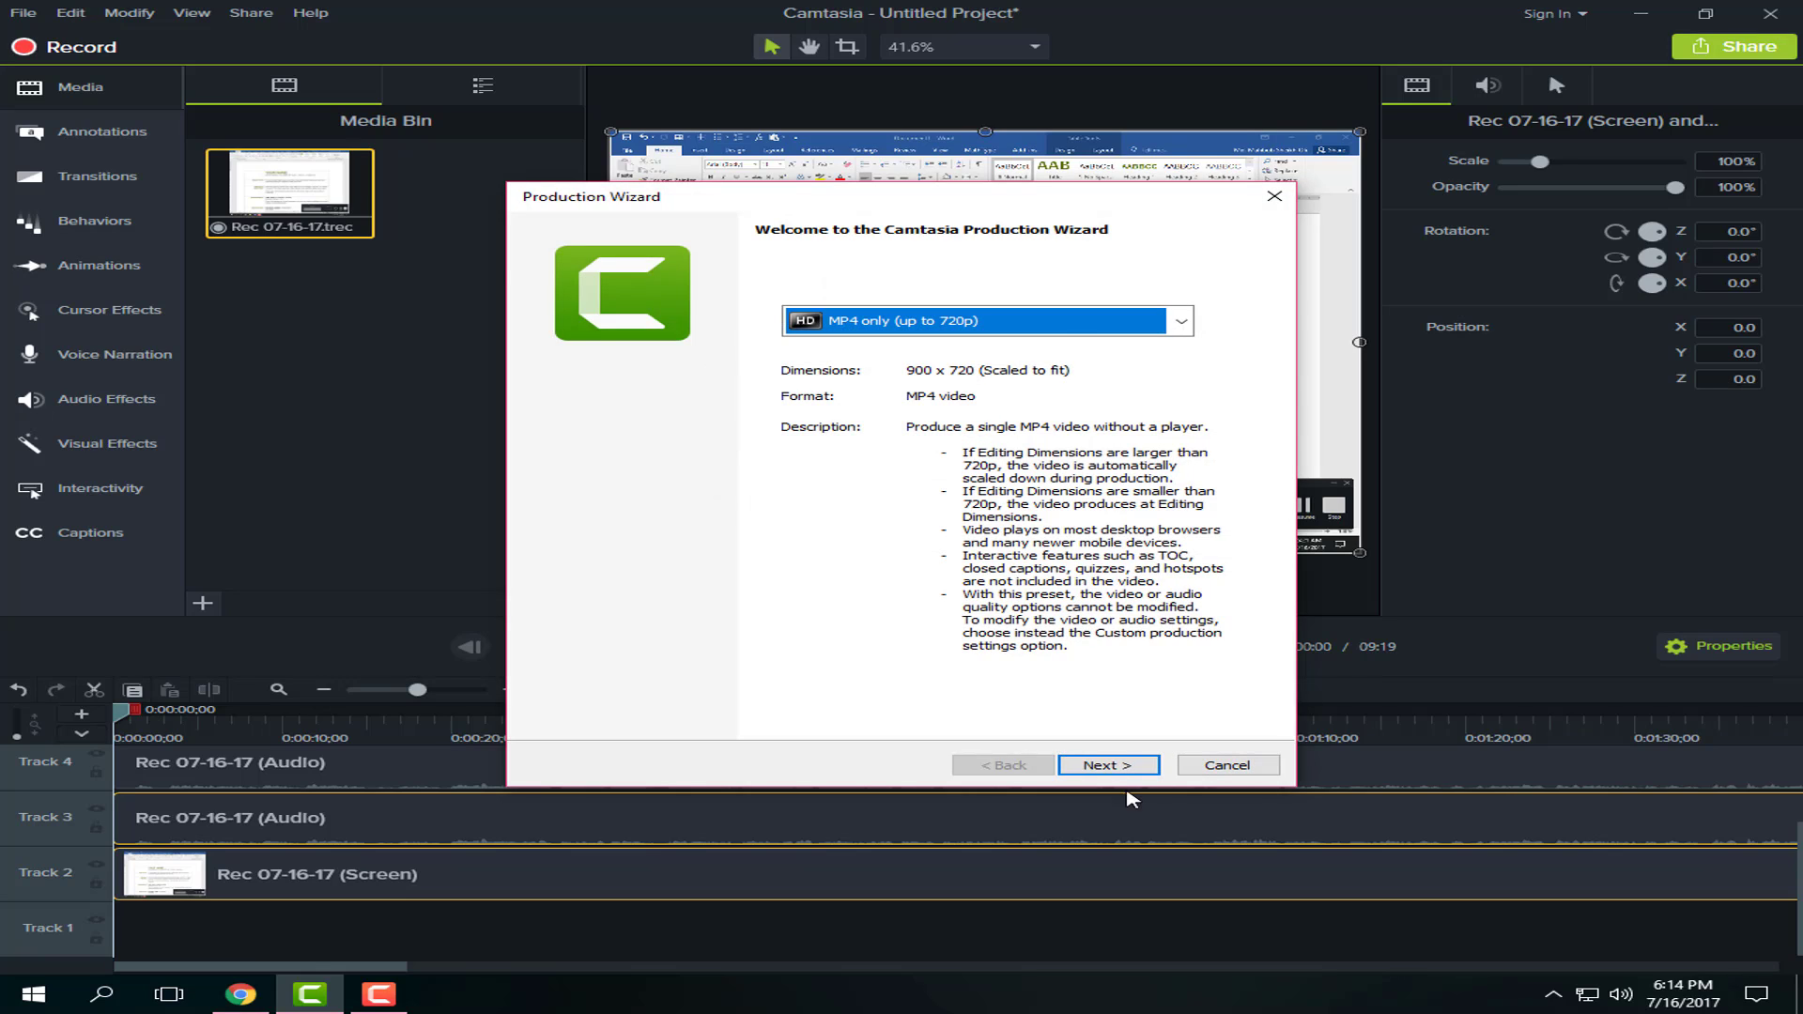
left_click(1108, 765)
left_click(564, 403)
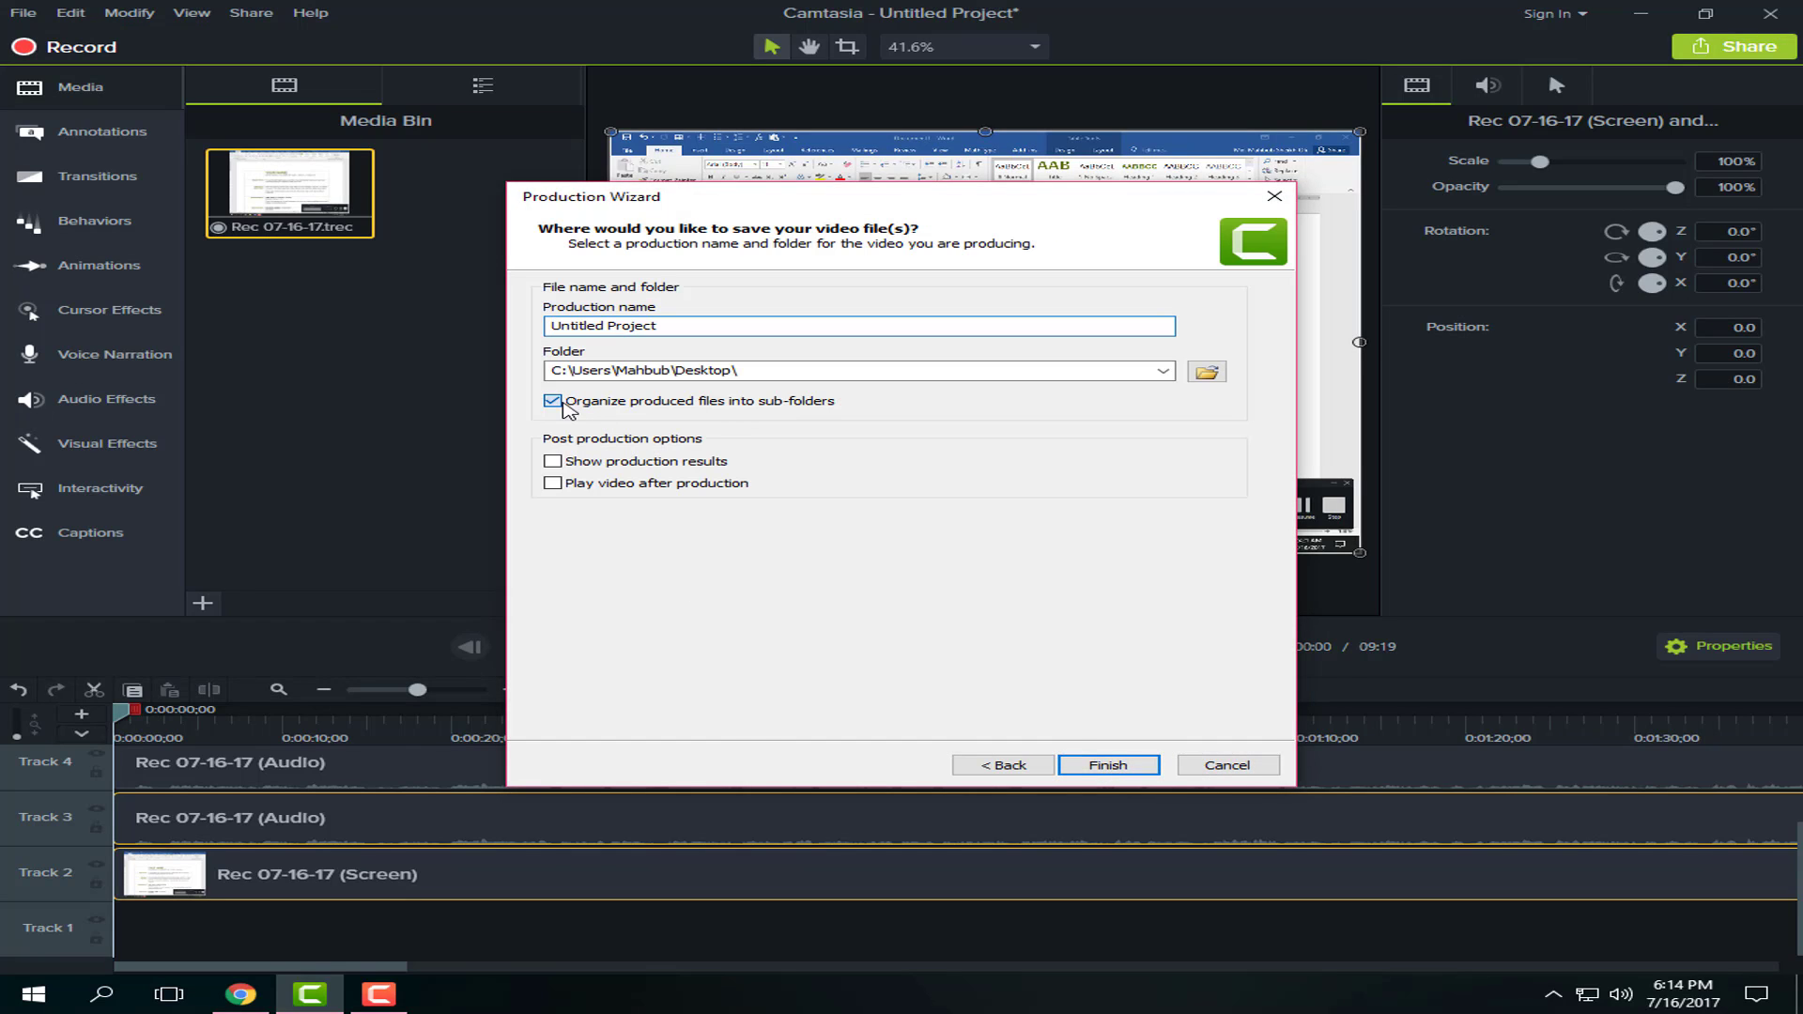
left_click(1108, 764)
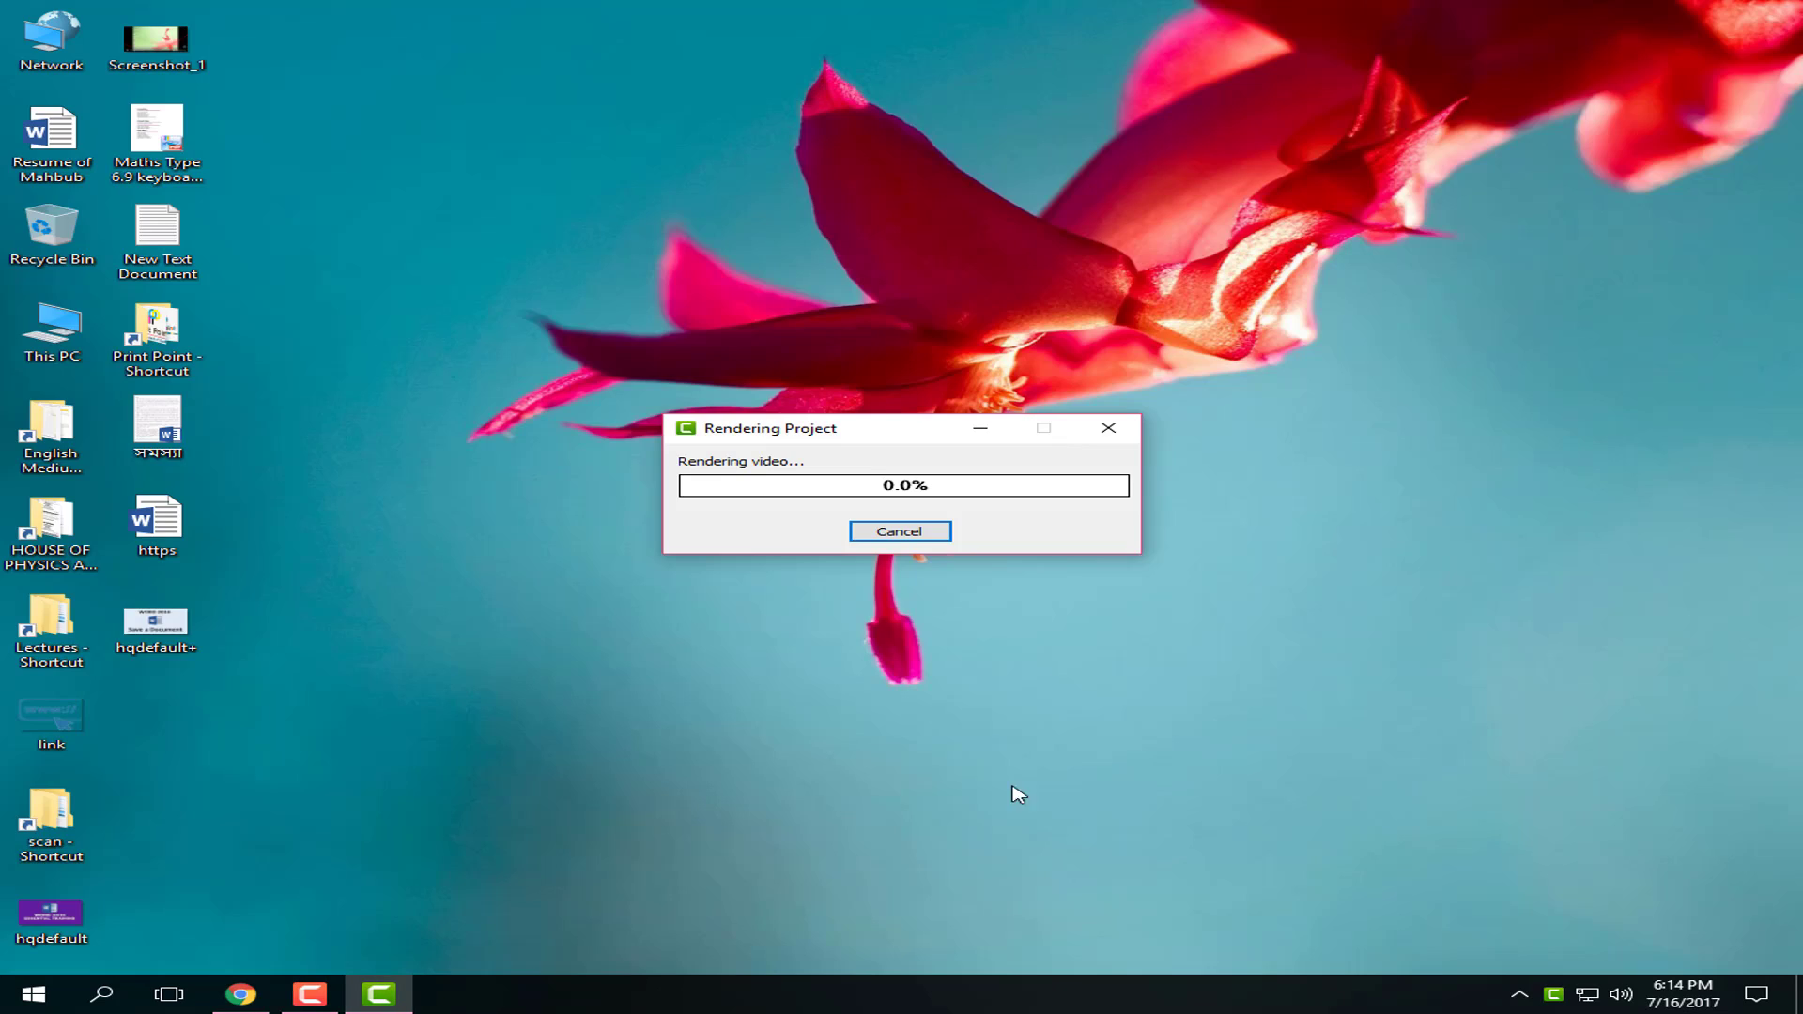
left_click(309, 993)
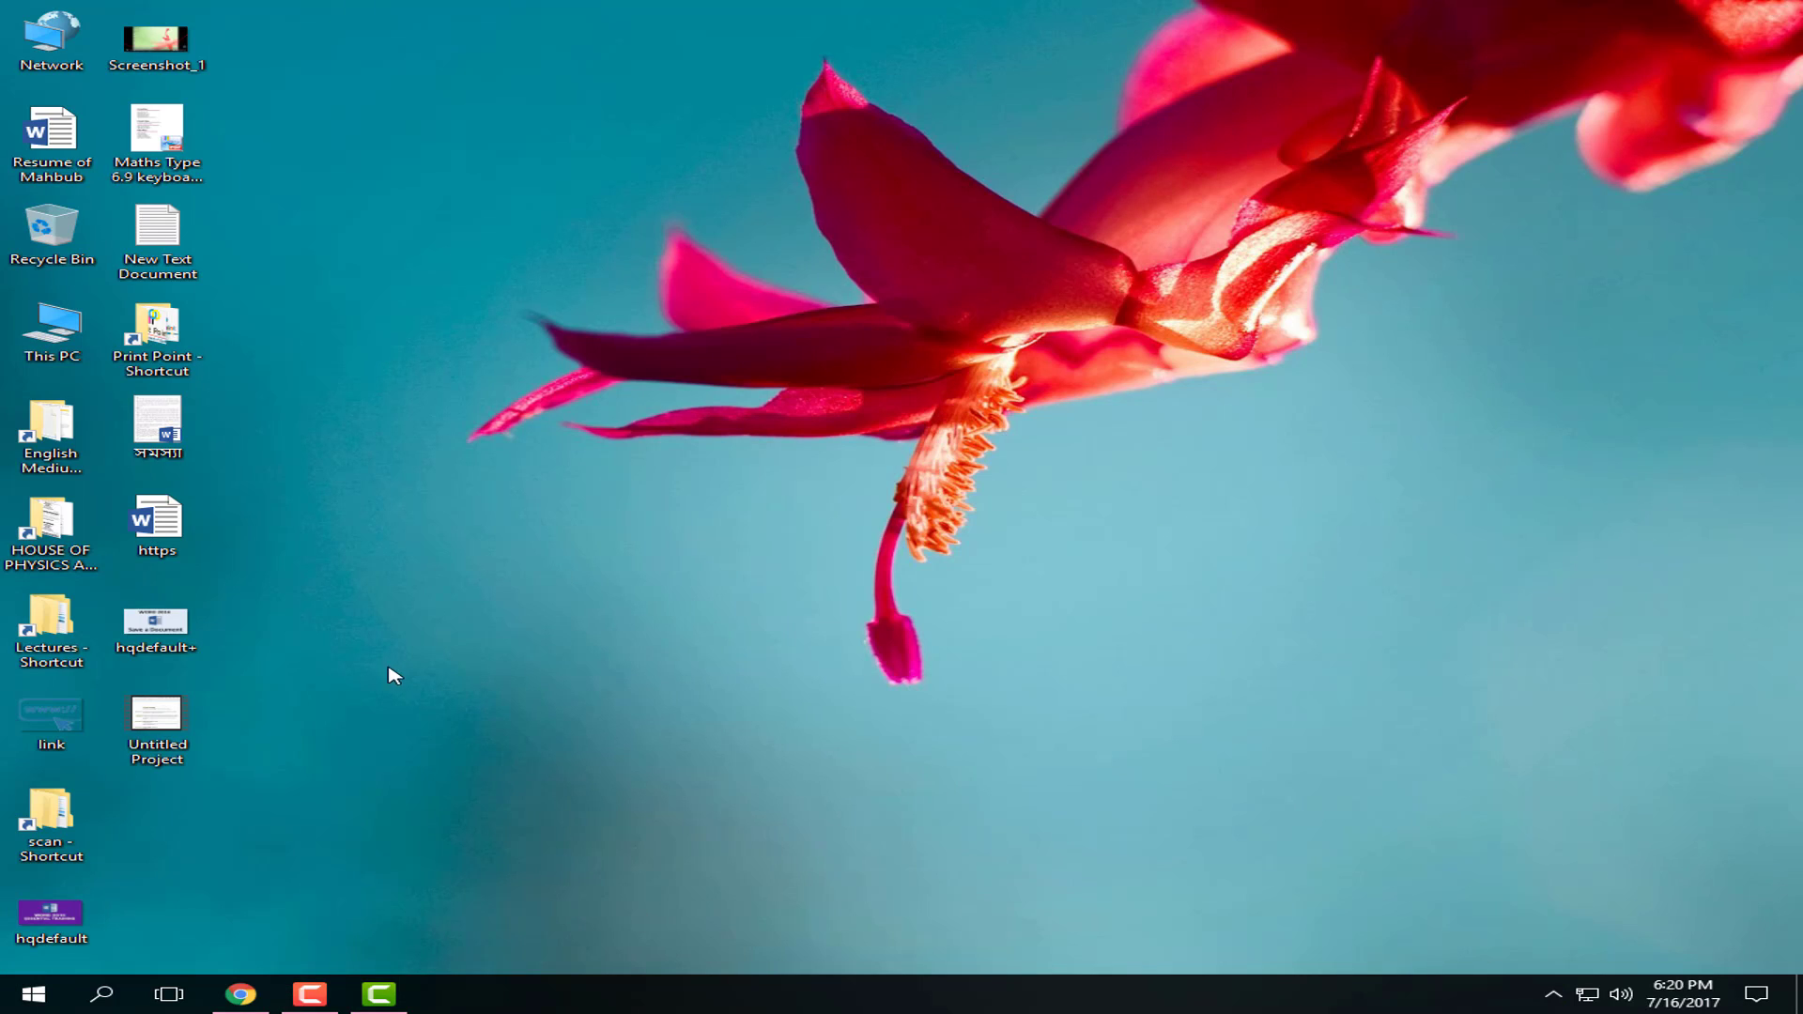
Step: Select the produced Untitled Project video on the desktop, then switch to Chrome and open YouTube's upload page in a new tab
left_click(162, 740)
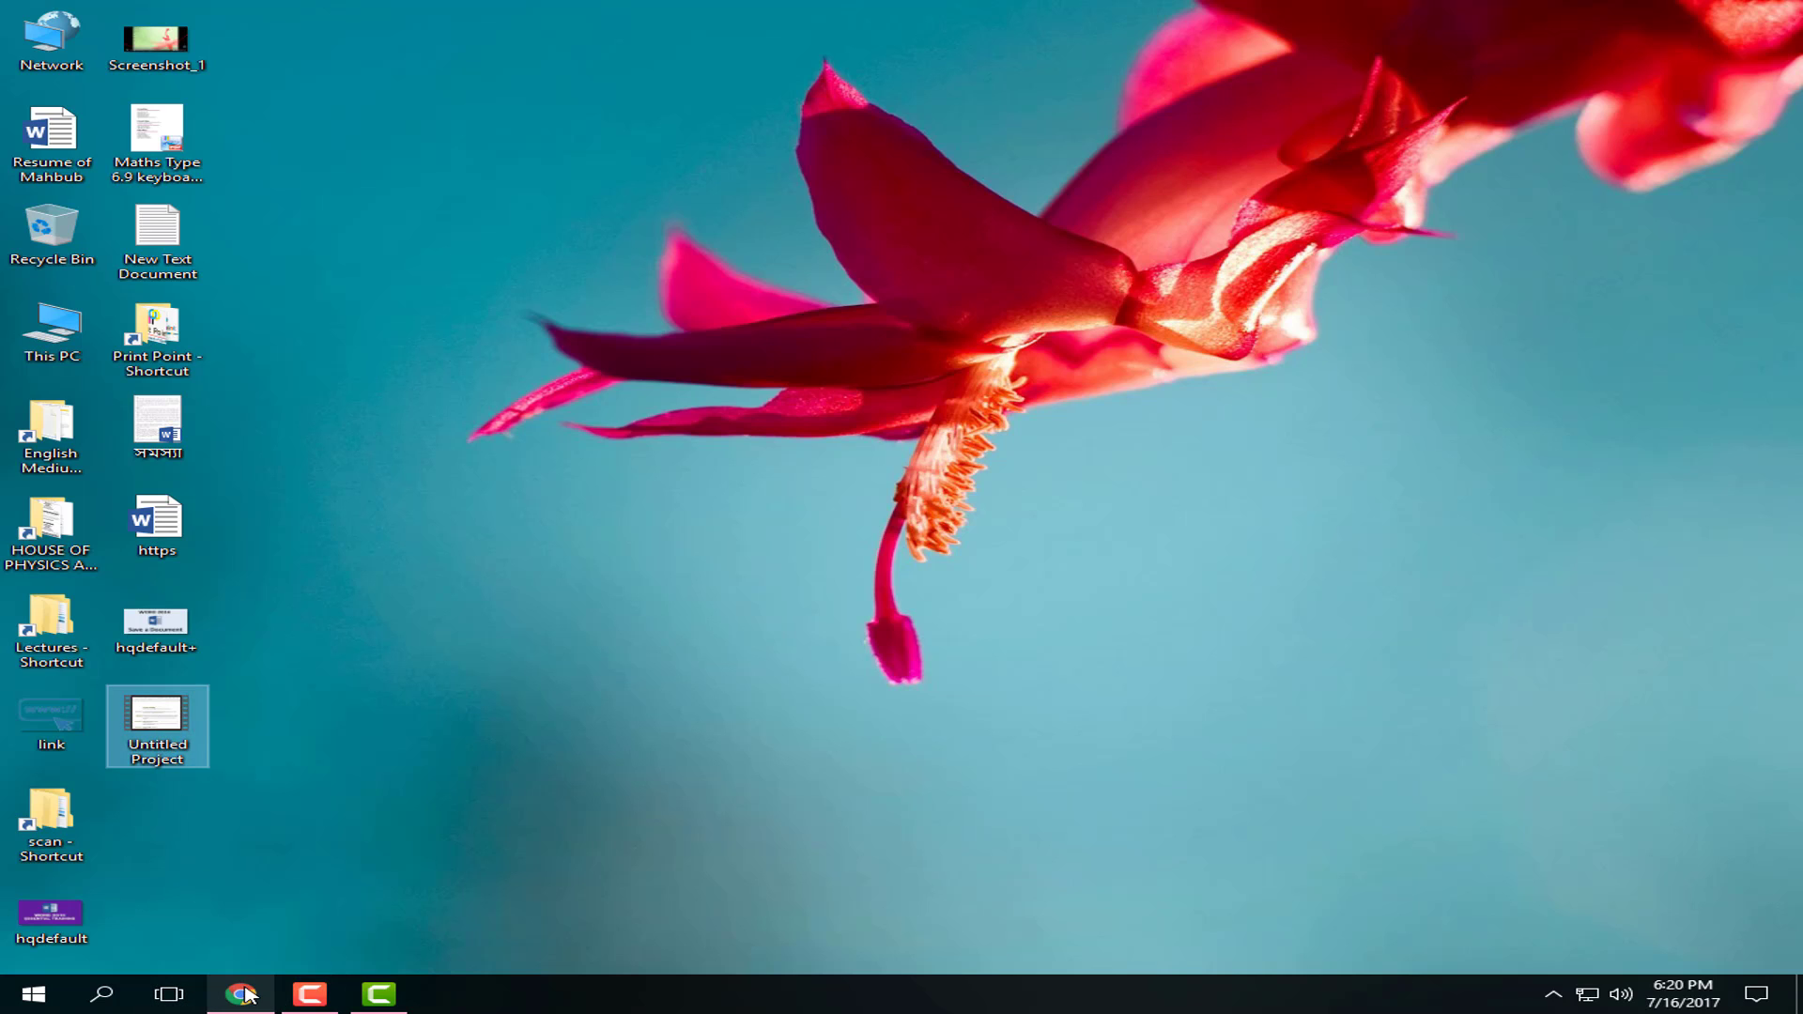
mouse_move(246, 997)
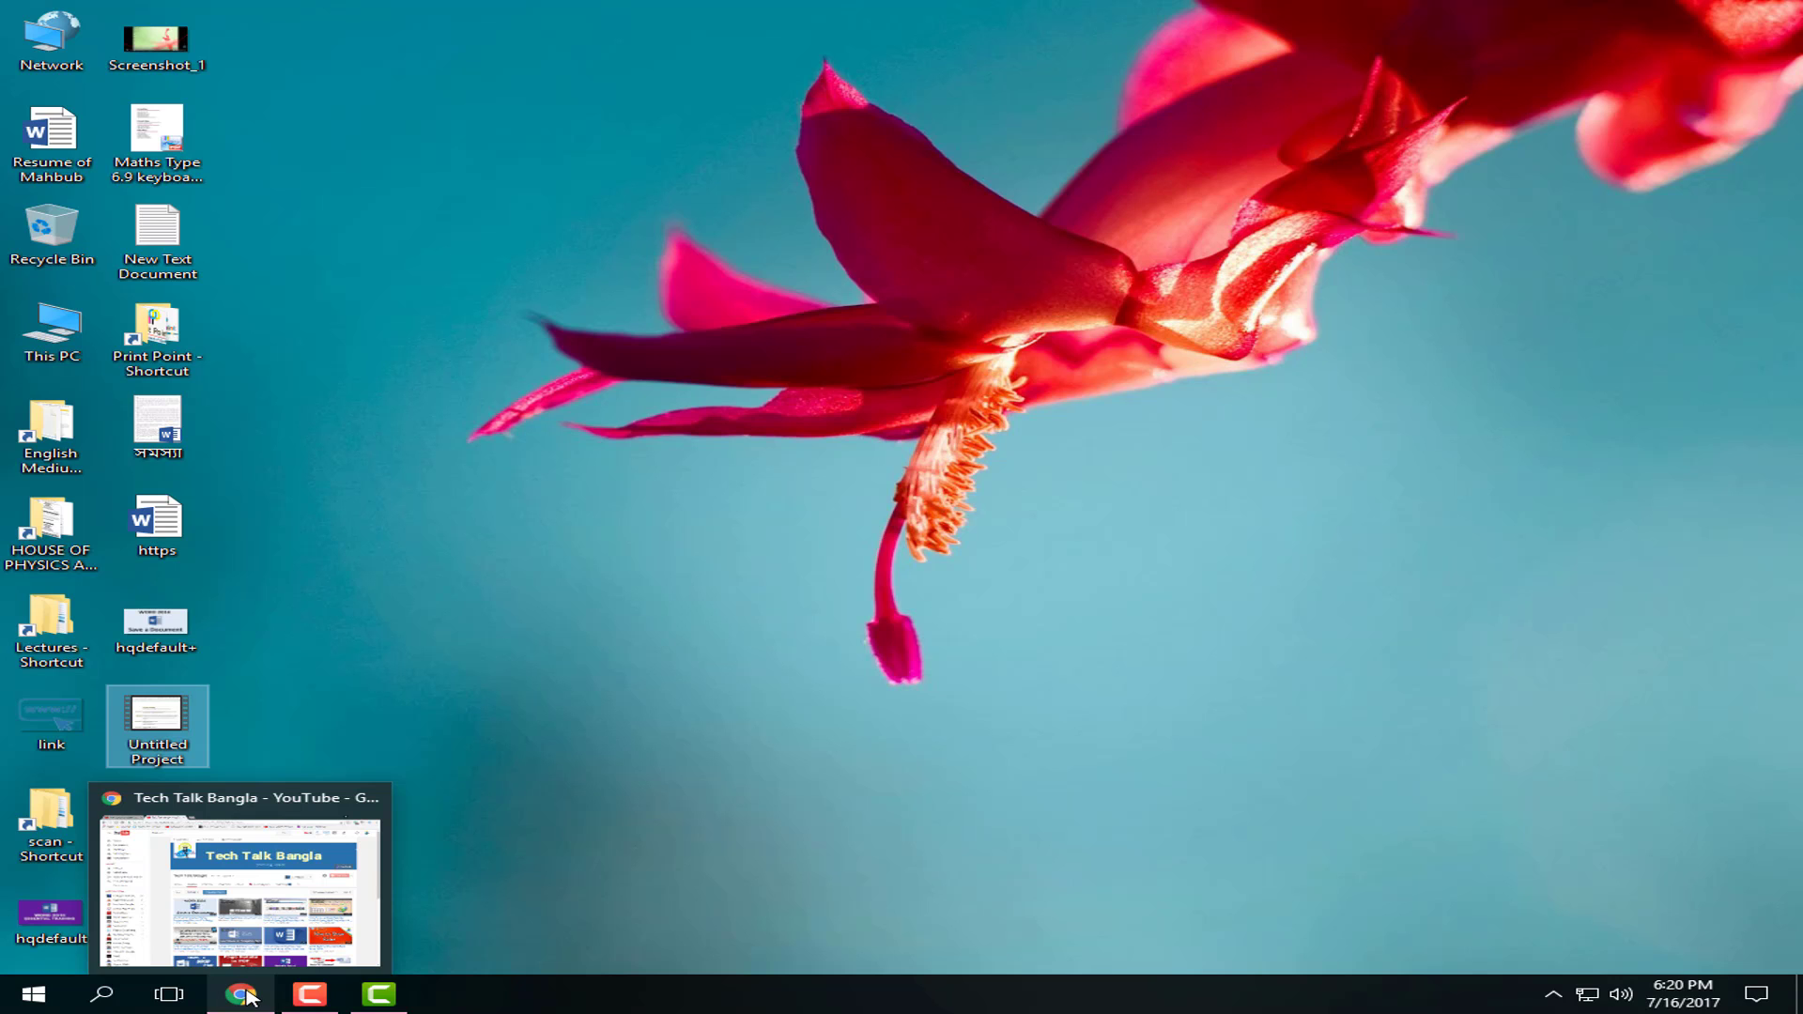
left_click(246, 996)
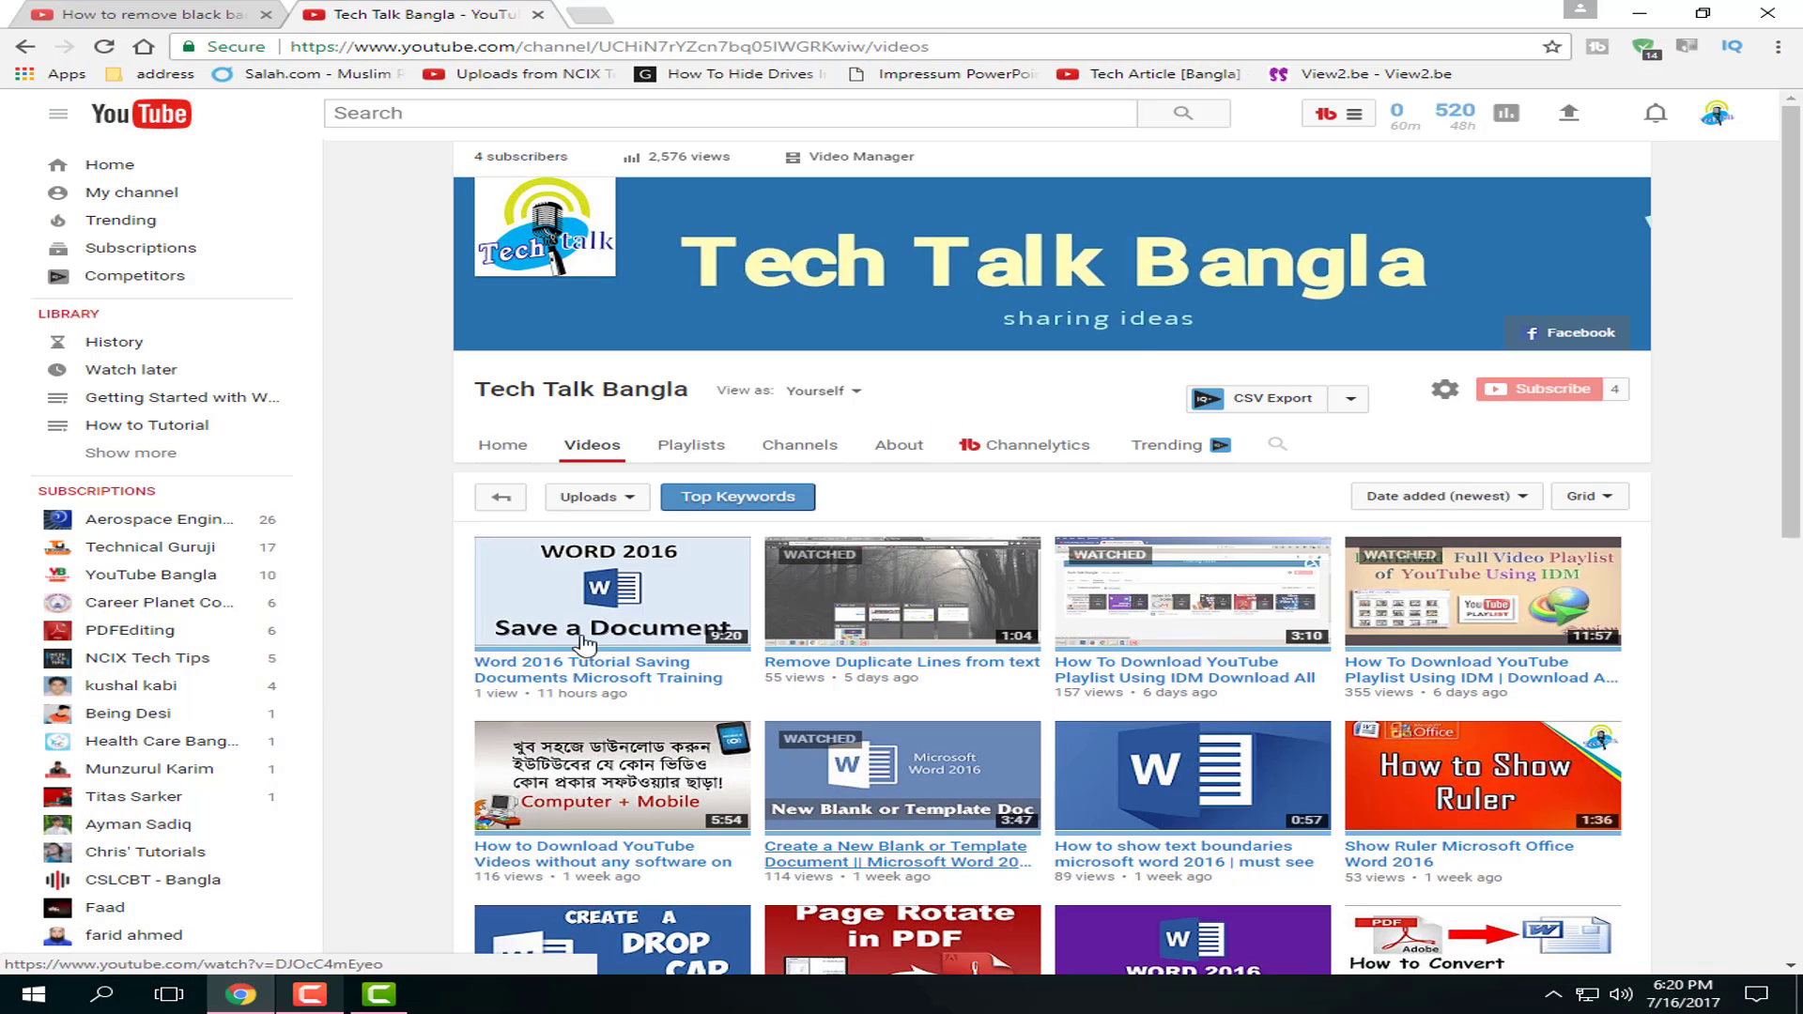
middle_click(1587, 121)
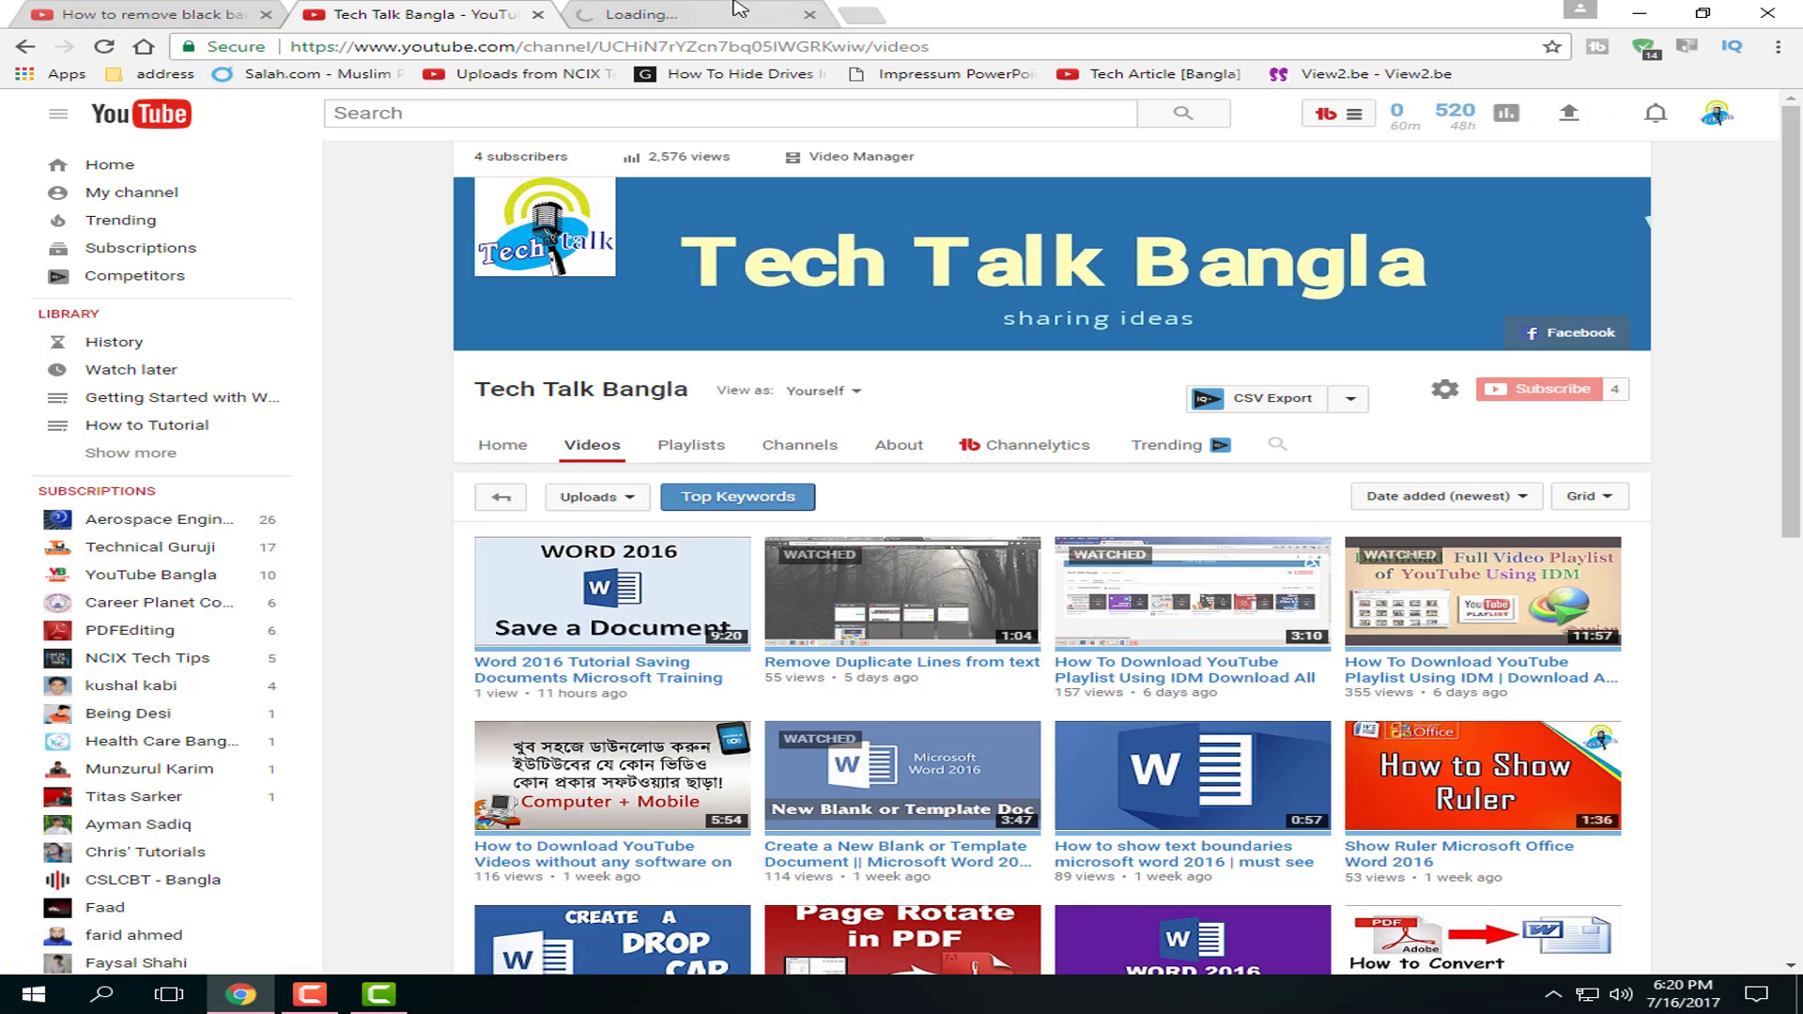
left_click(672, 13)
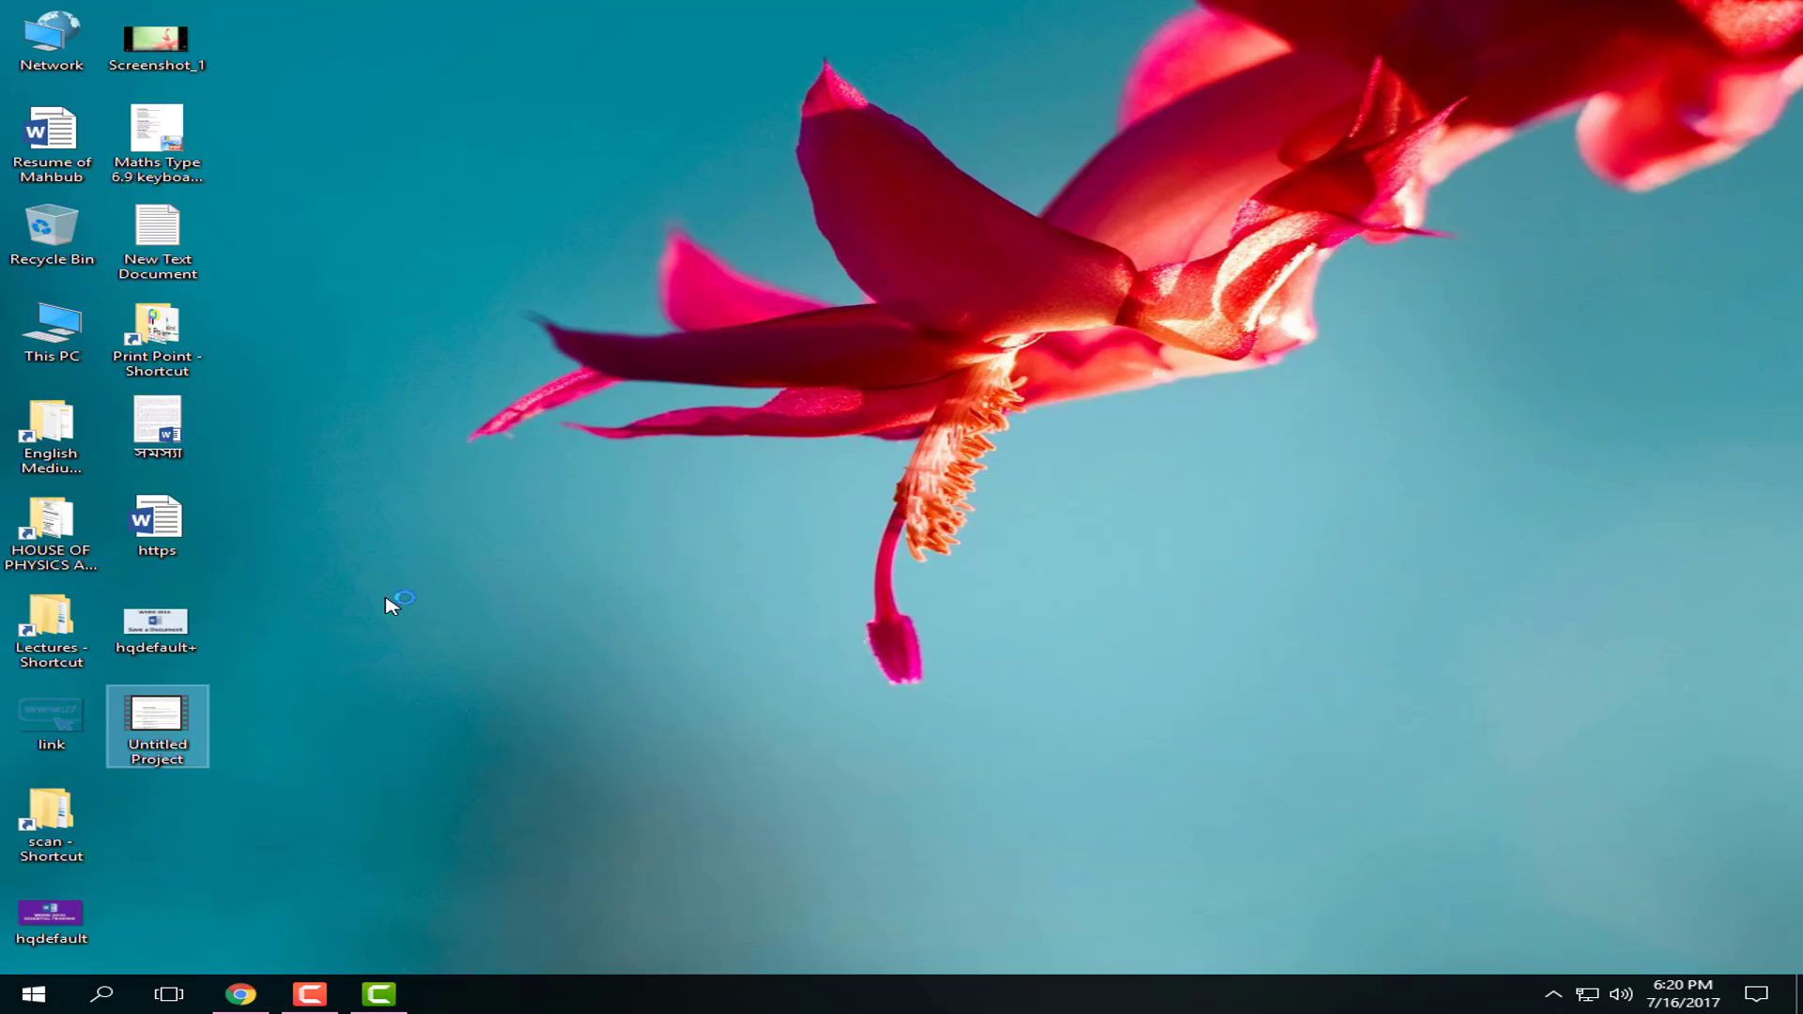
Step: Upload the Untitled Project video from the desktop to YouTube
left_click_drag(150, 737, 683, 272)
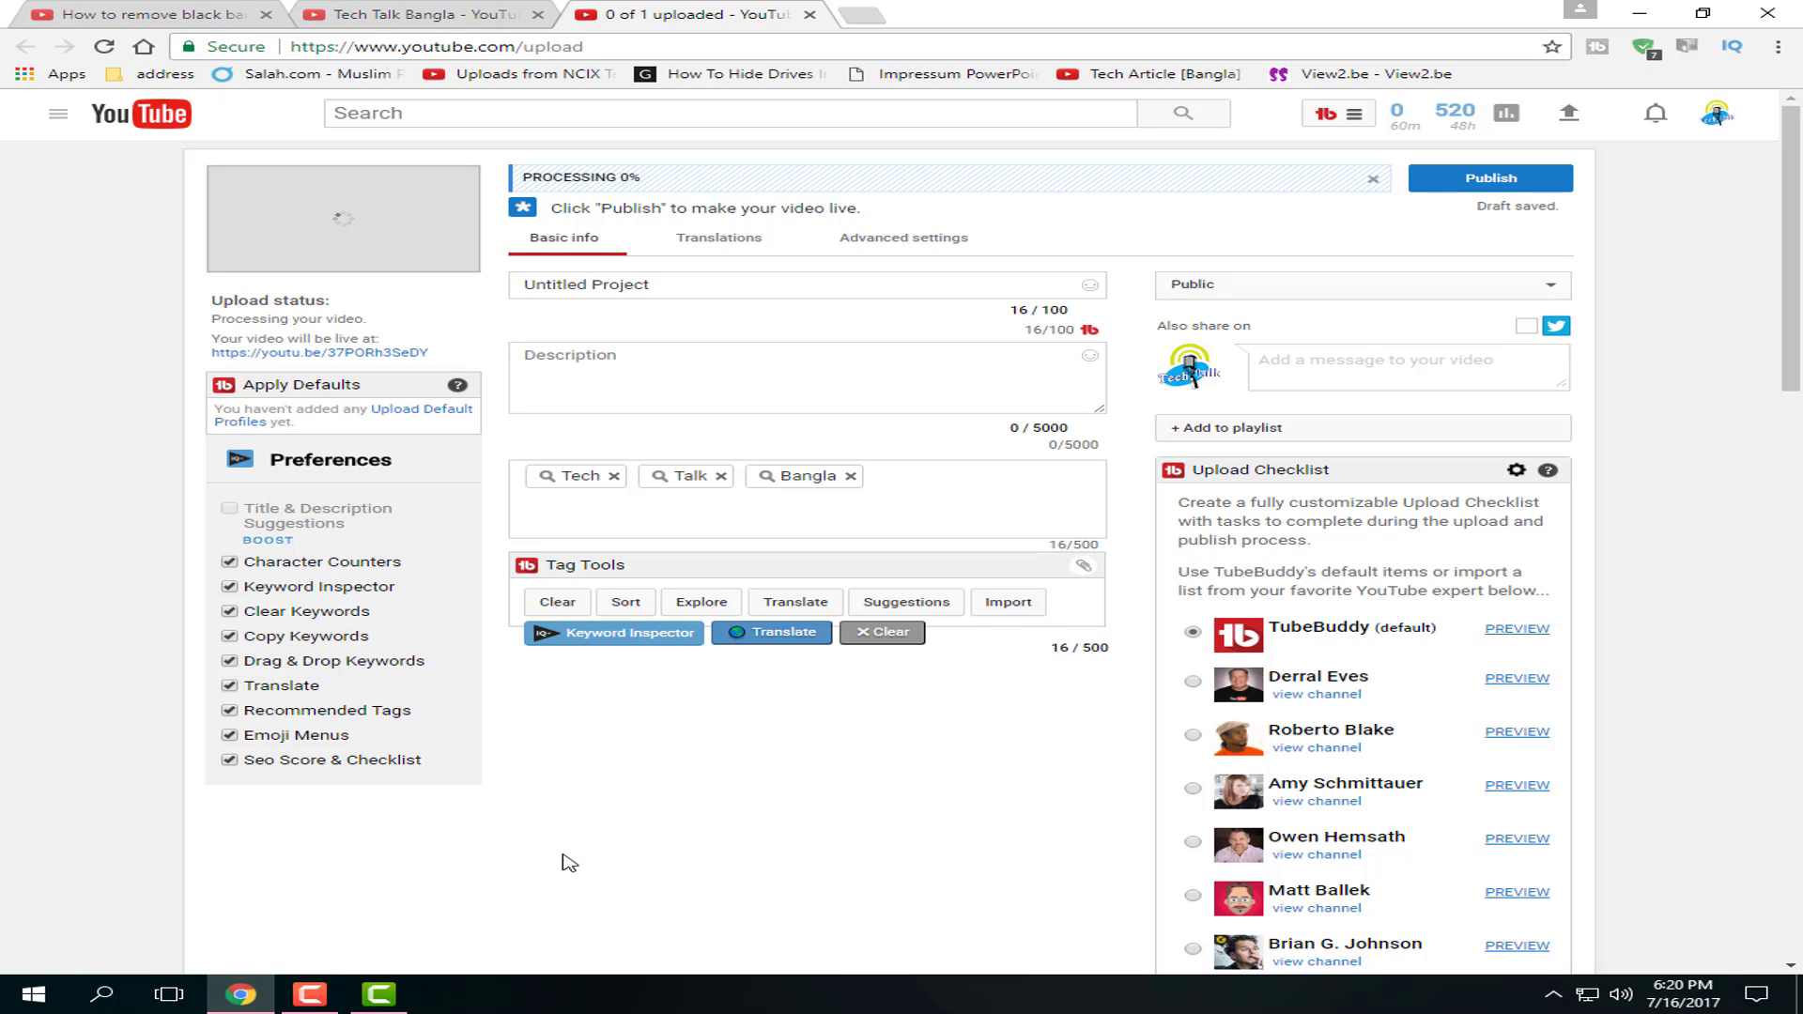
left_click(313, 987)
left_click(1669, 906)
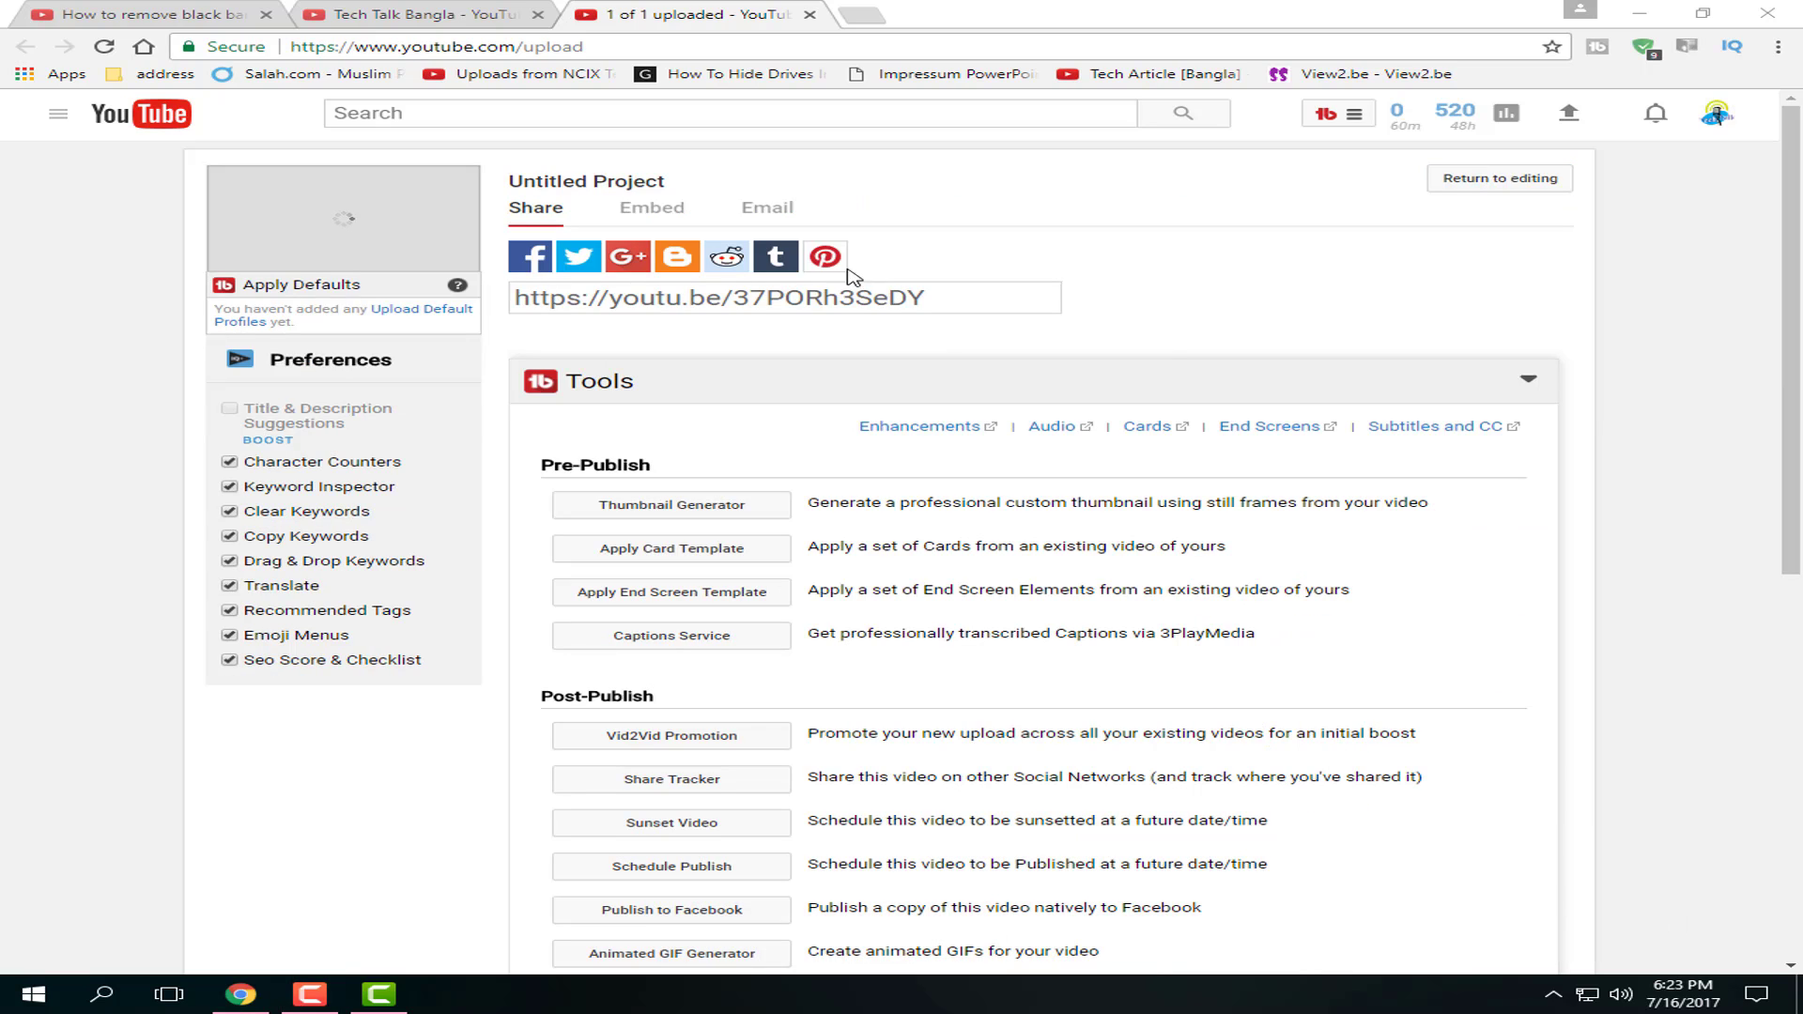
Step: Open the uploaded Untitled Project video on YouTube, mute and pause it to examine the picture for black bars, and close its page
left_click(616, 186)
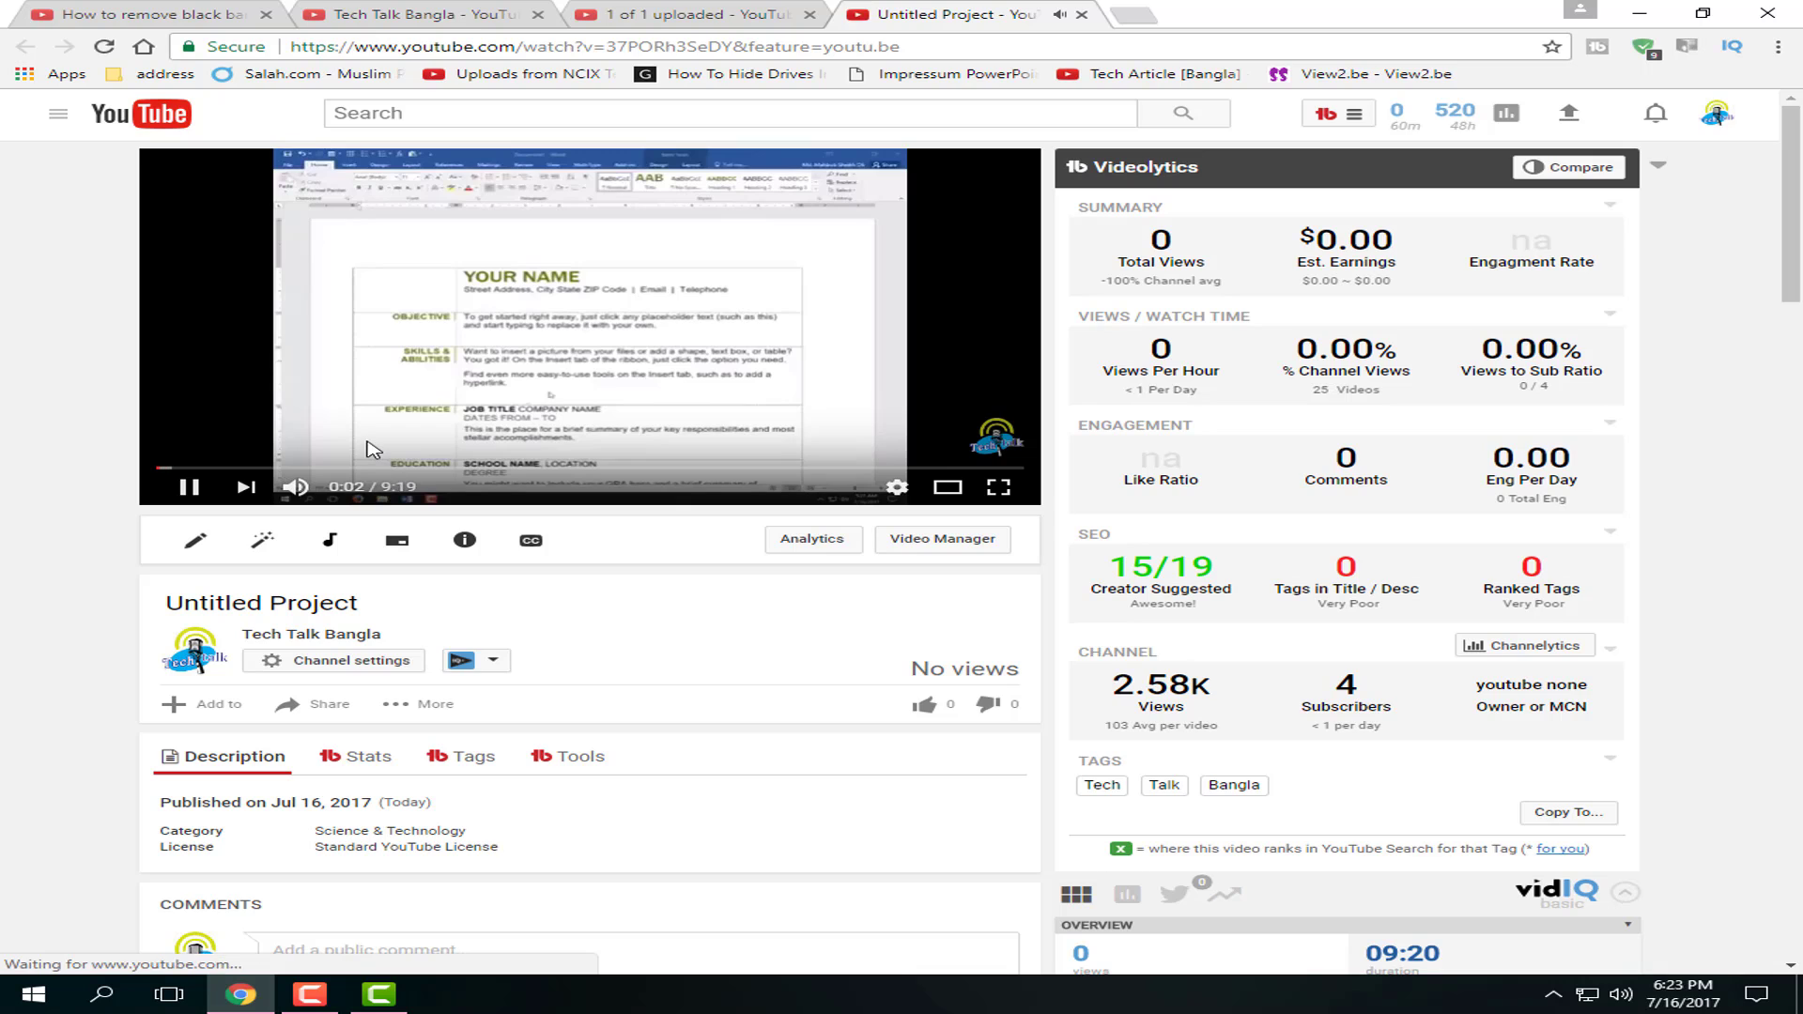
left_click(304, 492)
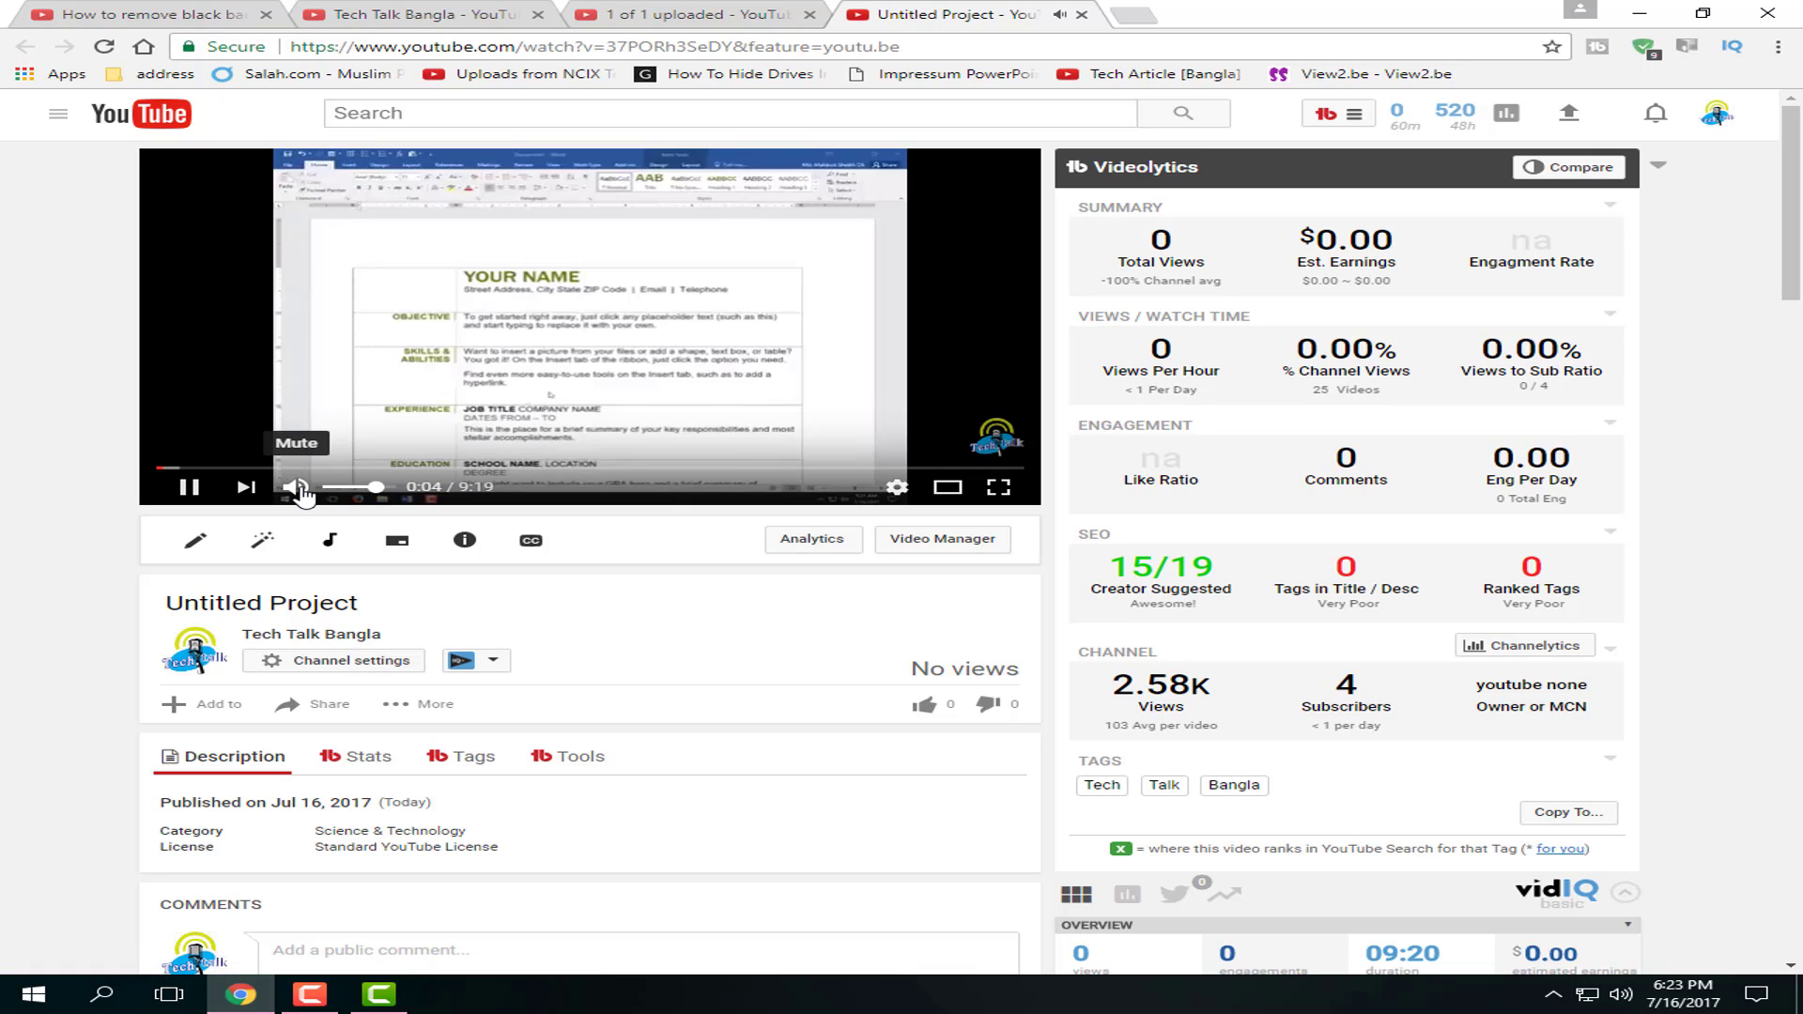
left_click(297, 489)
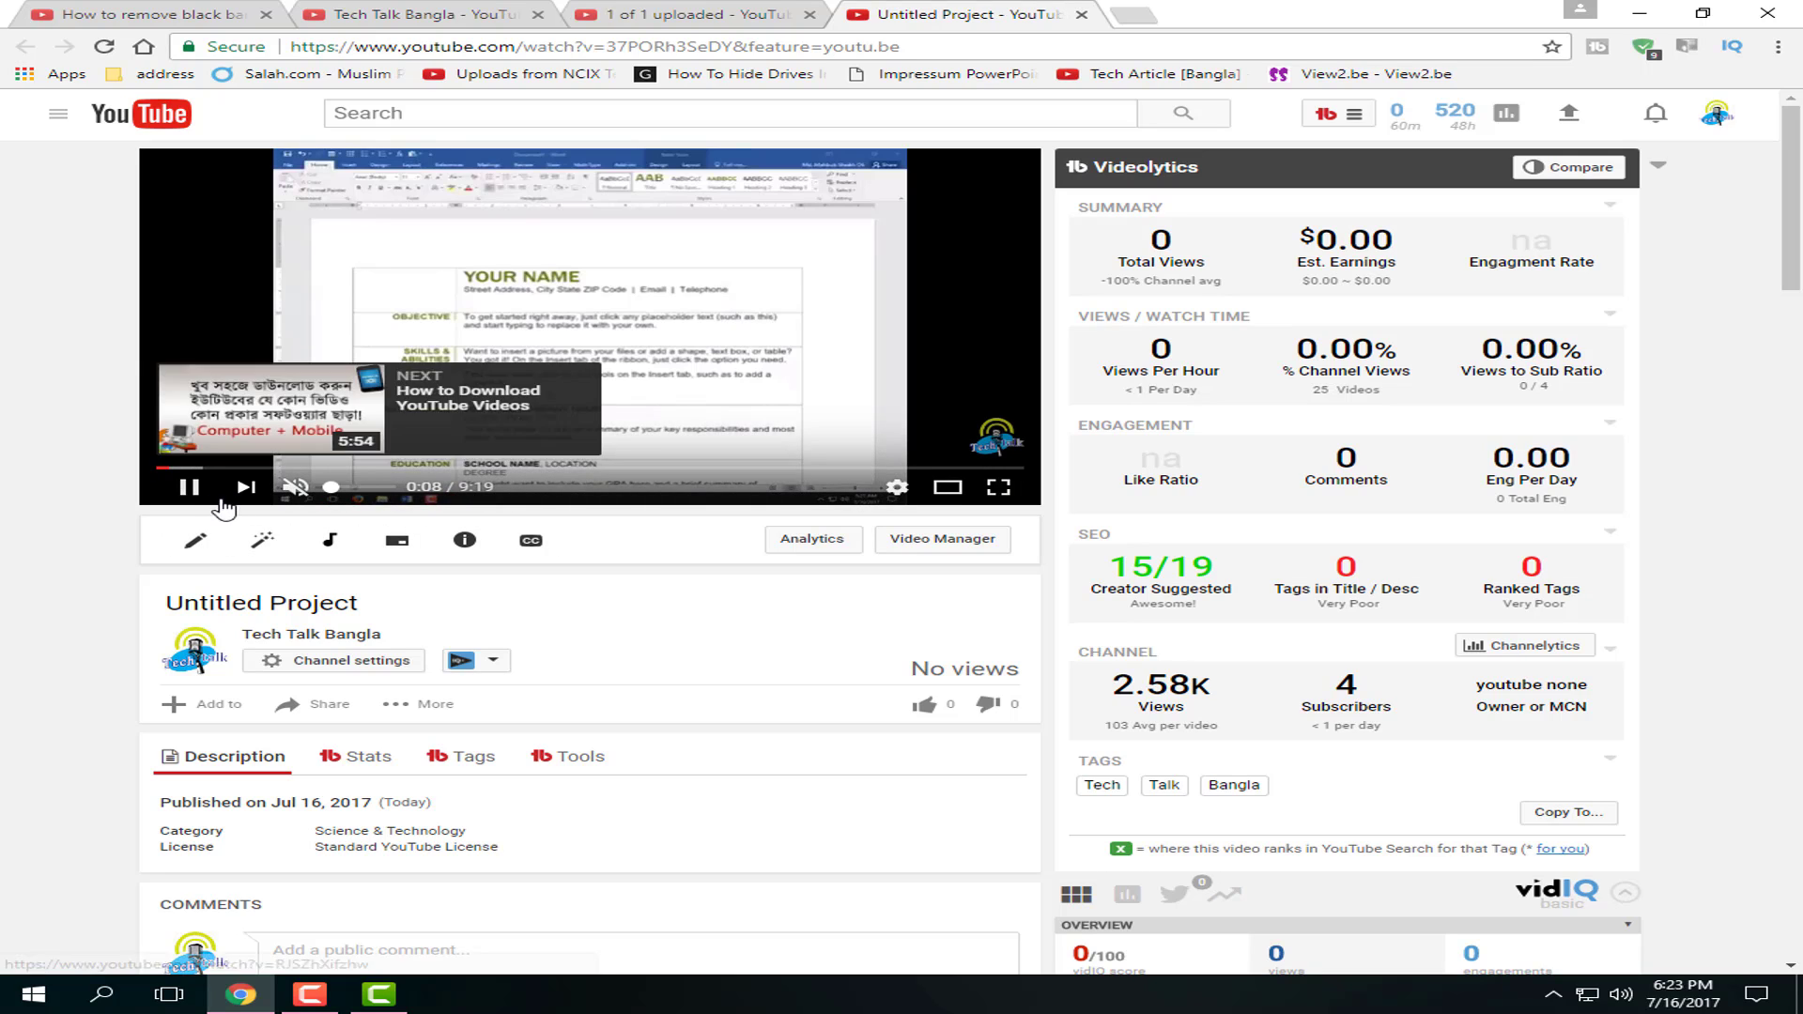
left_click(189, 487)
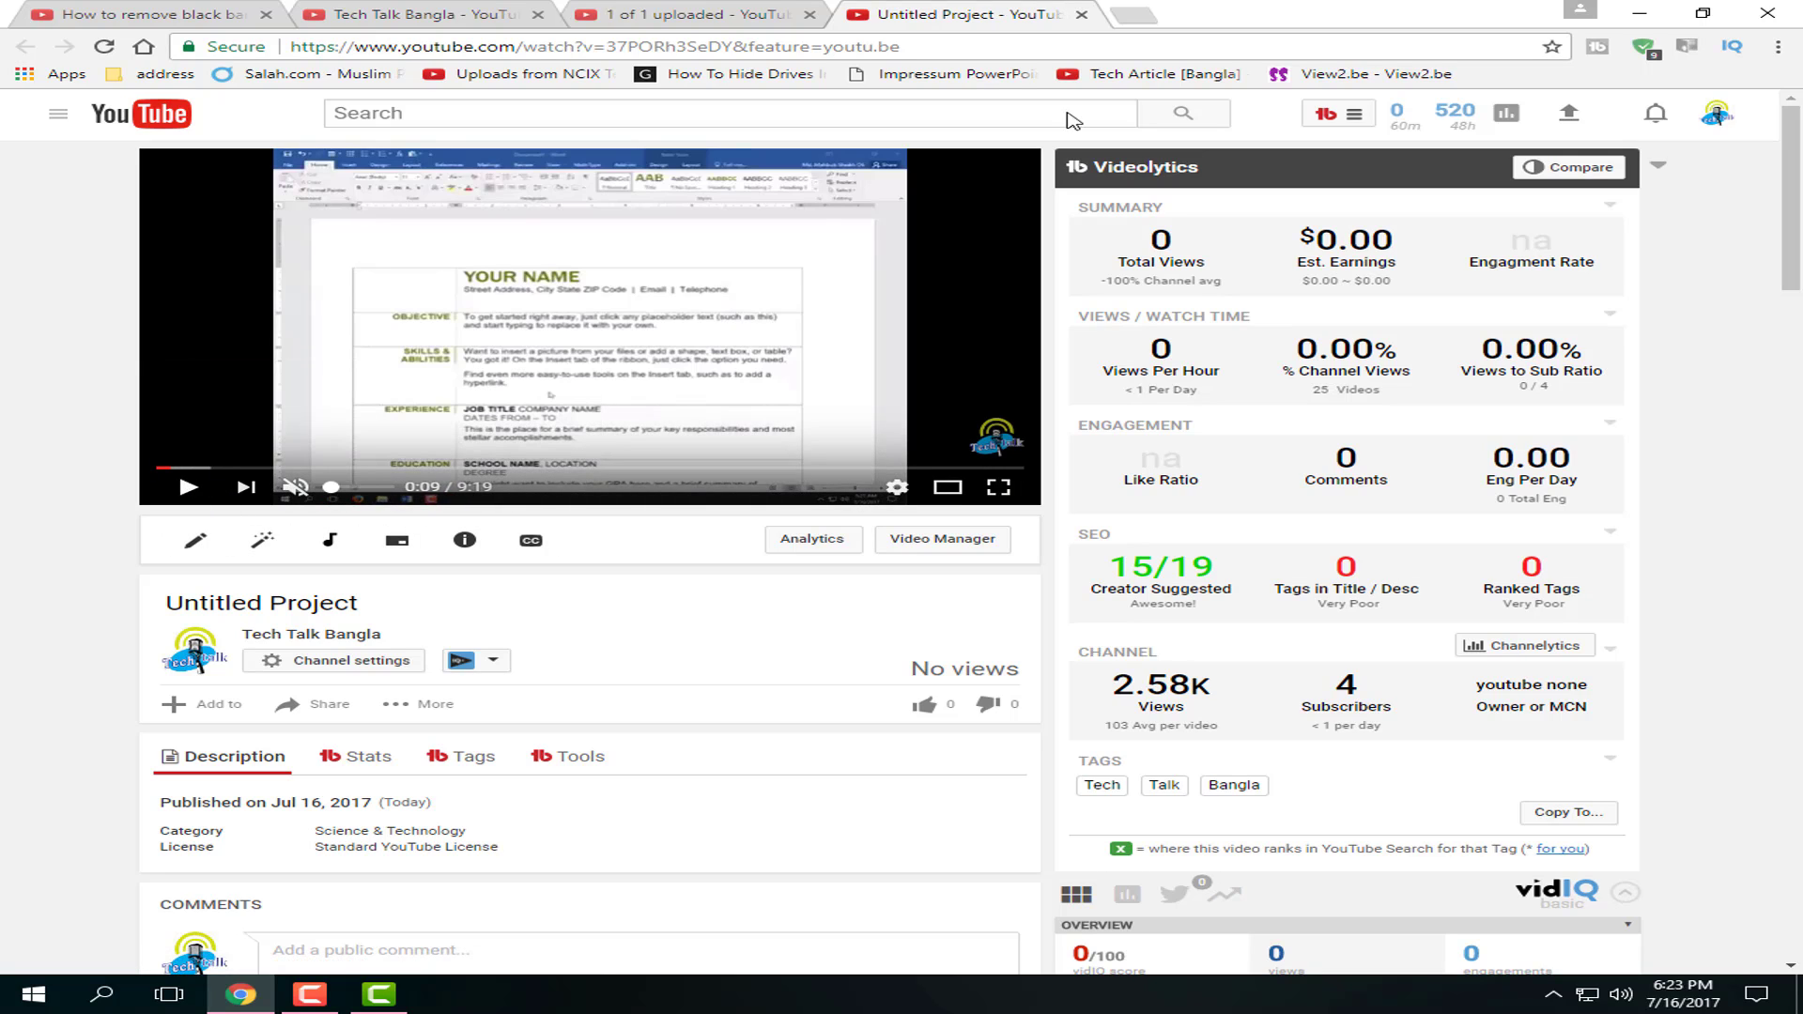
left_click(1082, 16)
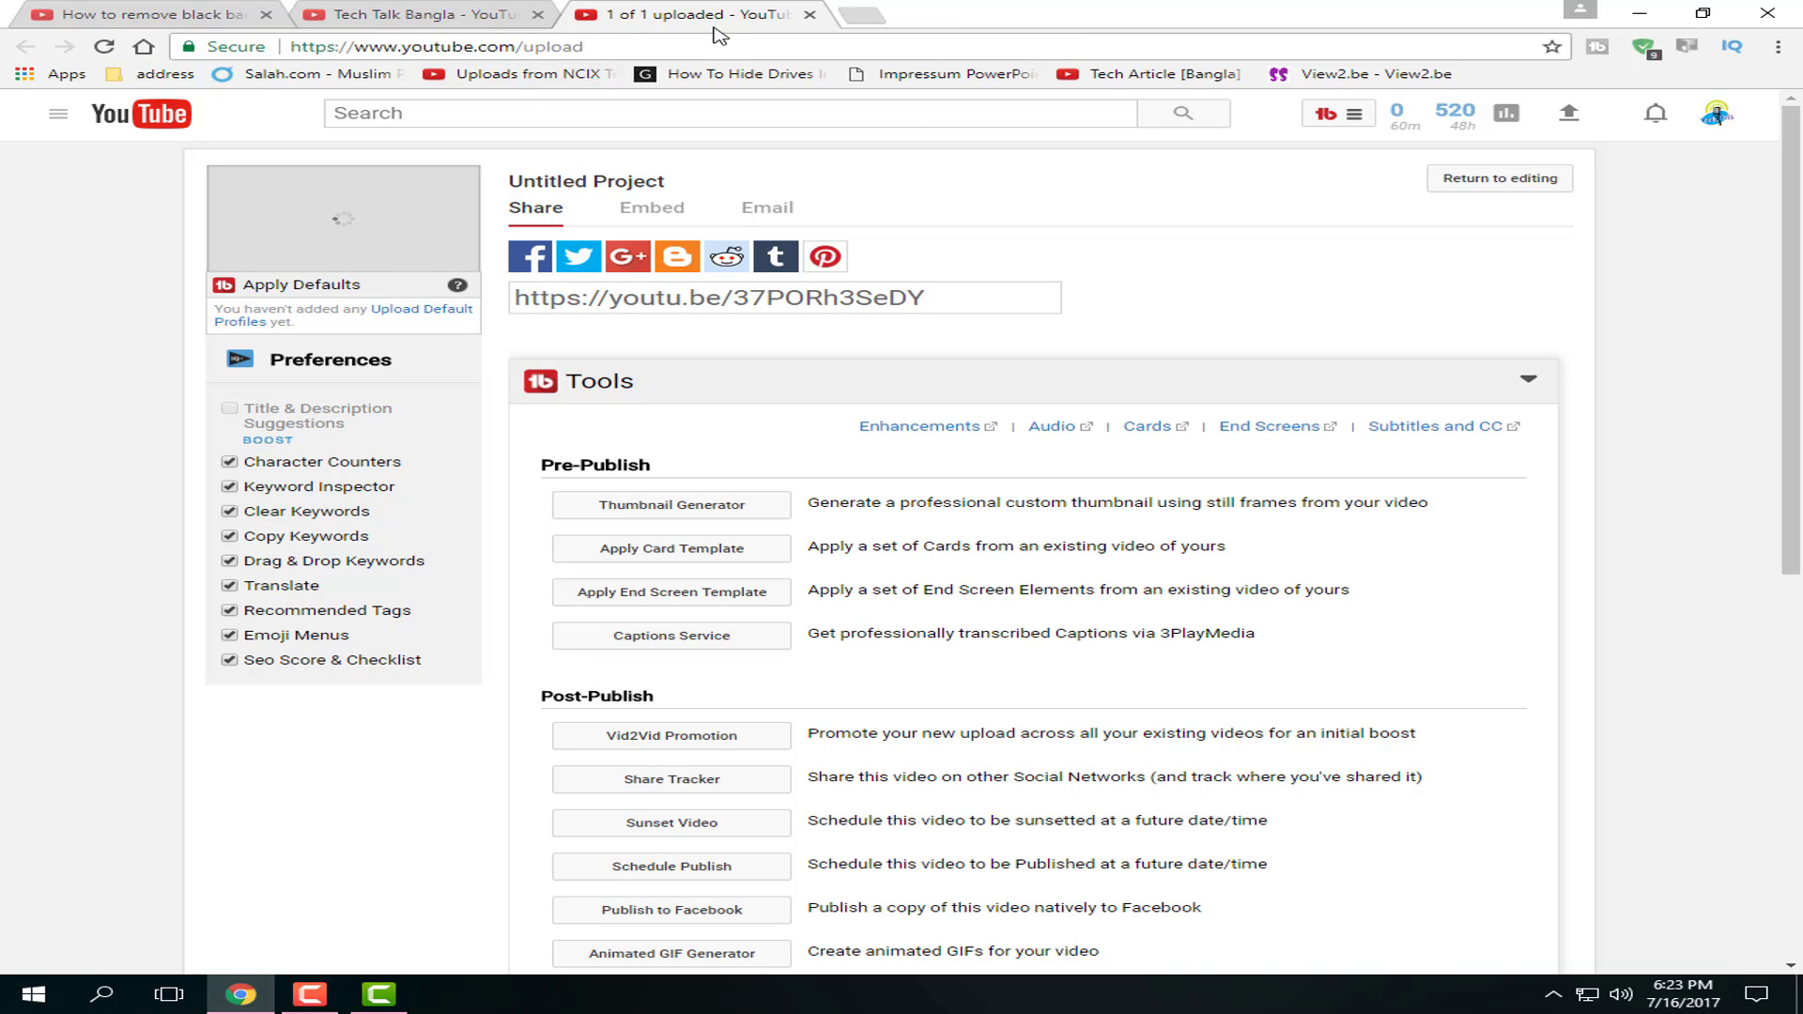
Step: Switch to Camtasia and replace the clips on Tracks 2 and 3 with Rec 07-16-17.trec from the Media Bin, starting at the timeline's beginning
left_click(1639, 13)
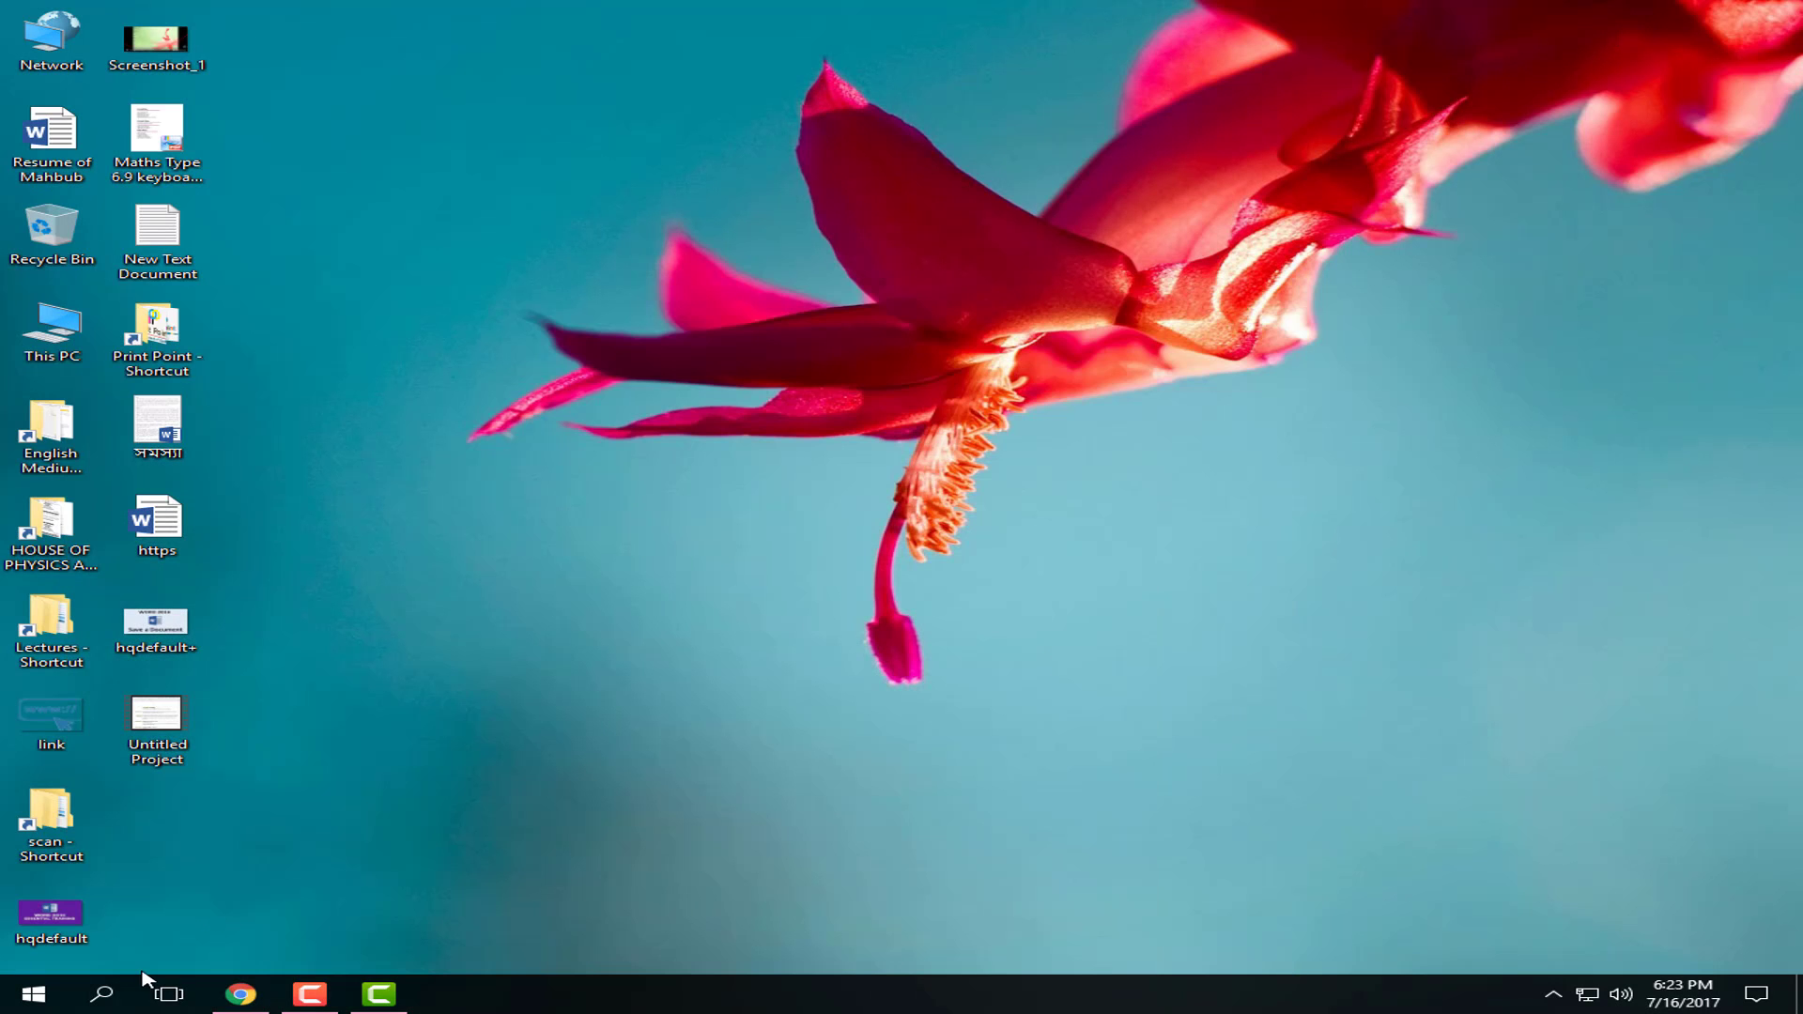
left_click(381, 994)
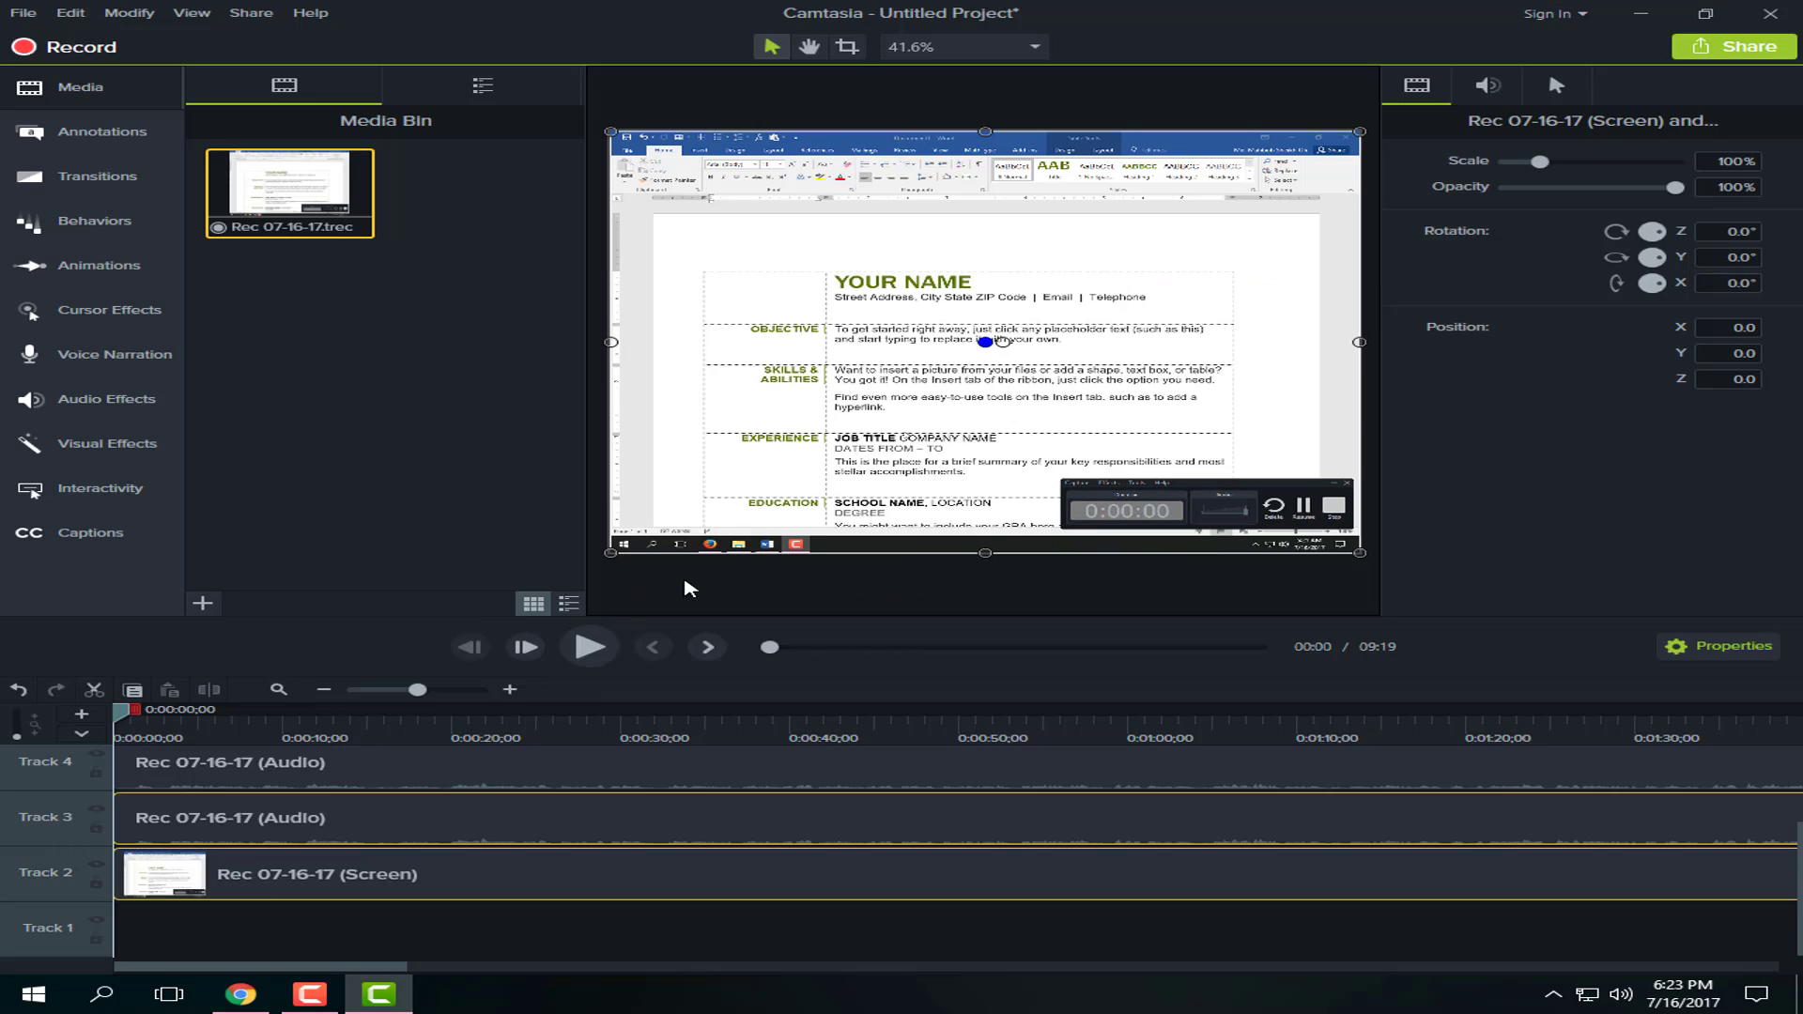
left_click_drag(504, 910, 186, 812)
key("Delete")
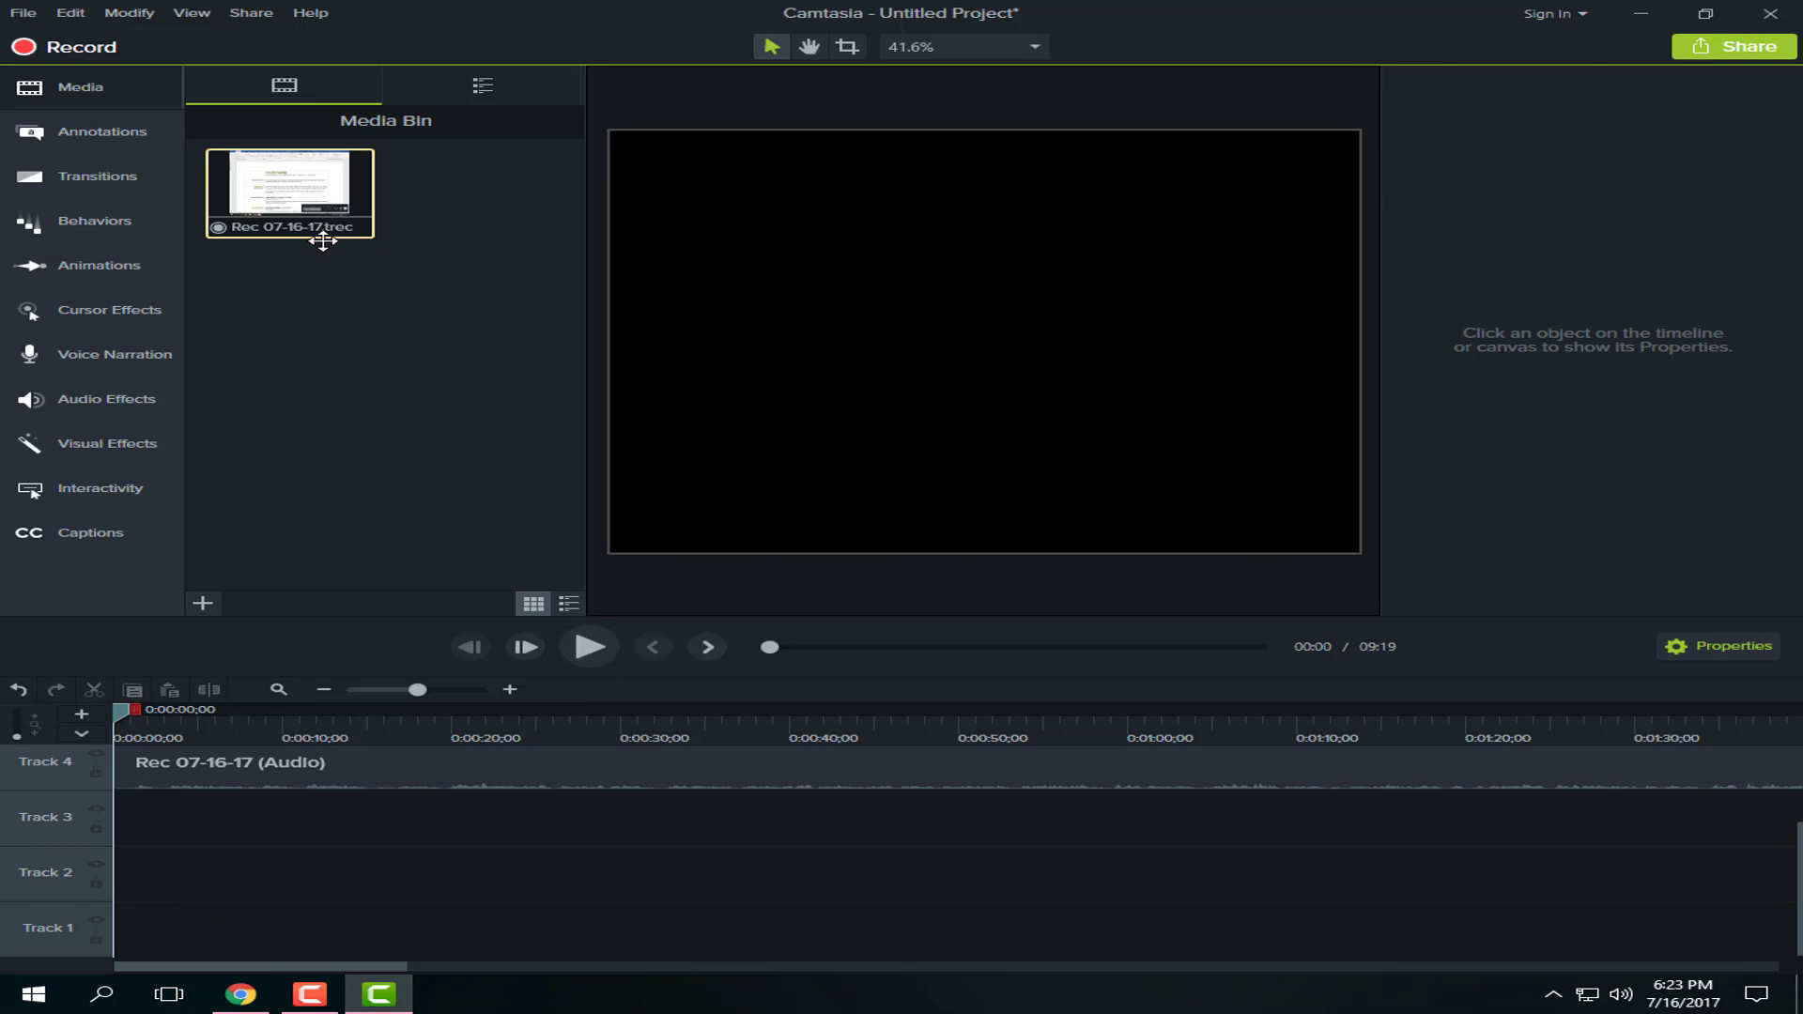
left_click_drag(322, 241, 110, 836)
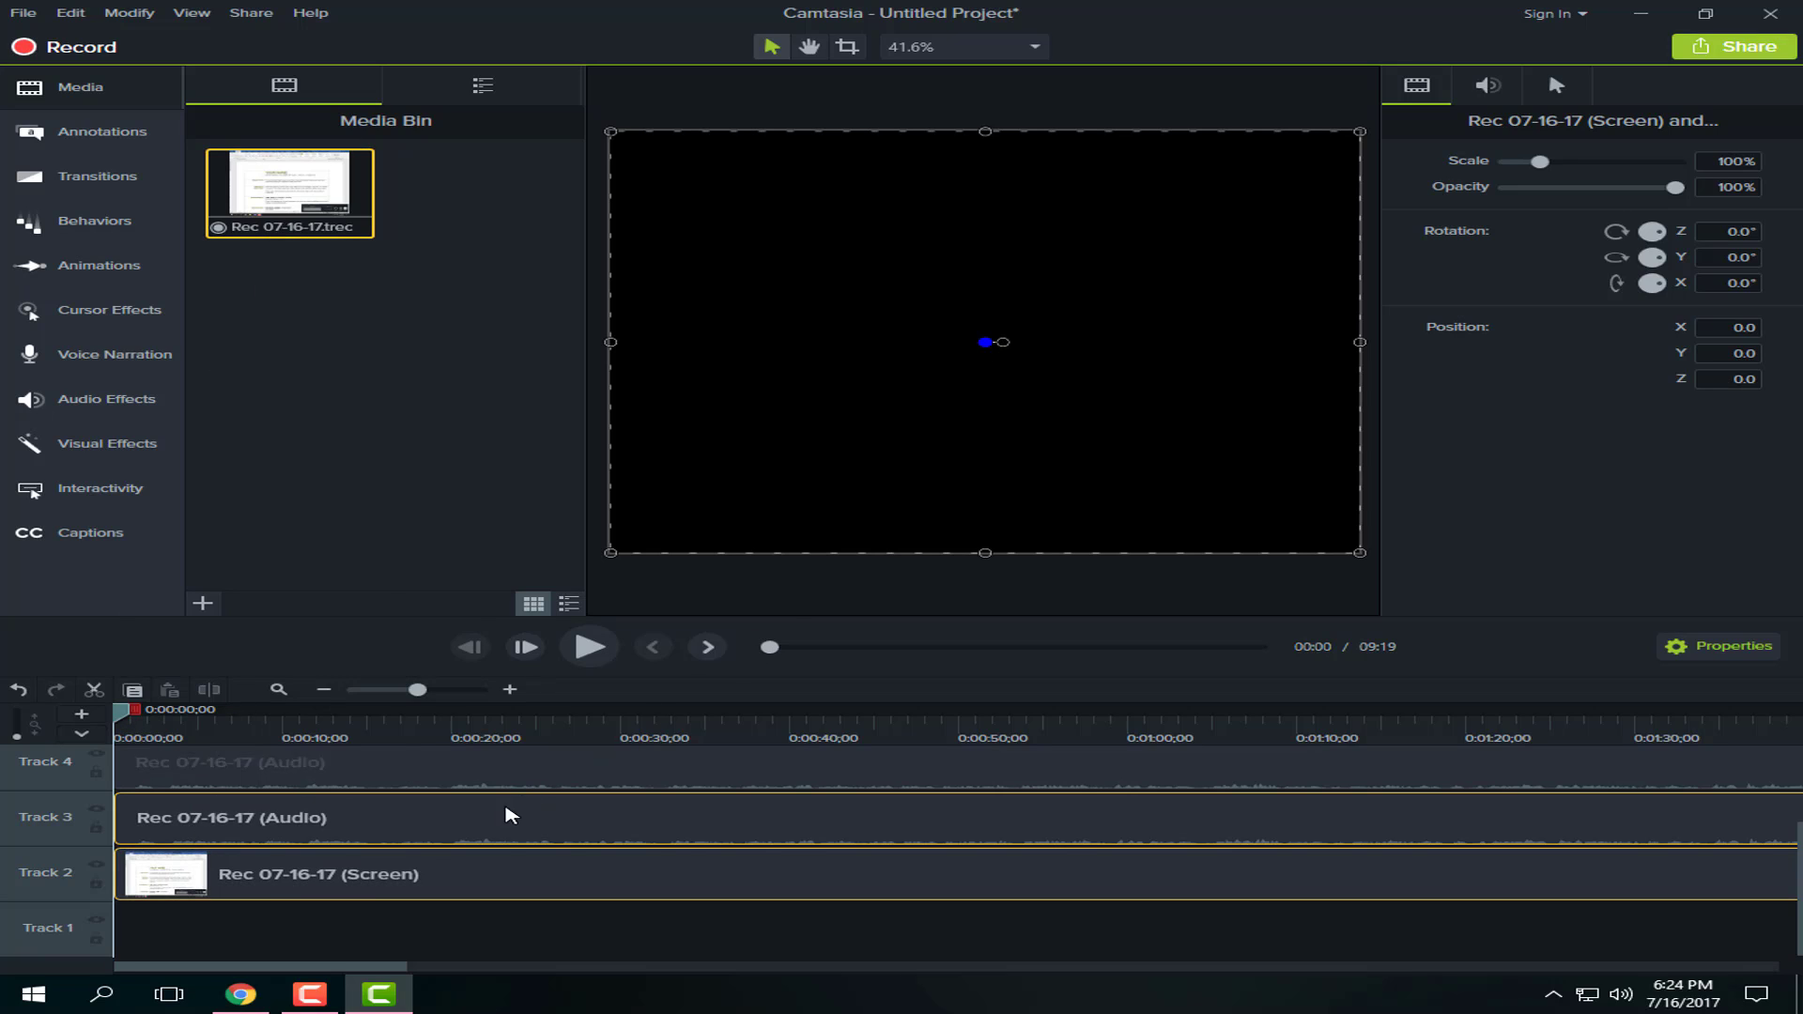
left_click(393, 517)
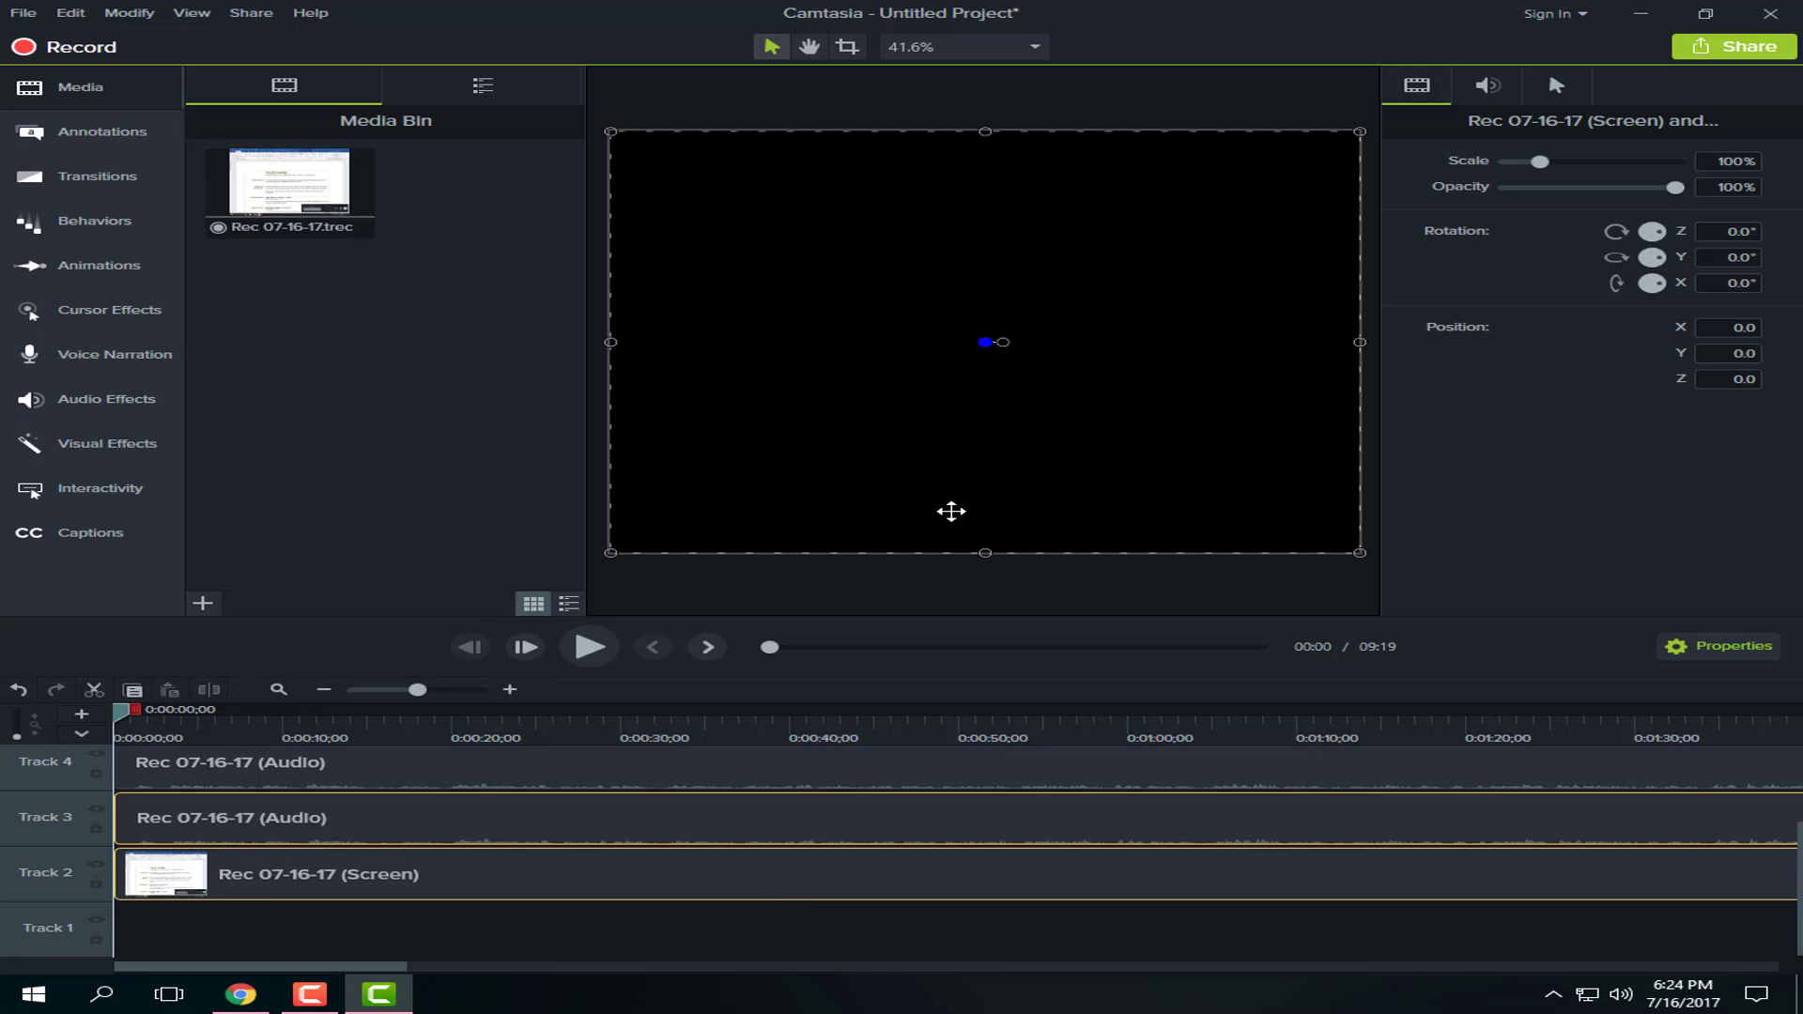
Step: Set the project's canvas dimensions to 1080p HD (1920x1080) and apply them
right_click(895, 398)
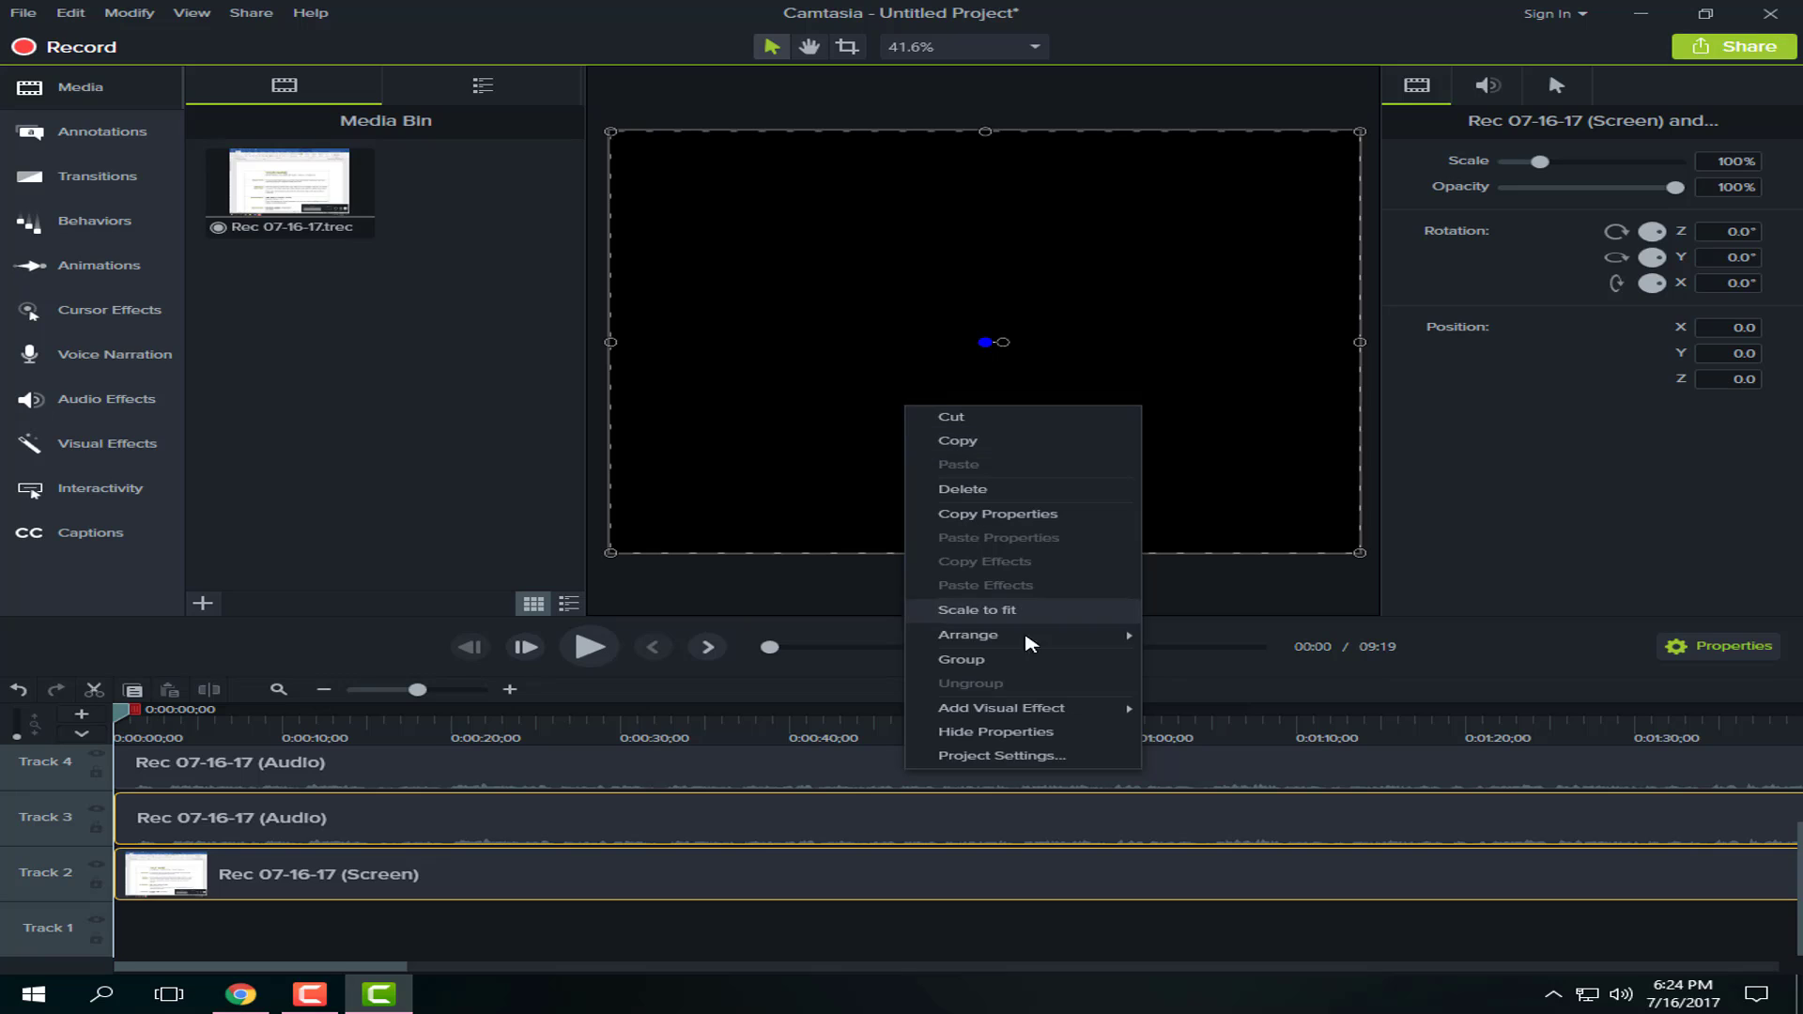
right_click(764, 419)
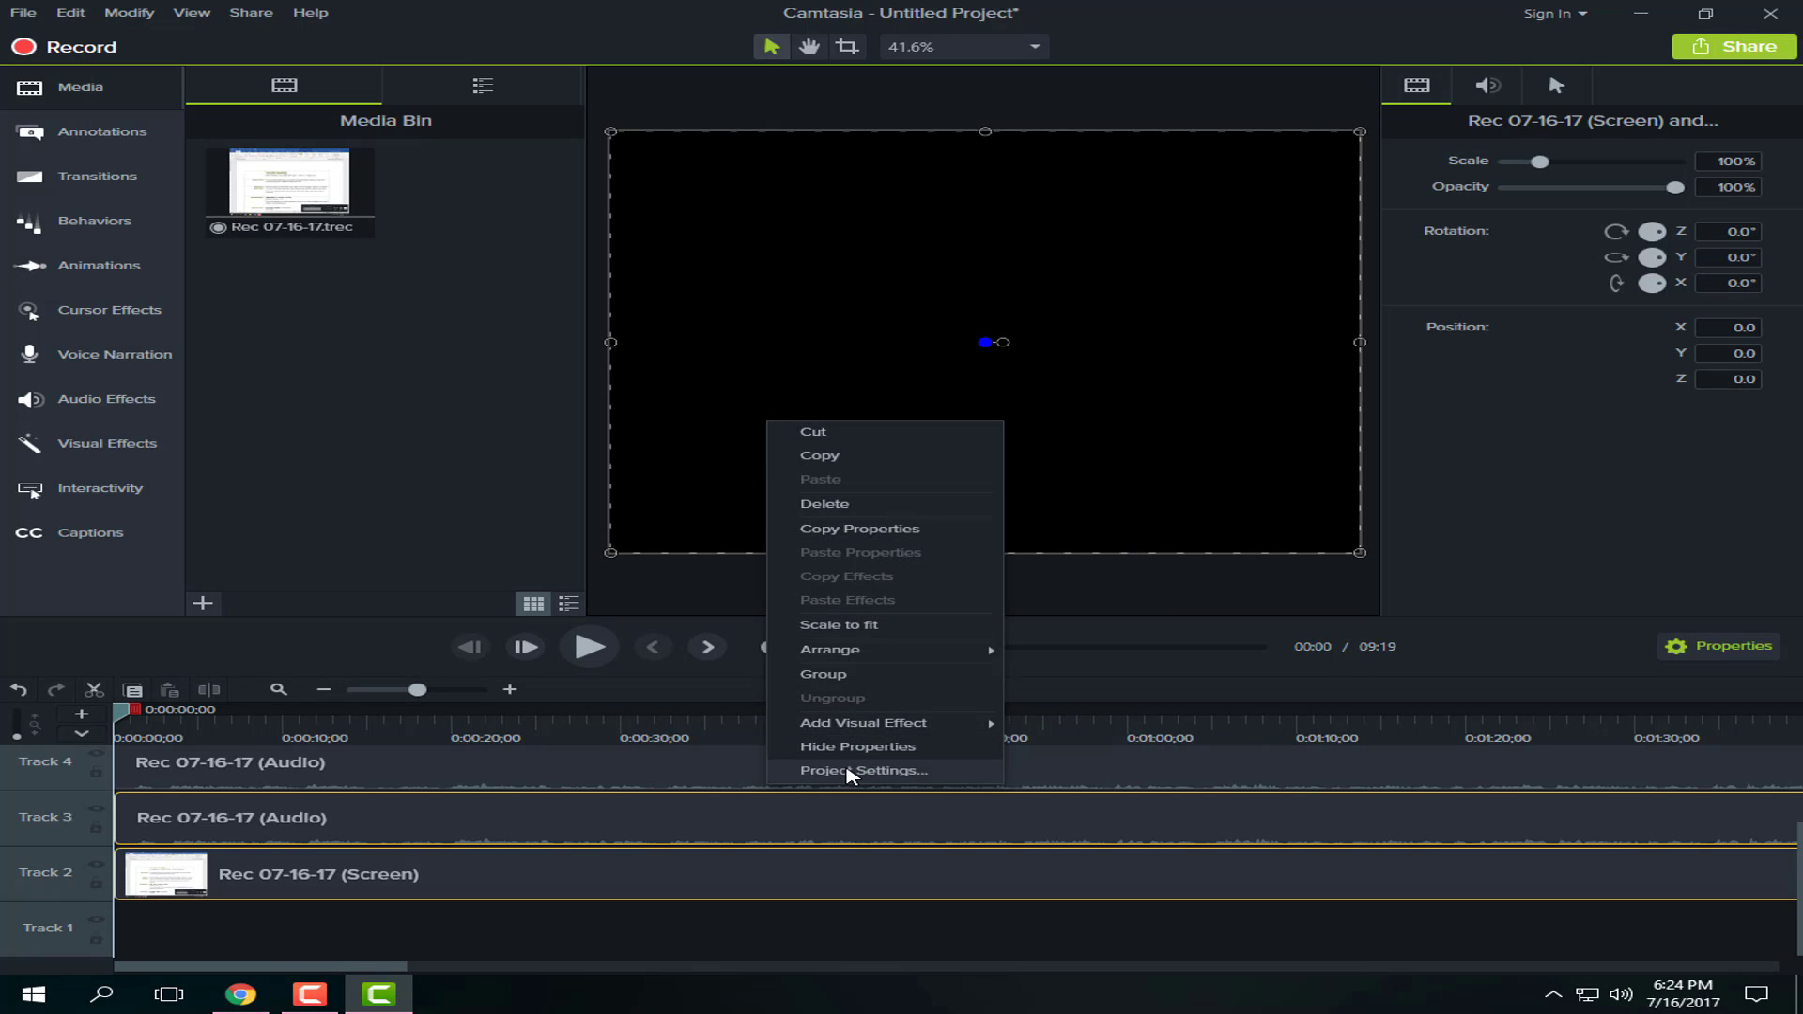
left_click(848, 771)
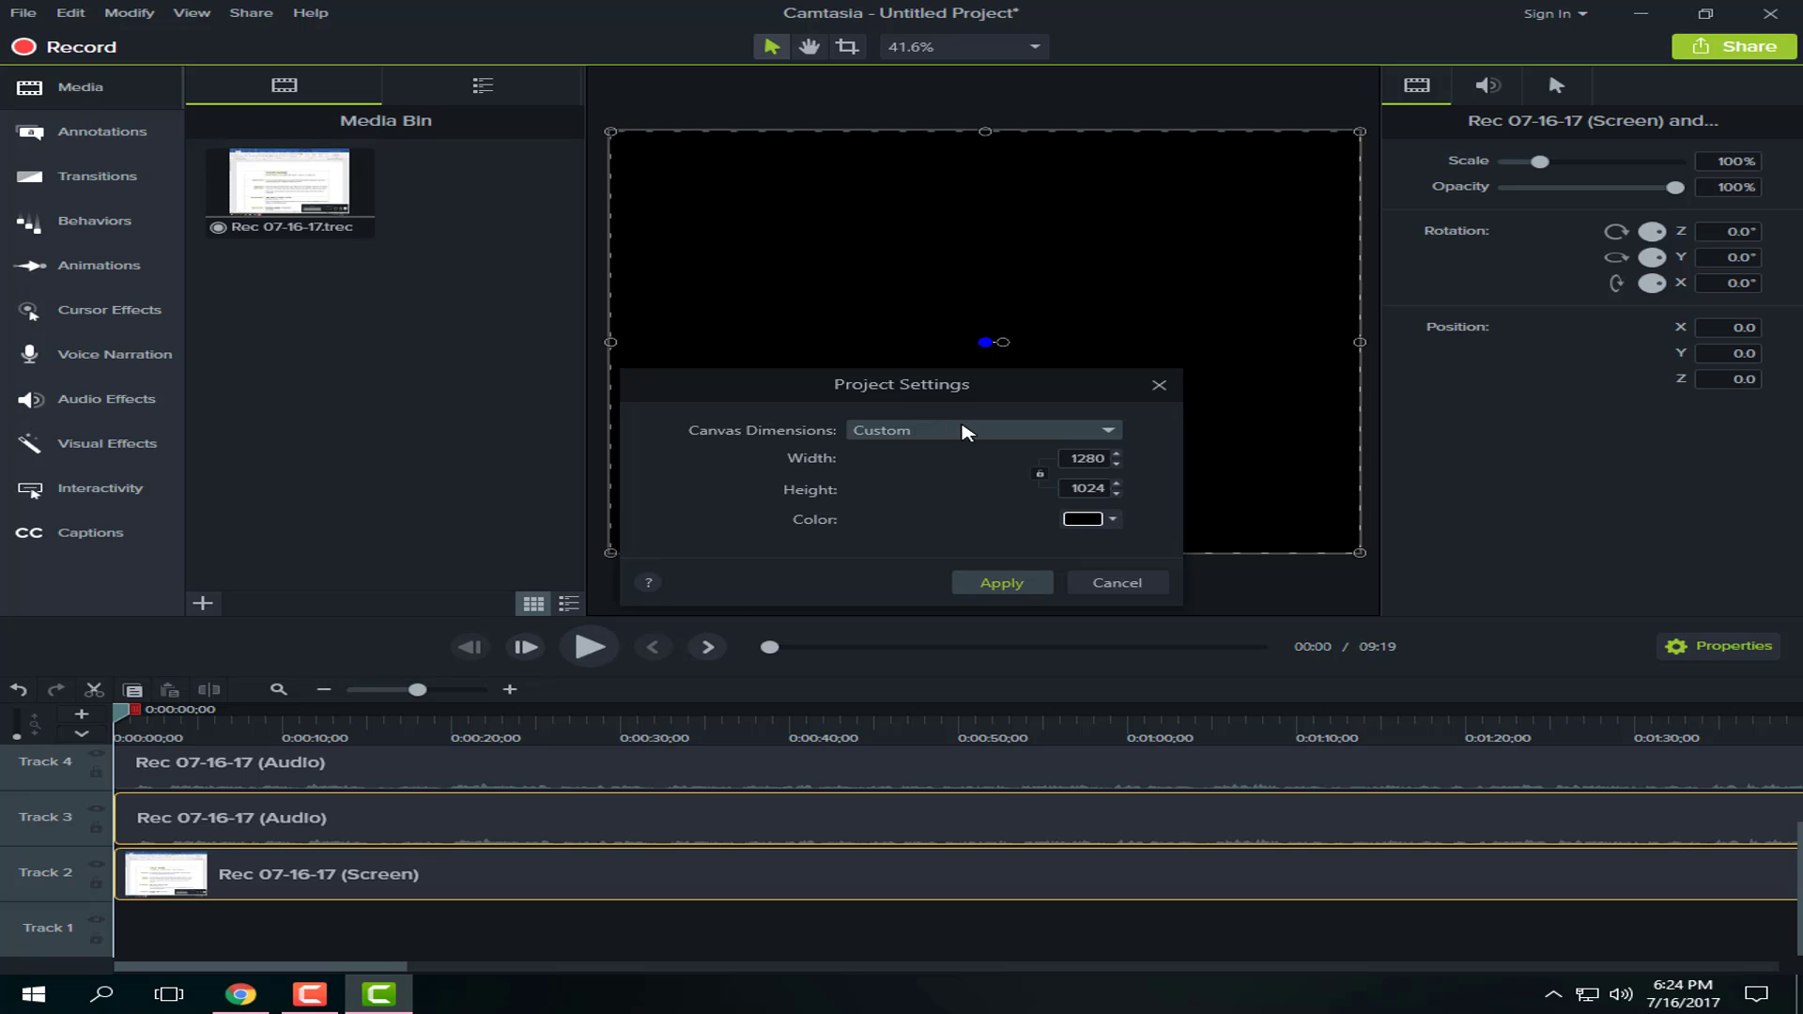
left_click(970, 433)
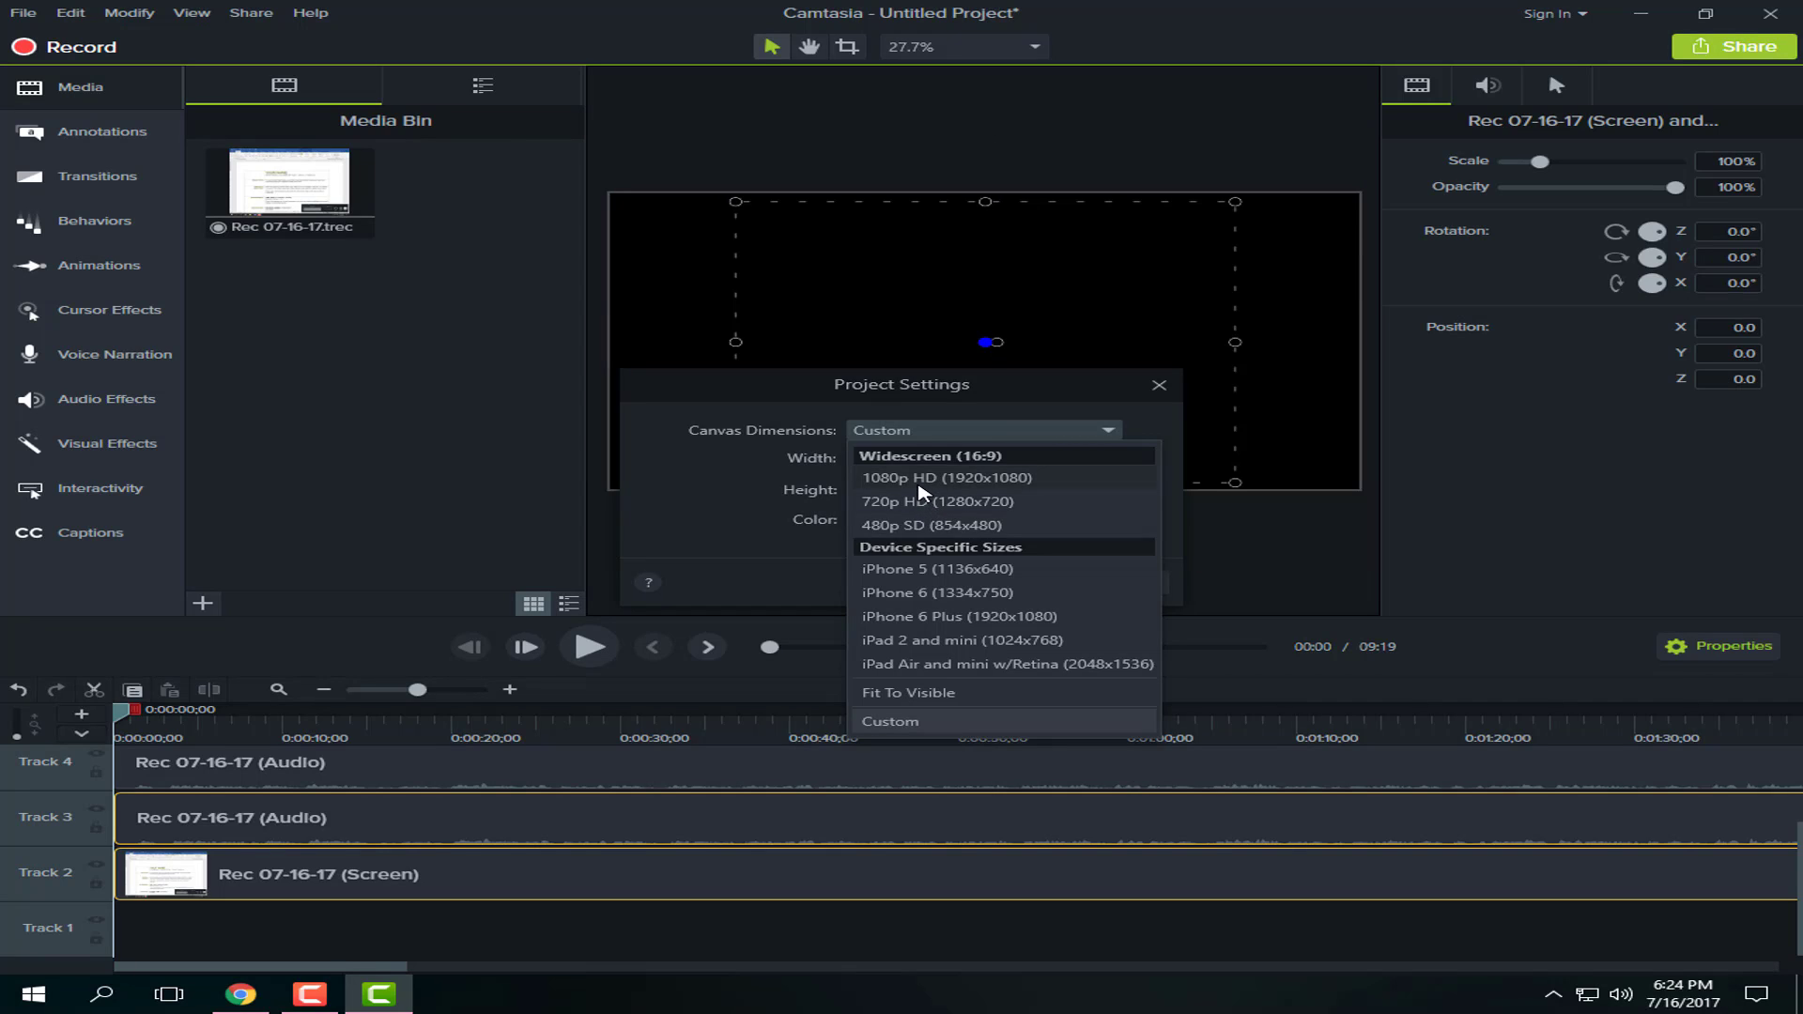
left_click(923, 479)
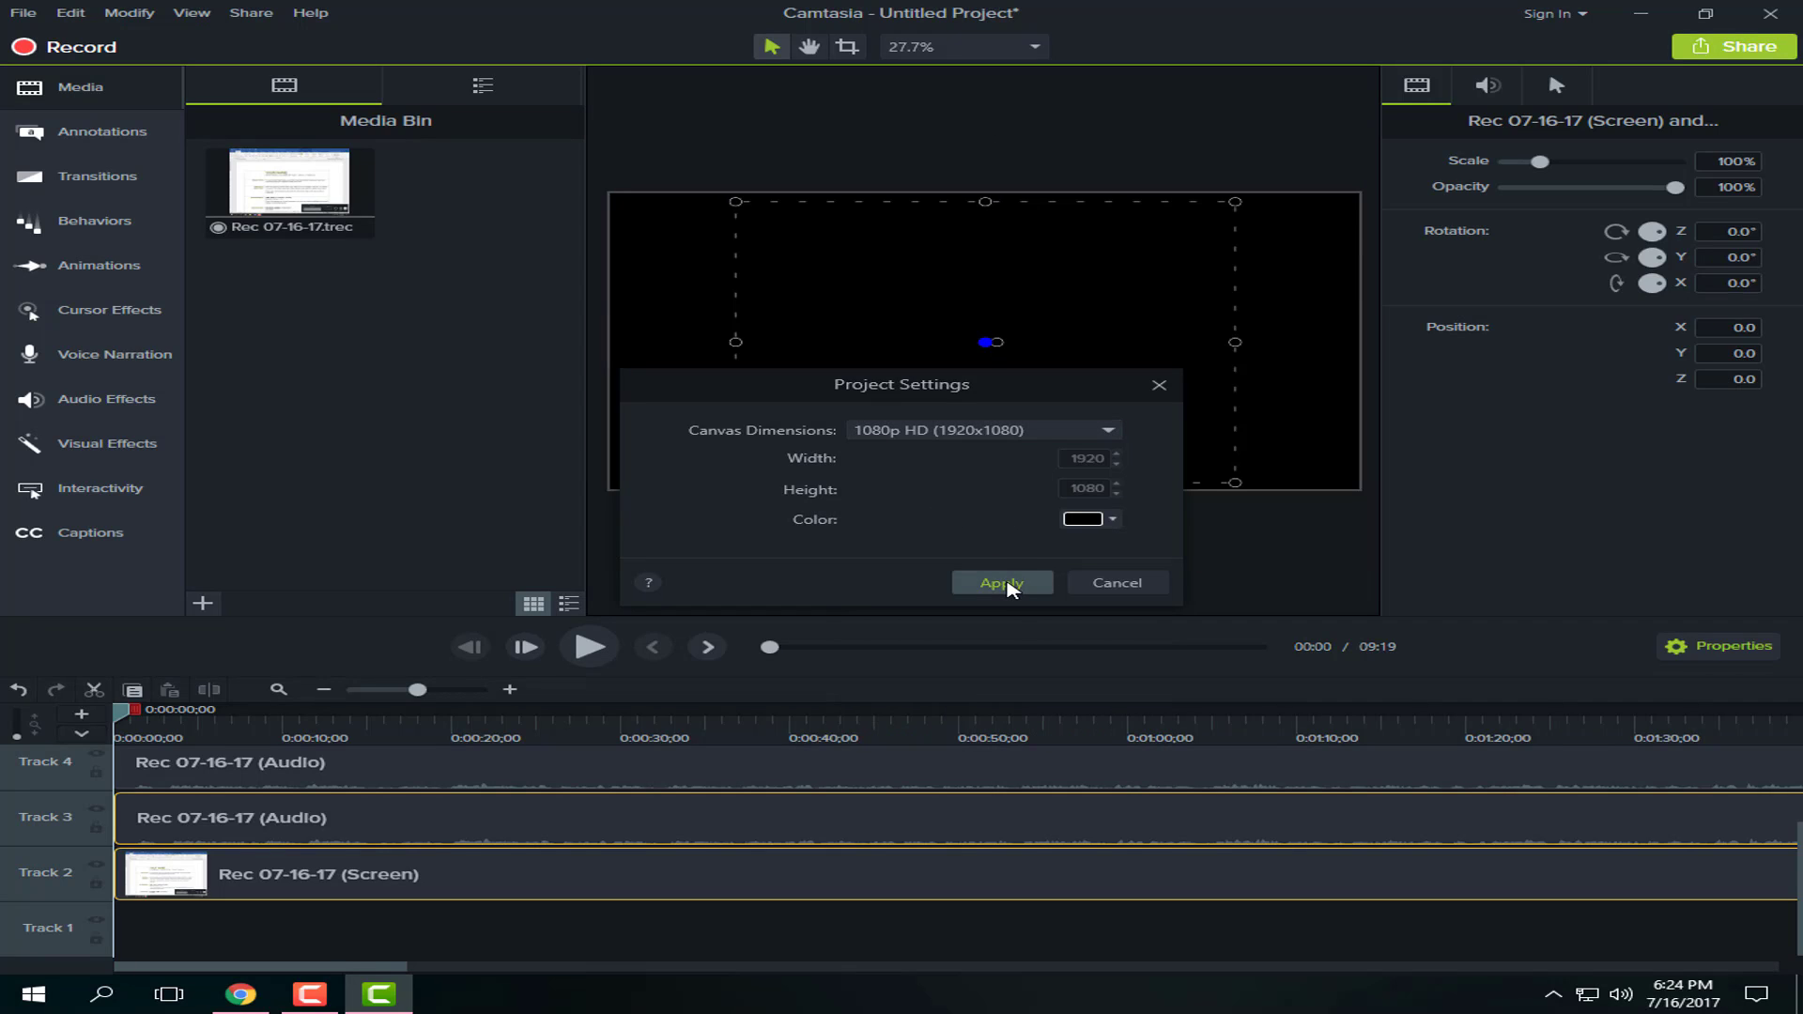
left_click(1009, 586)
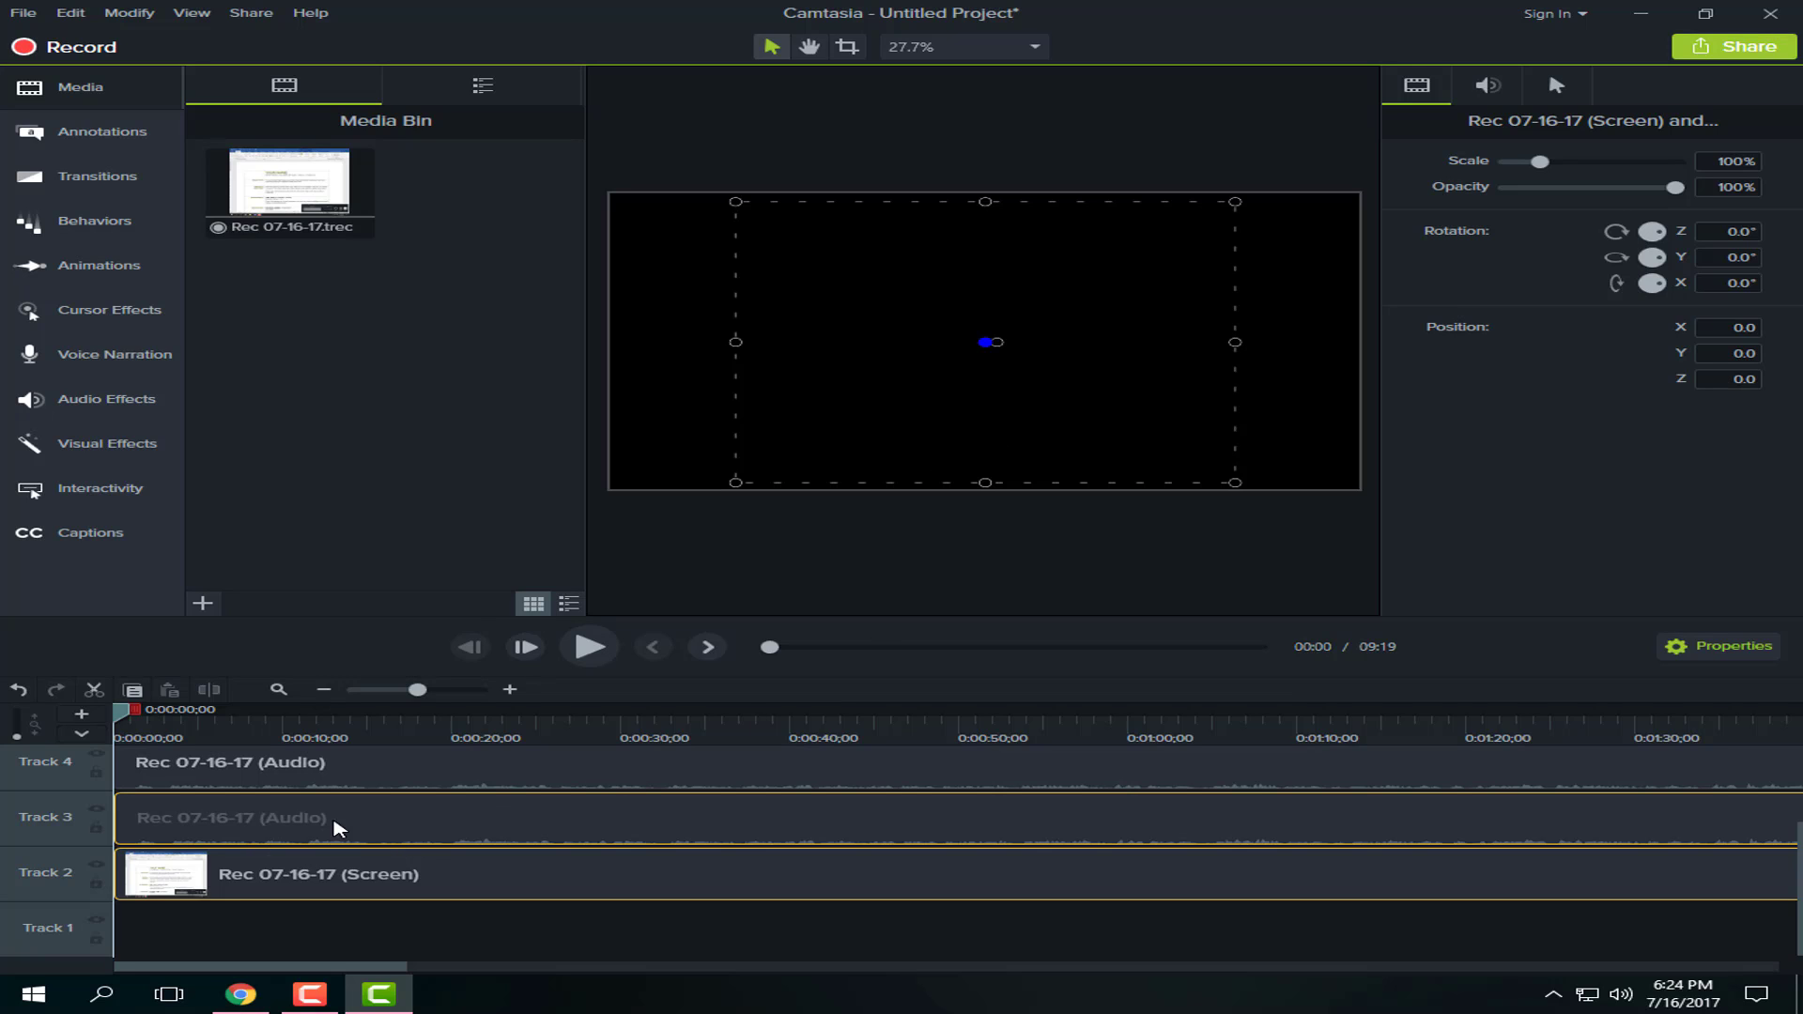
Step: Stretch the screen recording on the canvas out to all four edges so it fills the whole frame, at 150% scale
left_click(568, 662)
left_click(573, 657)
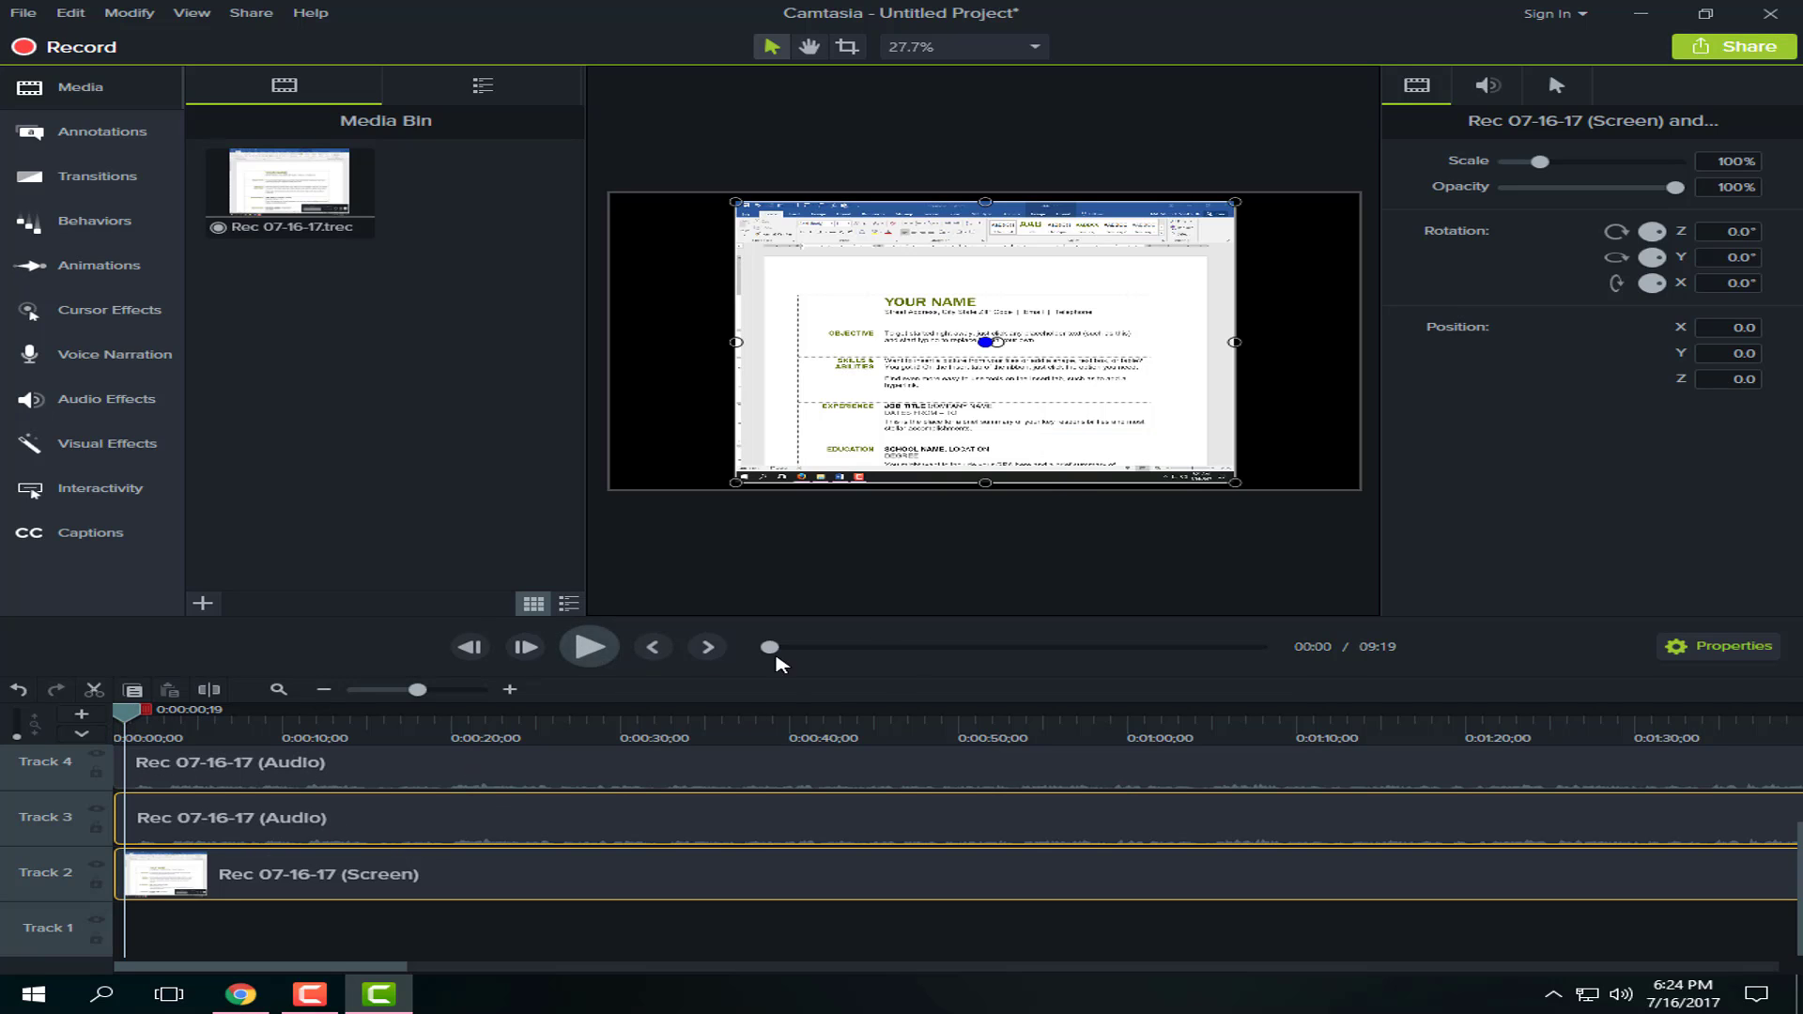
left_click(1047, 400)
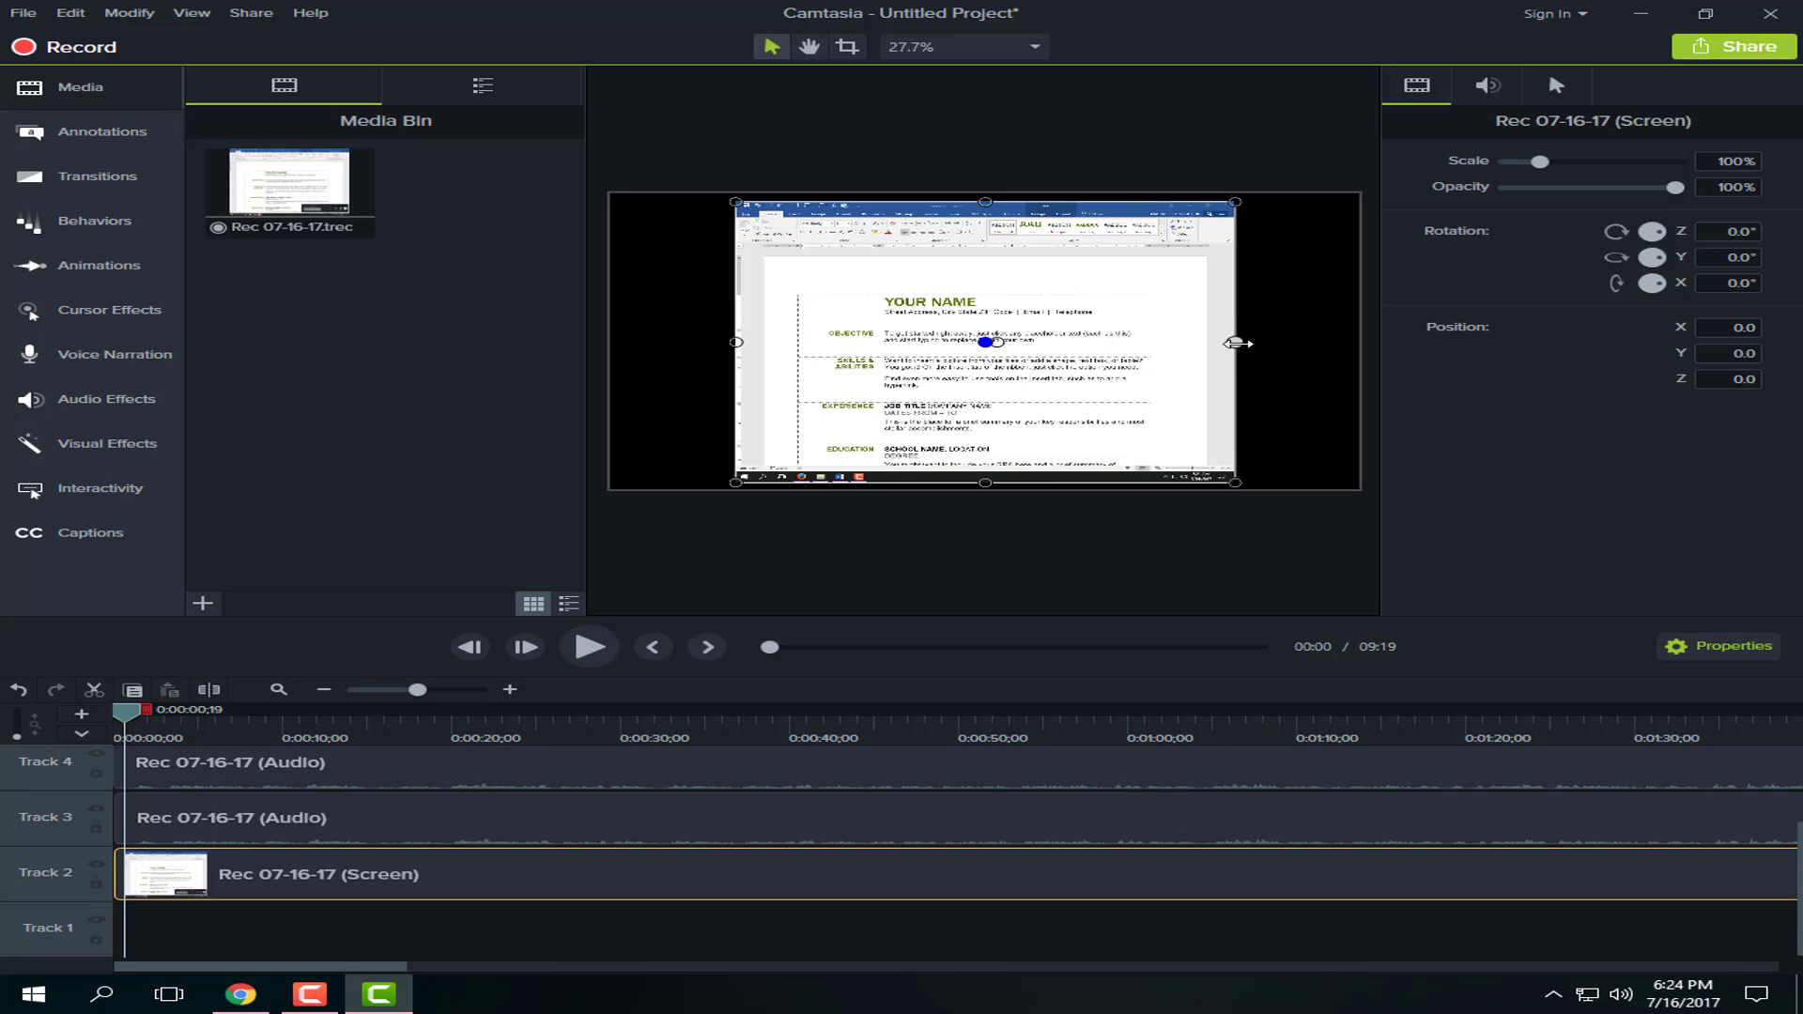
left_click_drag(1237, 342, 1349, 348)
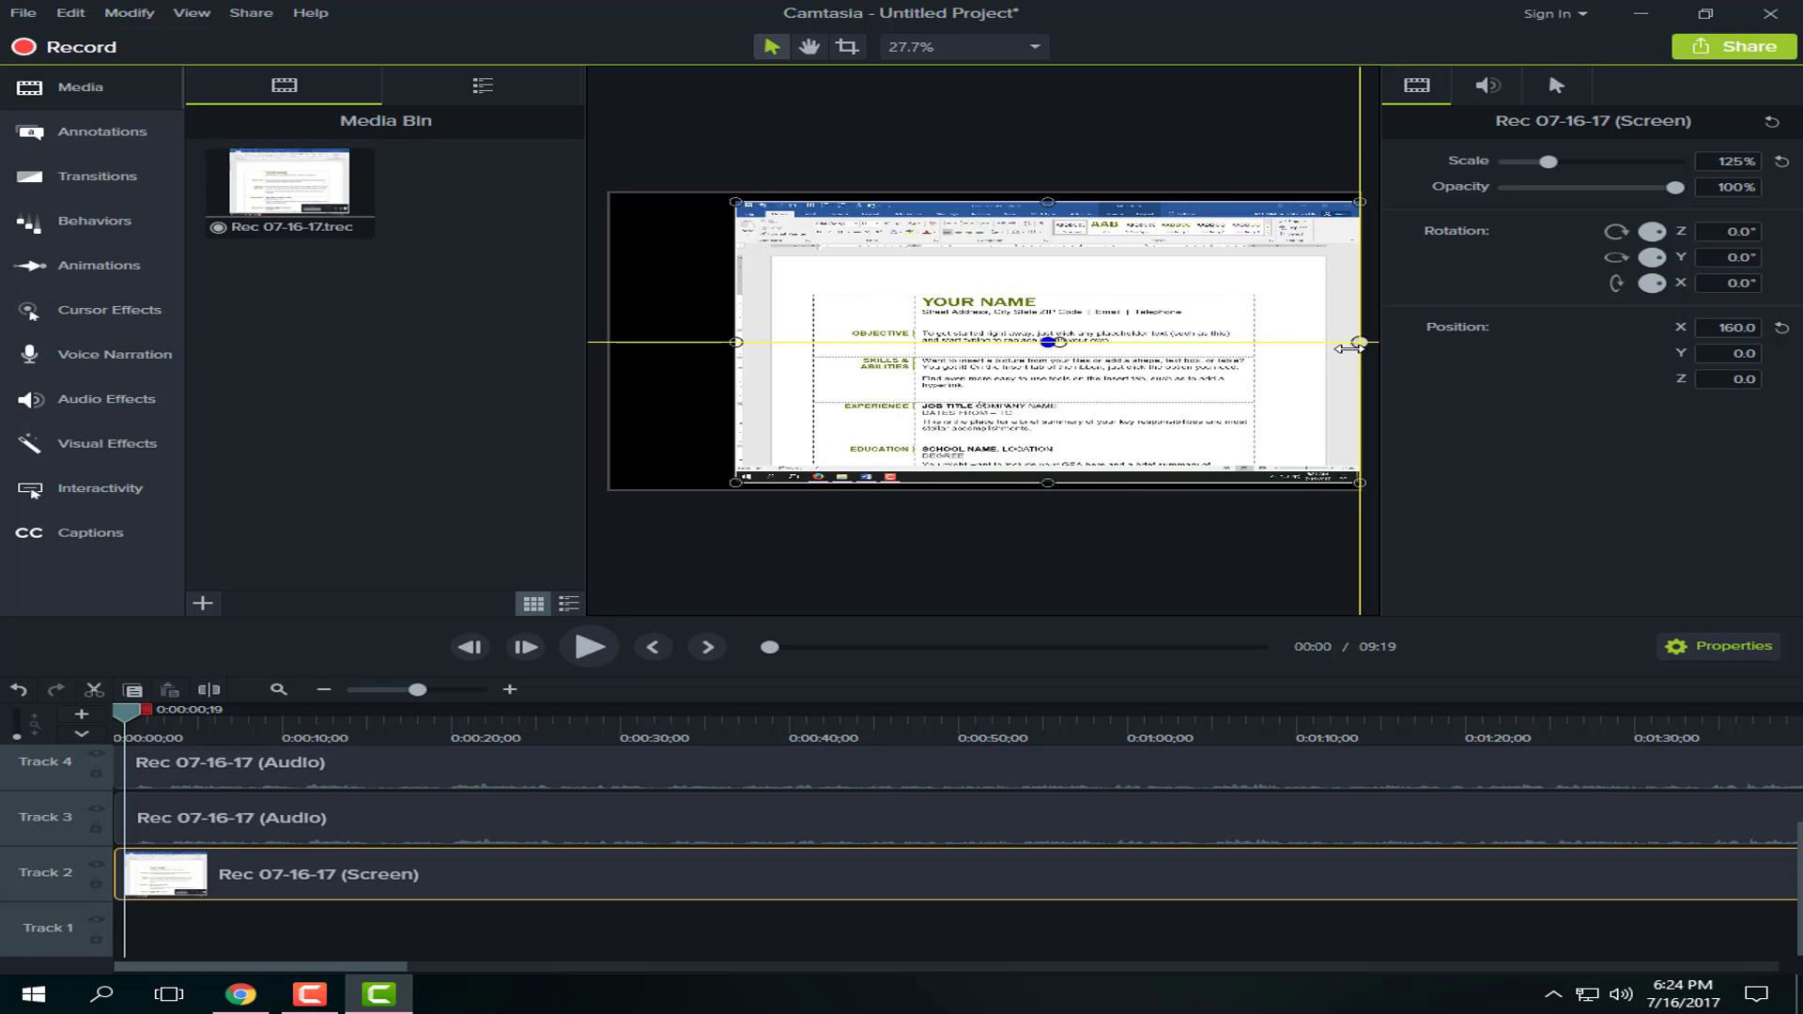
left_click_drag(1350, 348, 1349, 348)
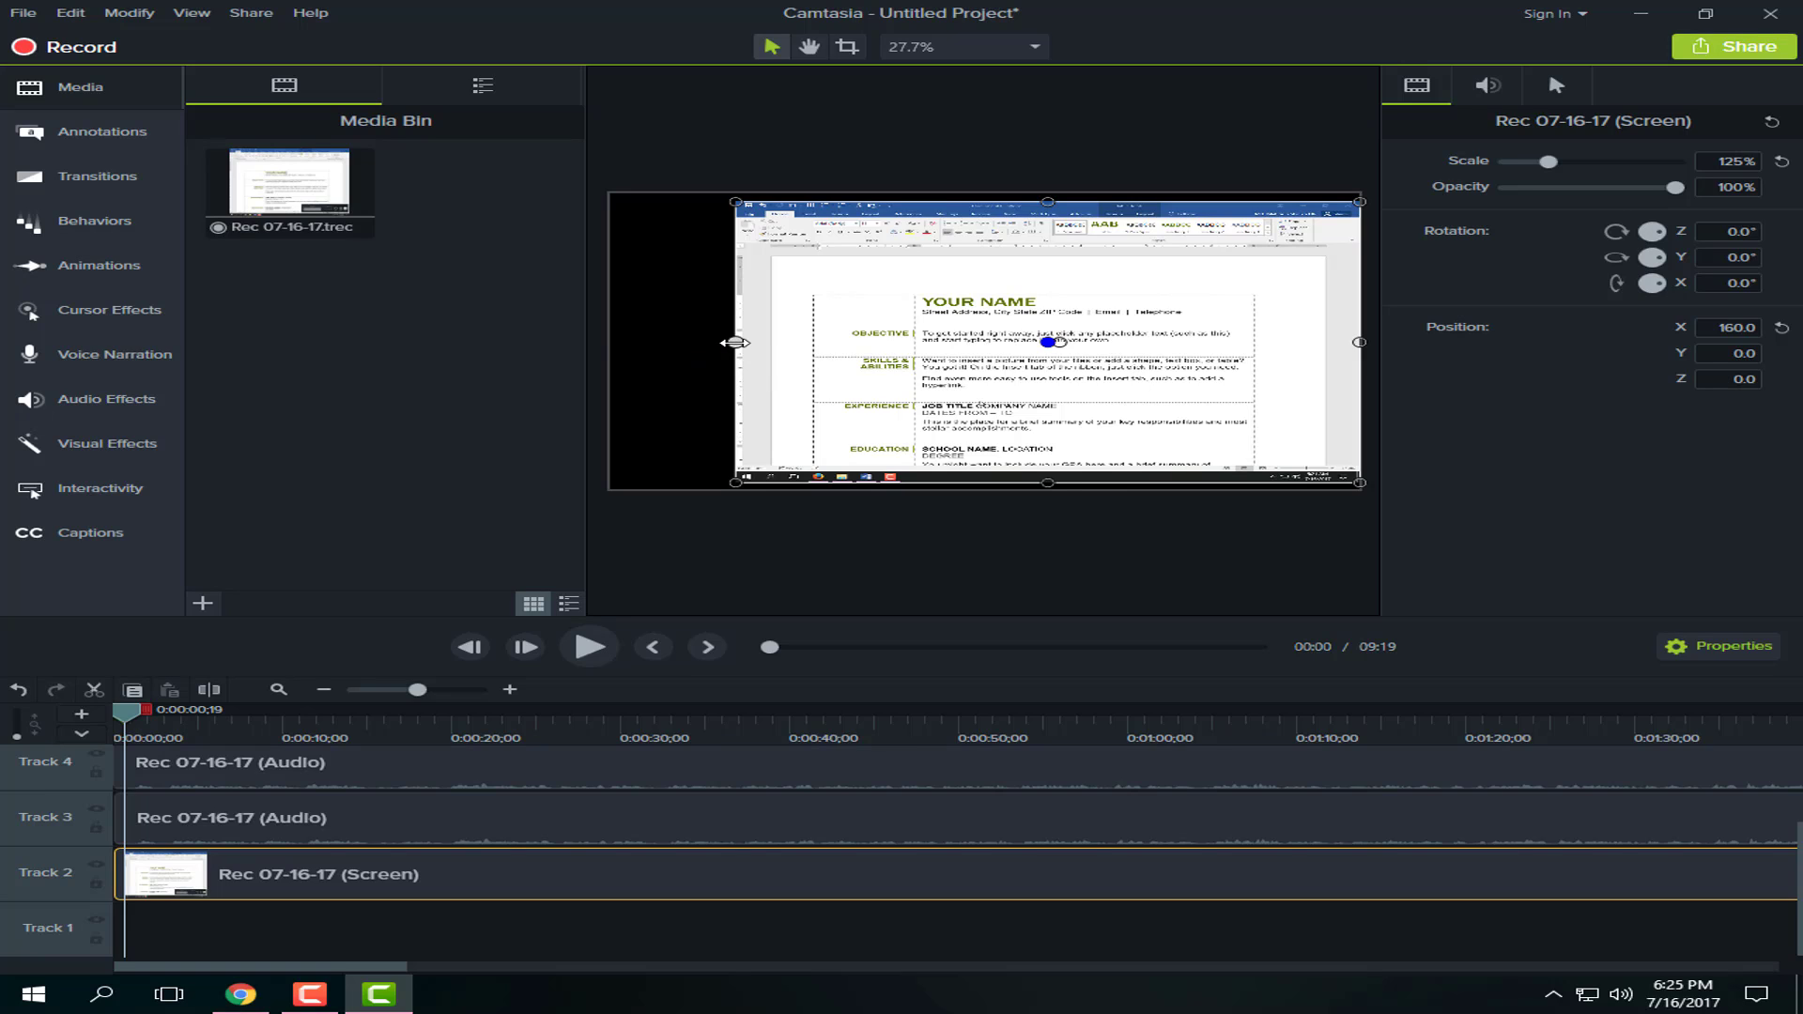
left_click_drag(734, 342, 617, 342)
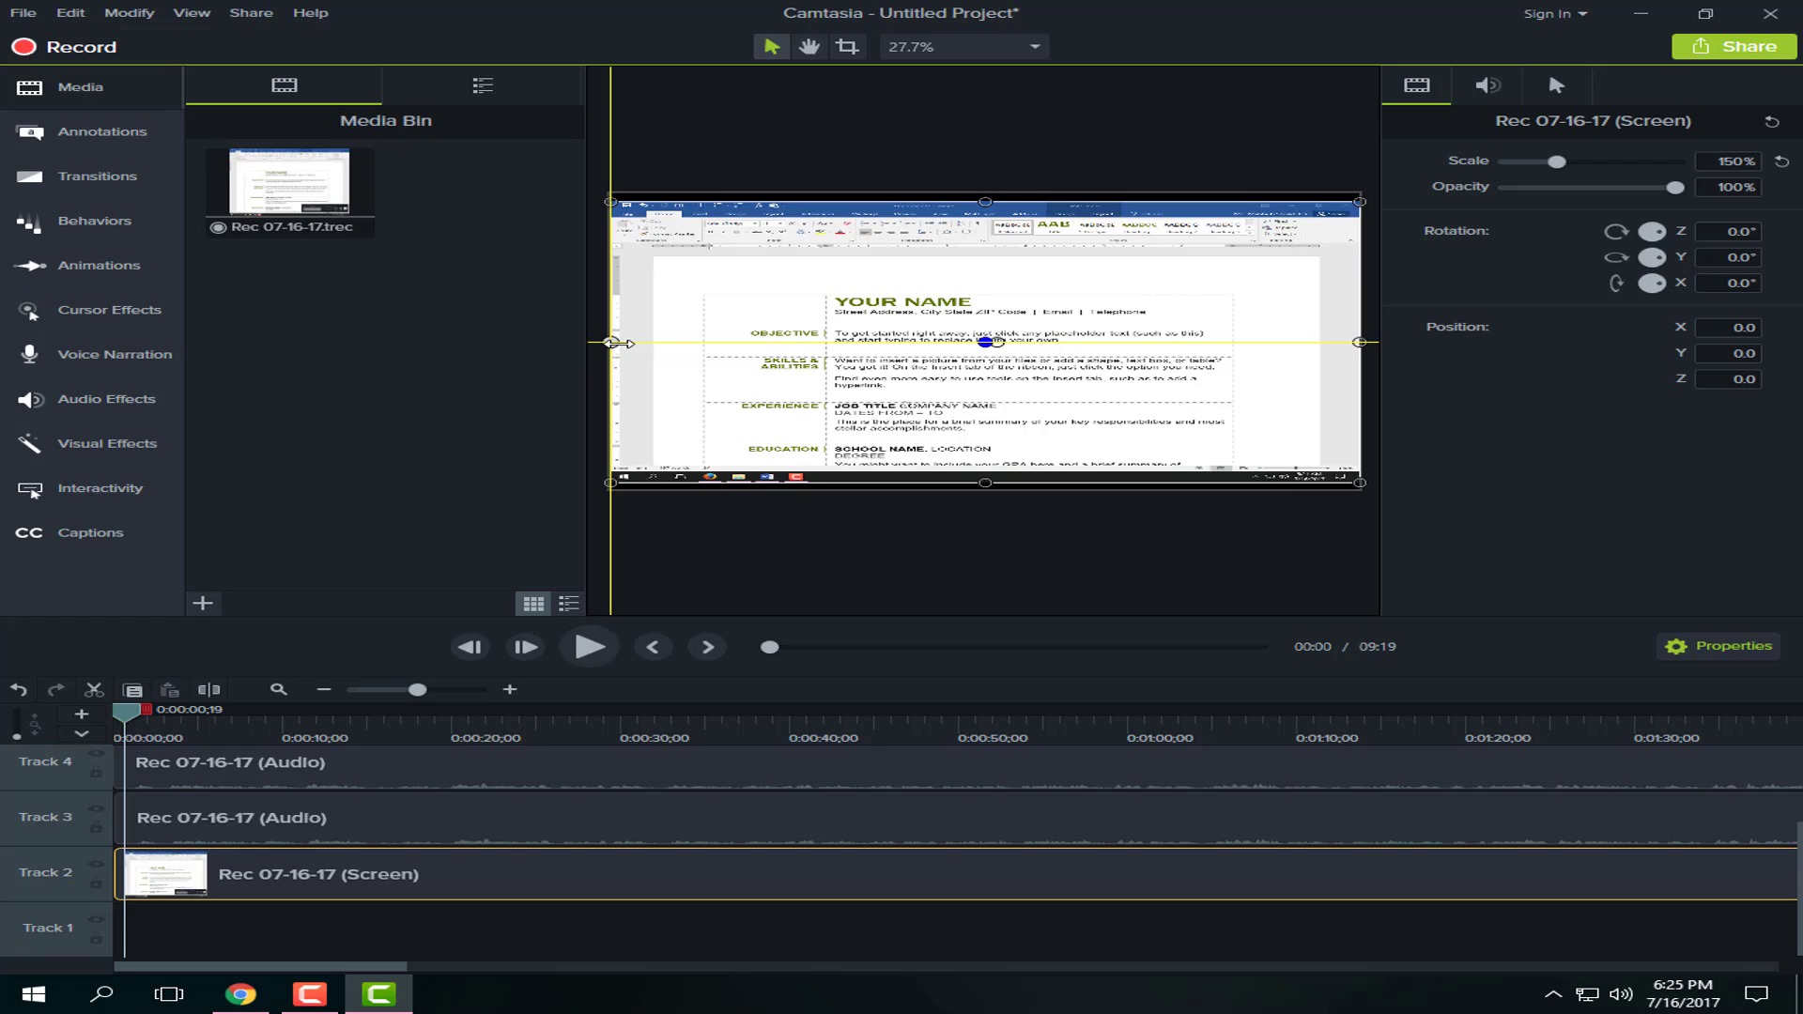
left_click_drag(617, 343, 615, 342)
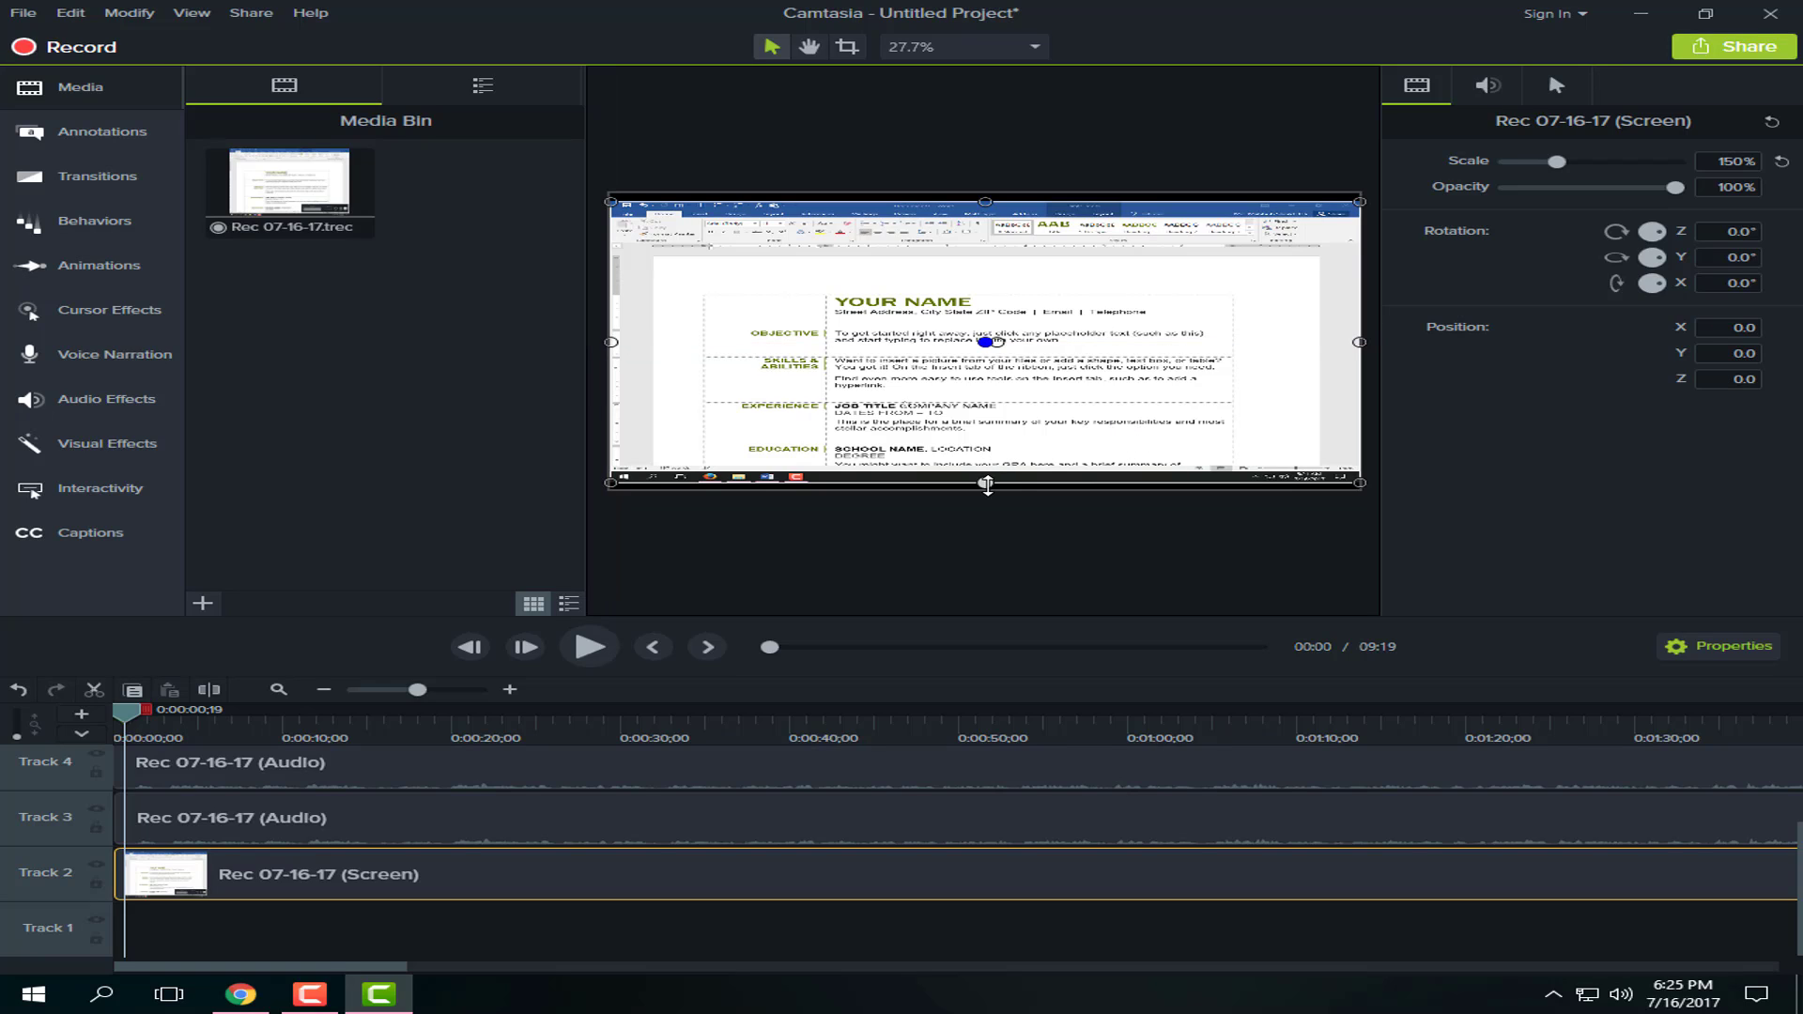
left_click_drag(986, 483, 986, 490)
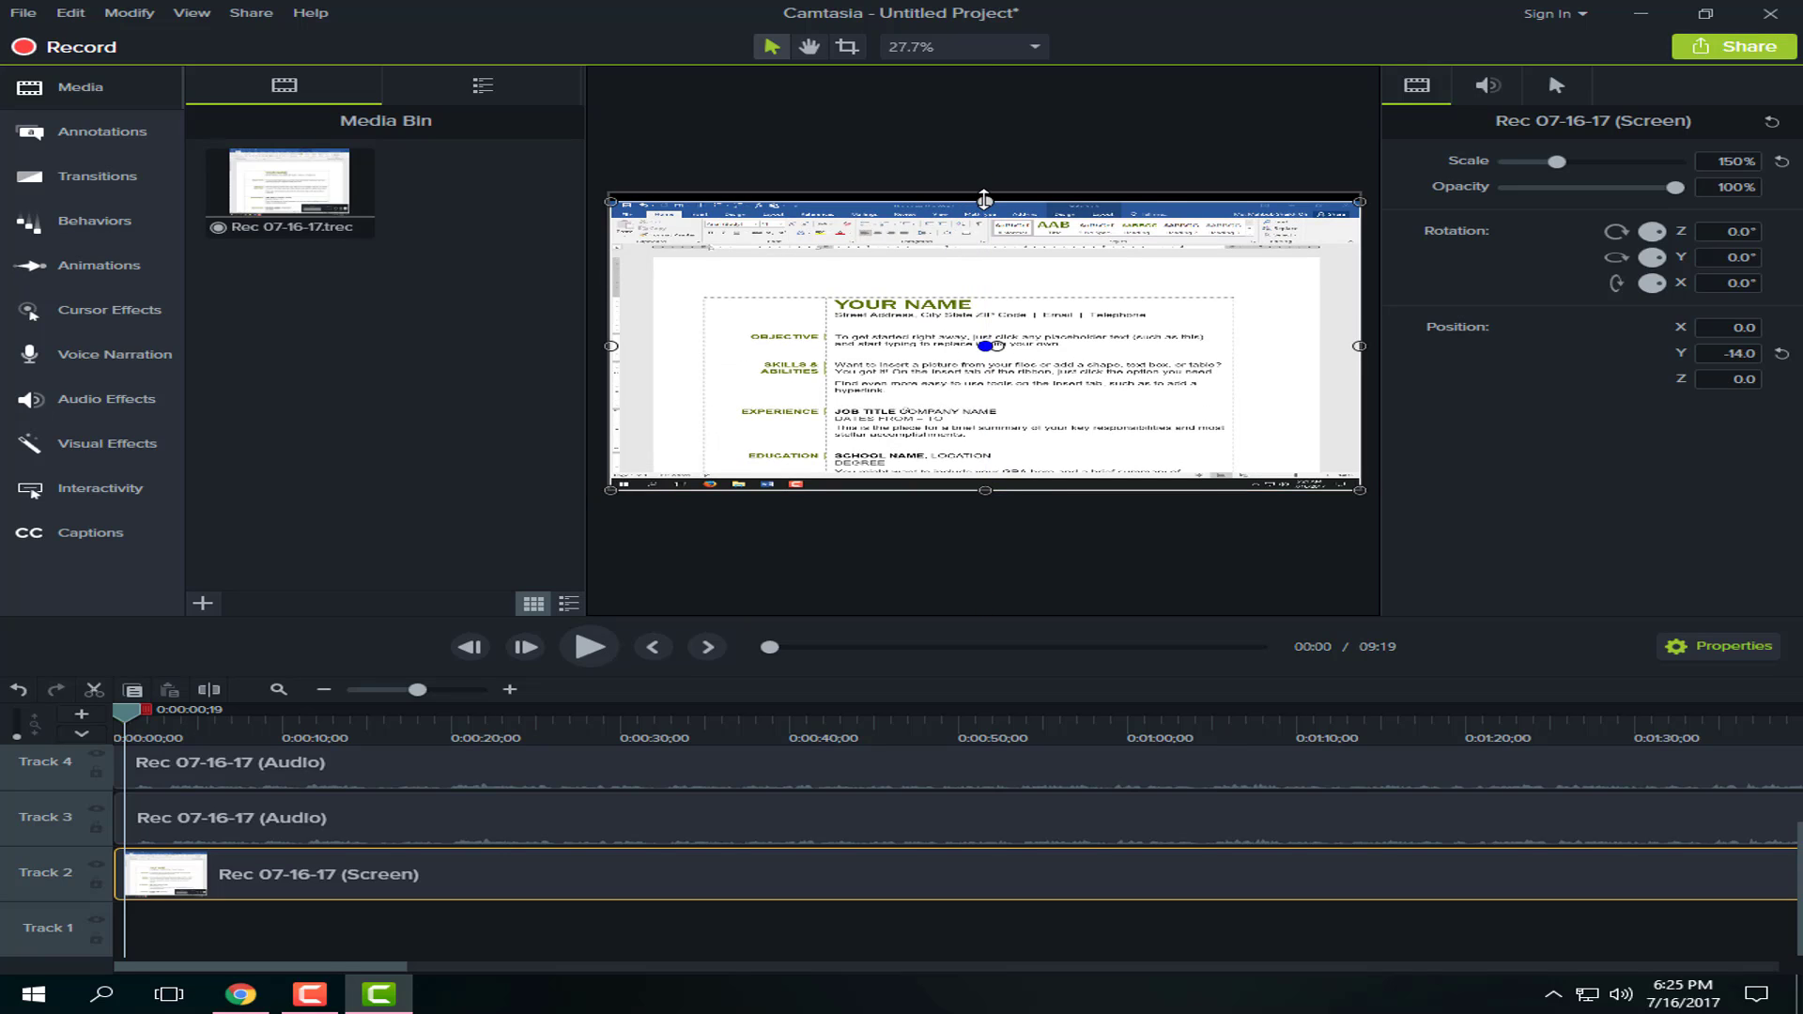
left_click_drag(984, 199, 984, 192)
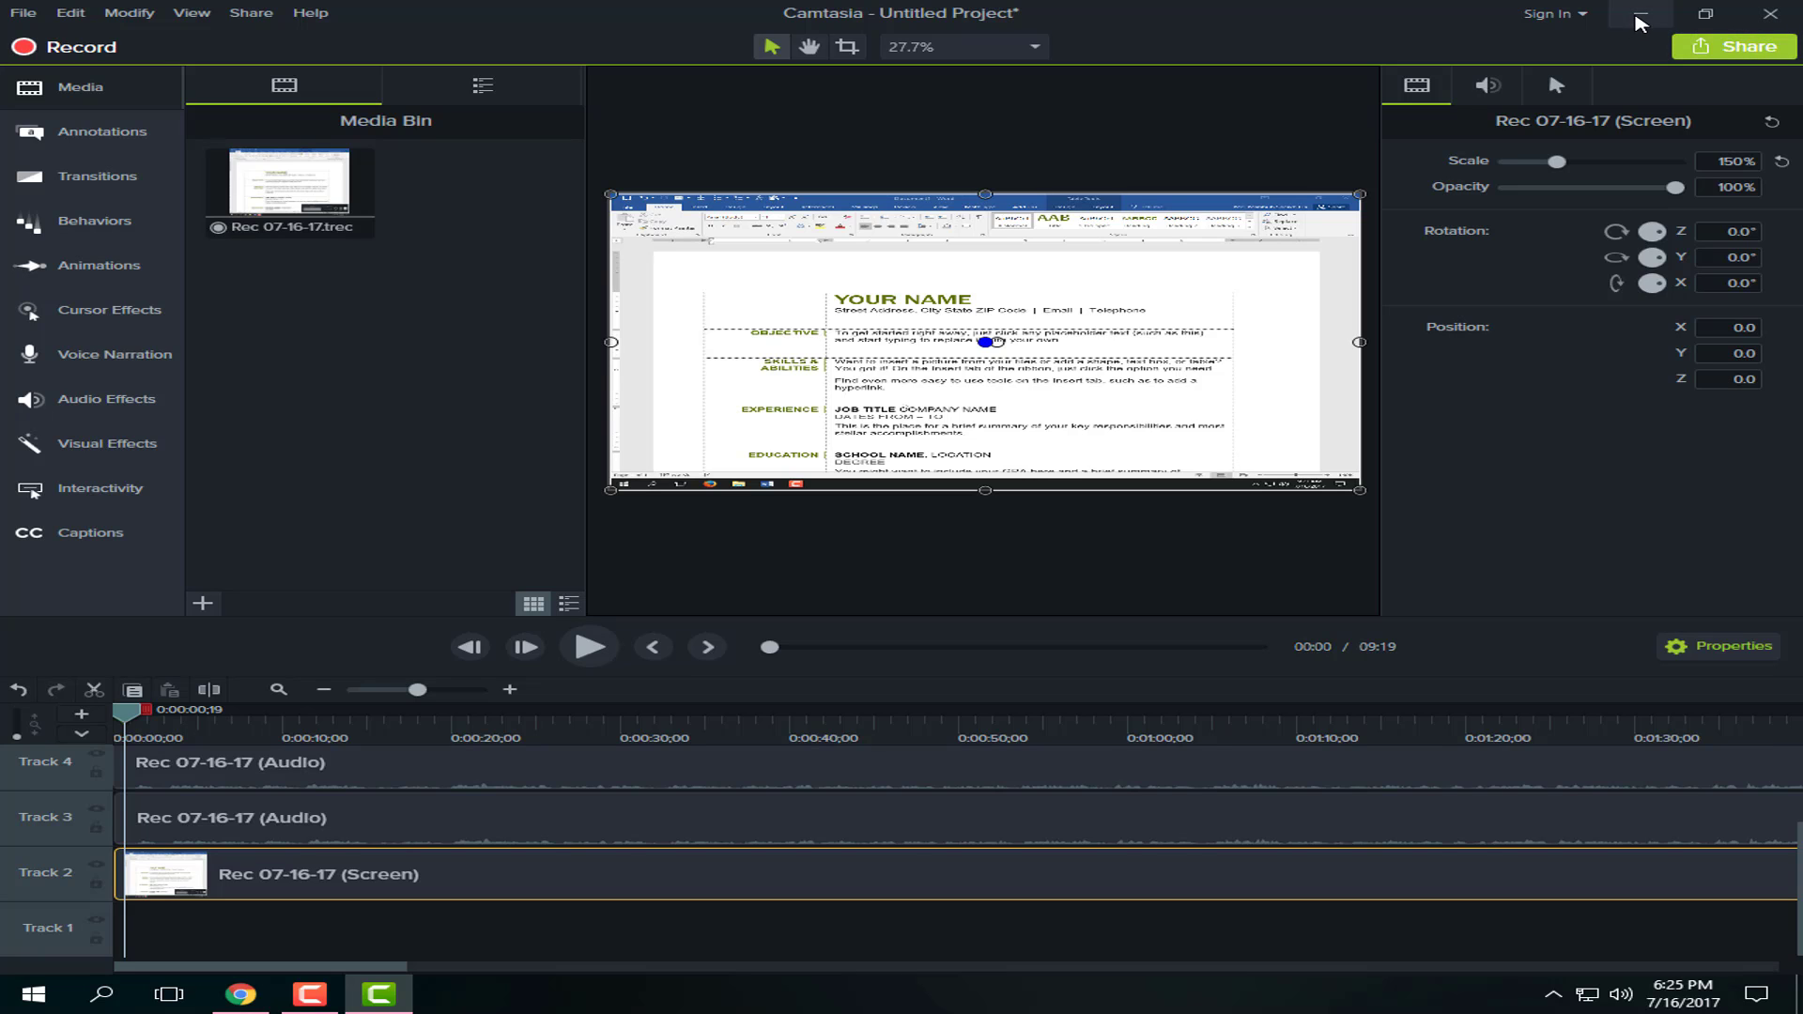
left_click(1639, 19)
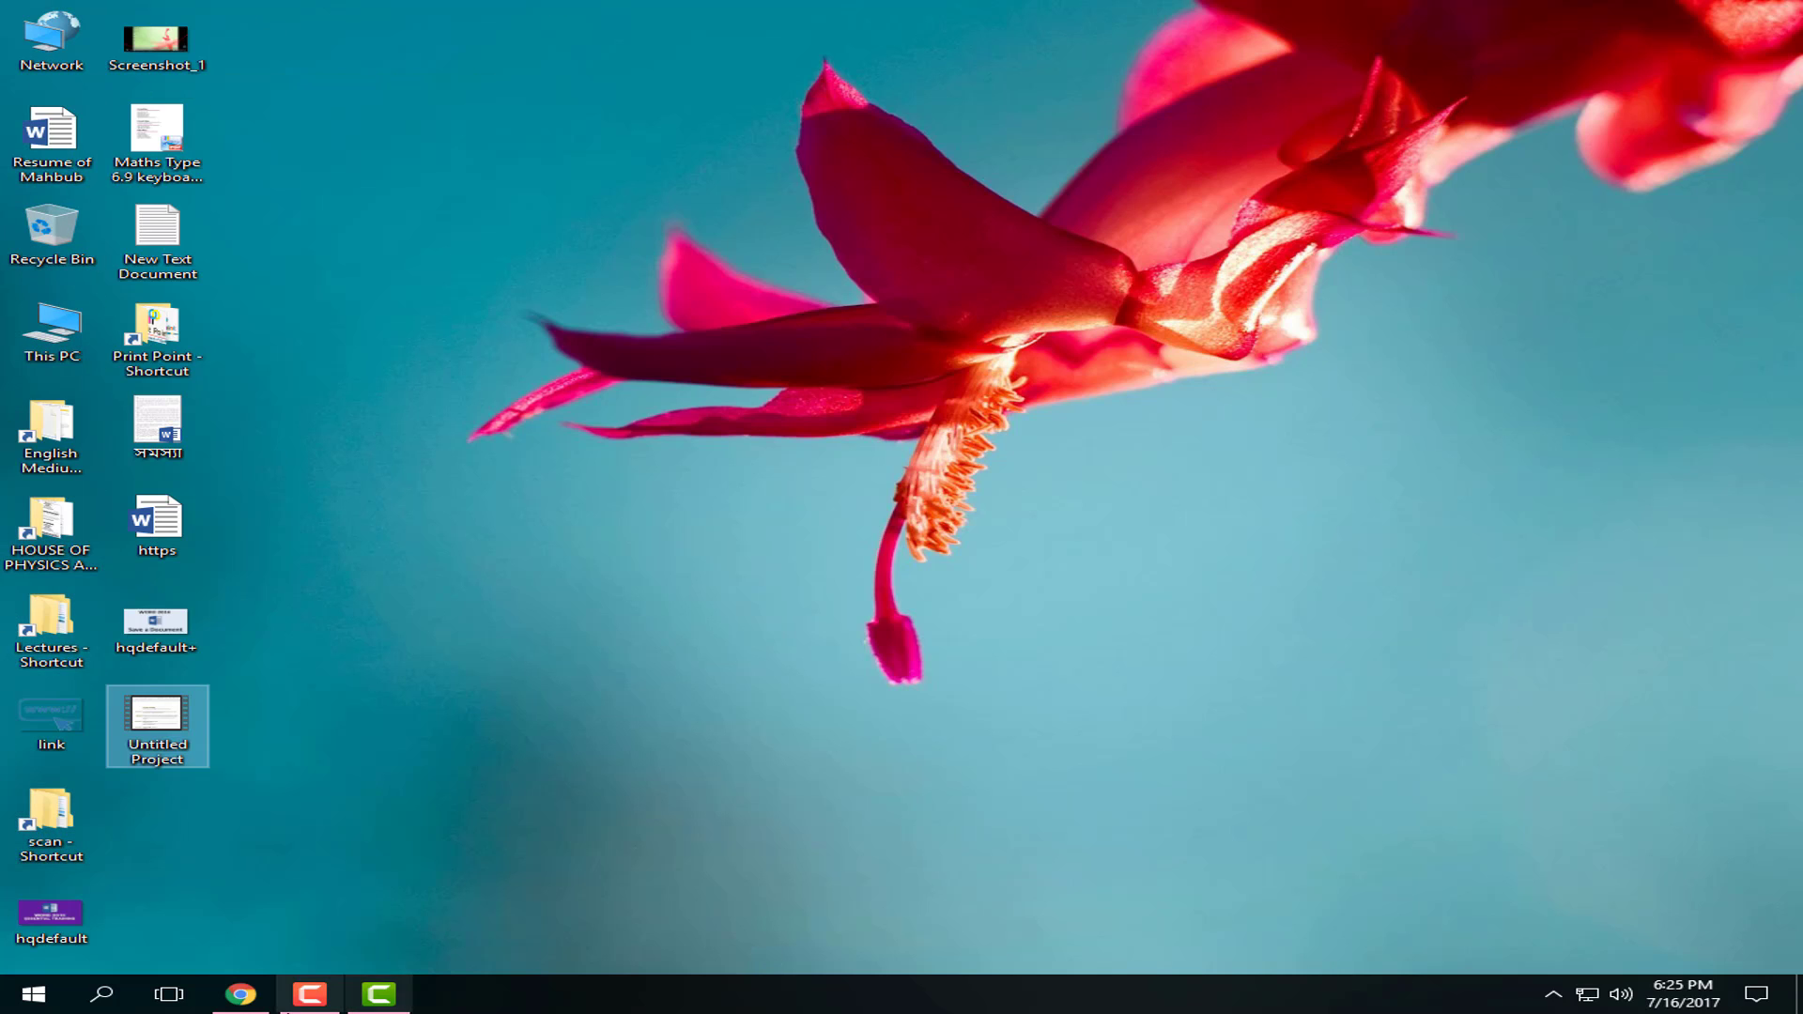
left_click(380, 995)
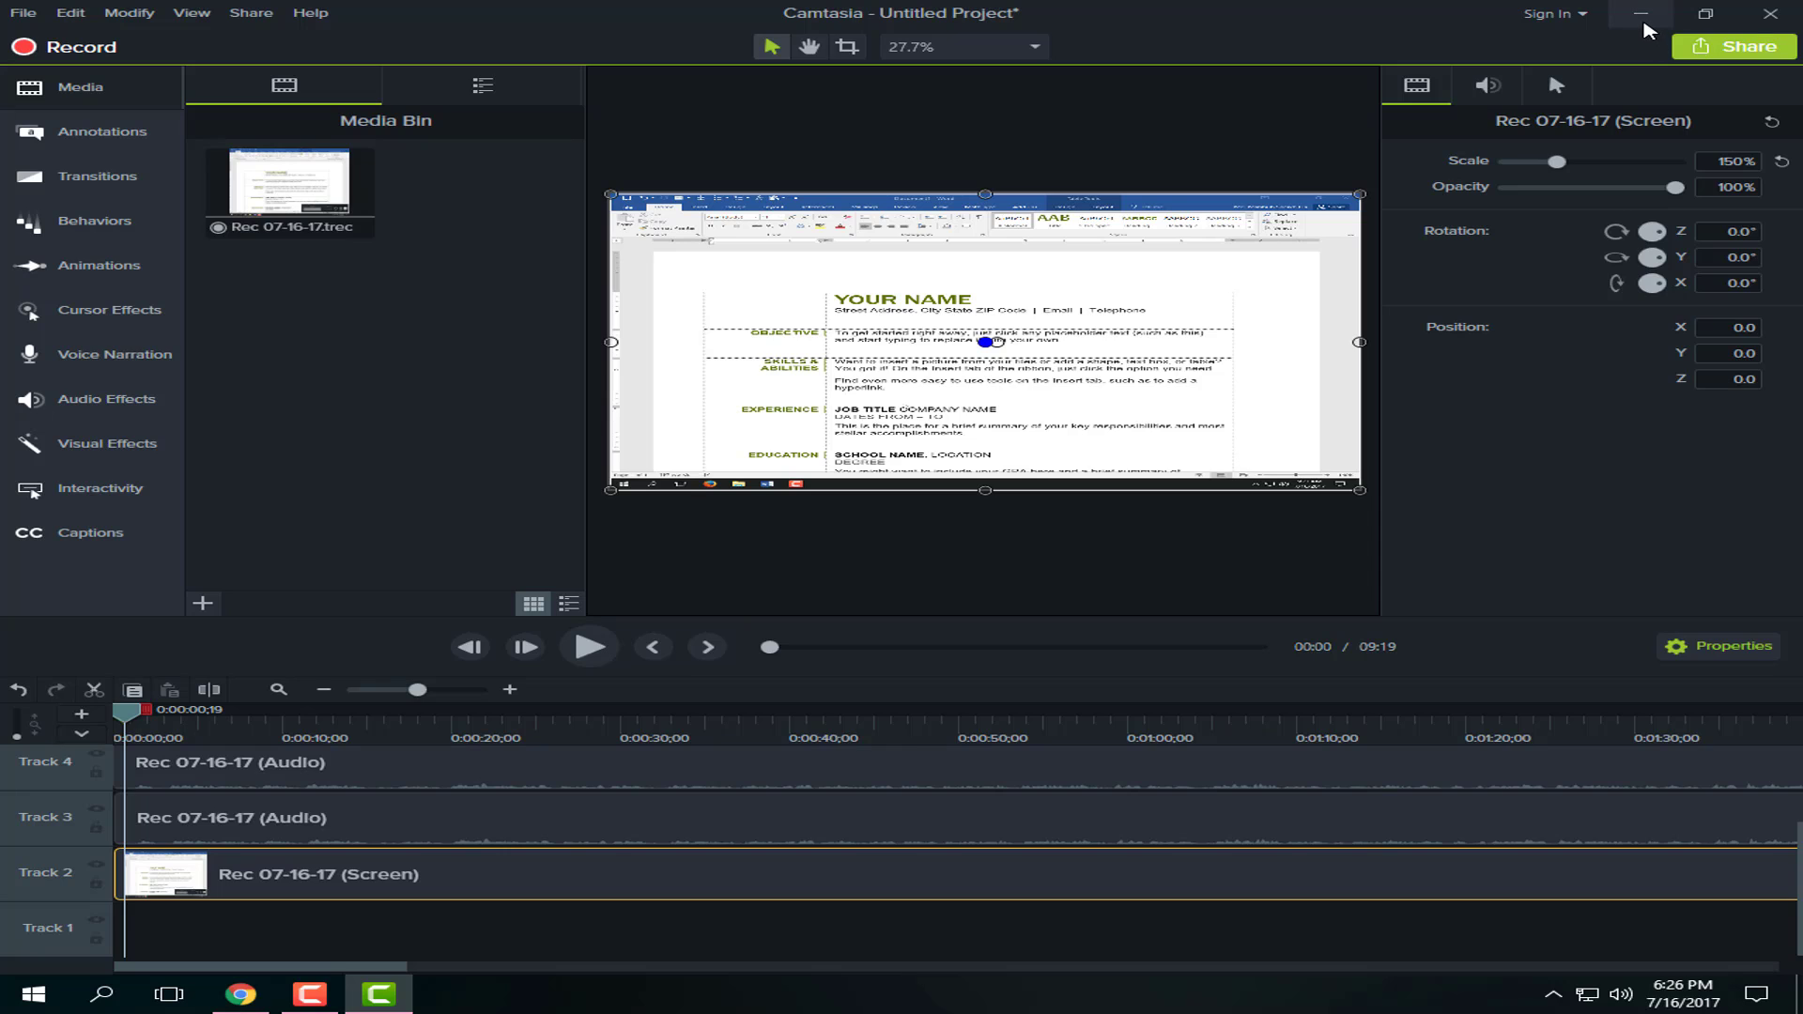
left_click(1733, 48)
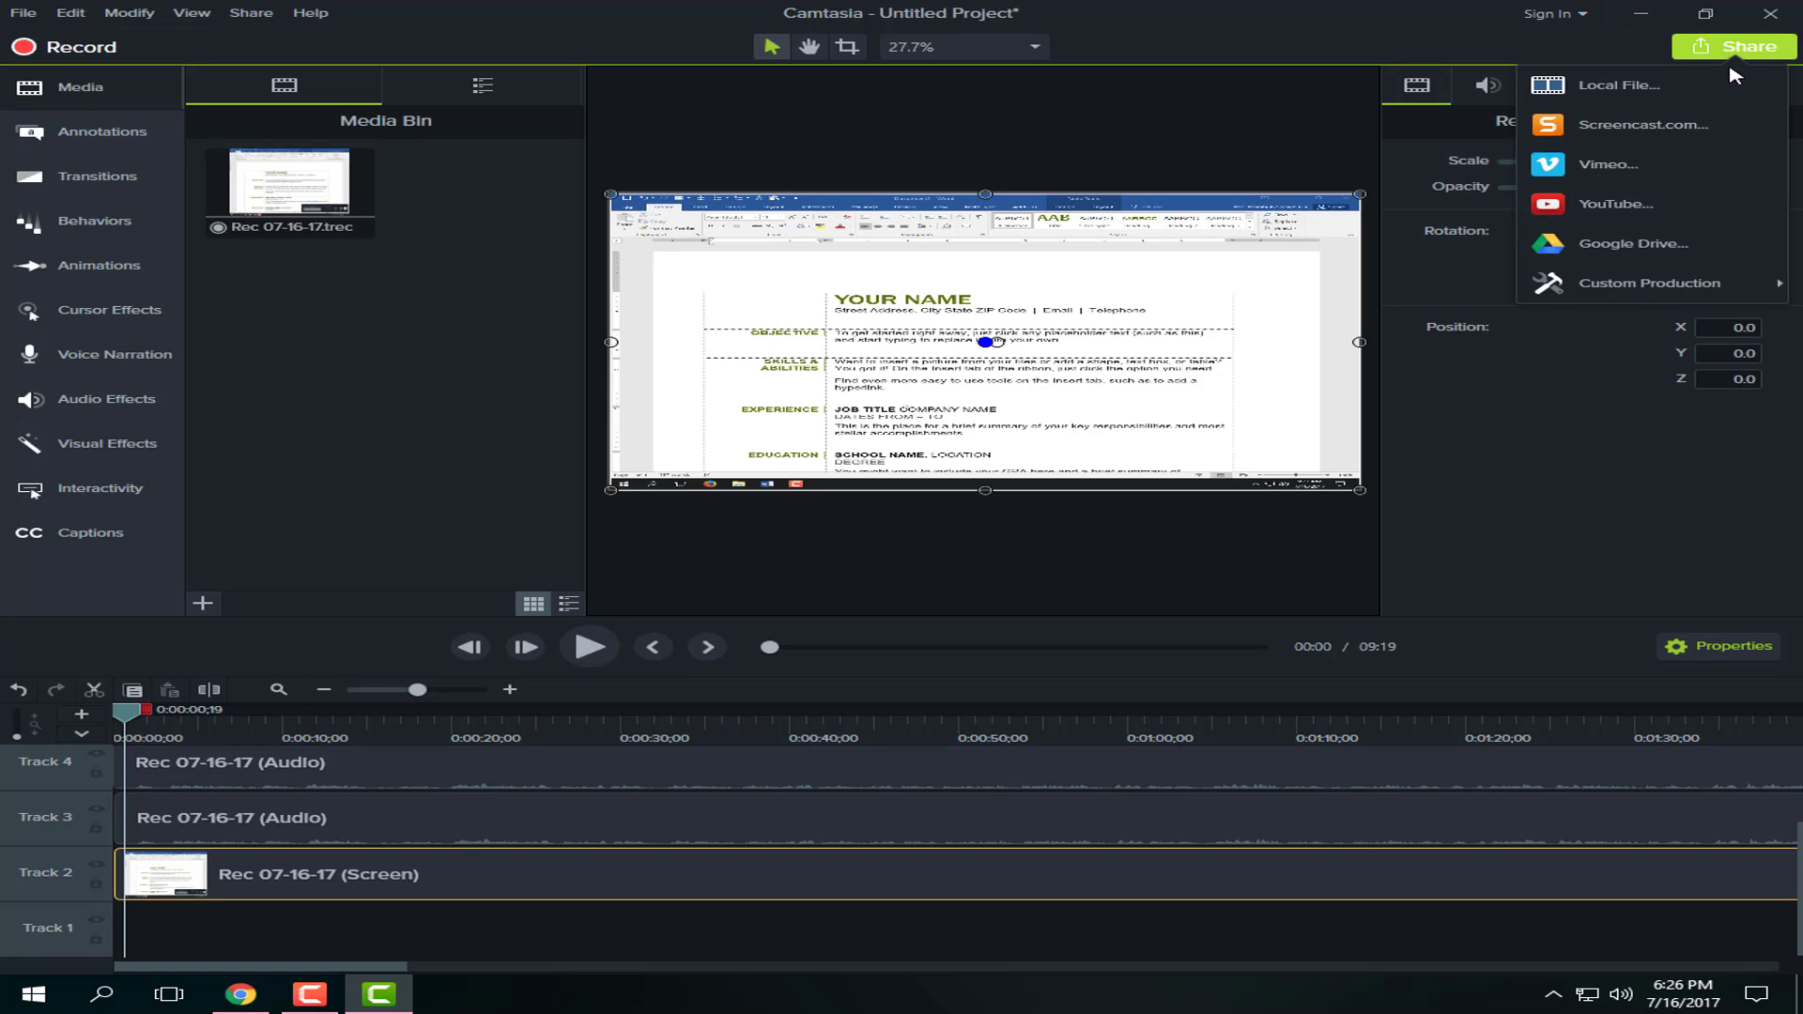
left_click(1162, 515)
right_click(1078, 374)
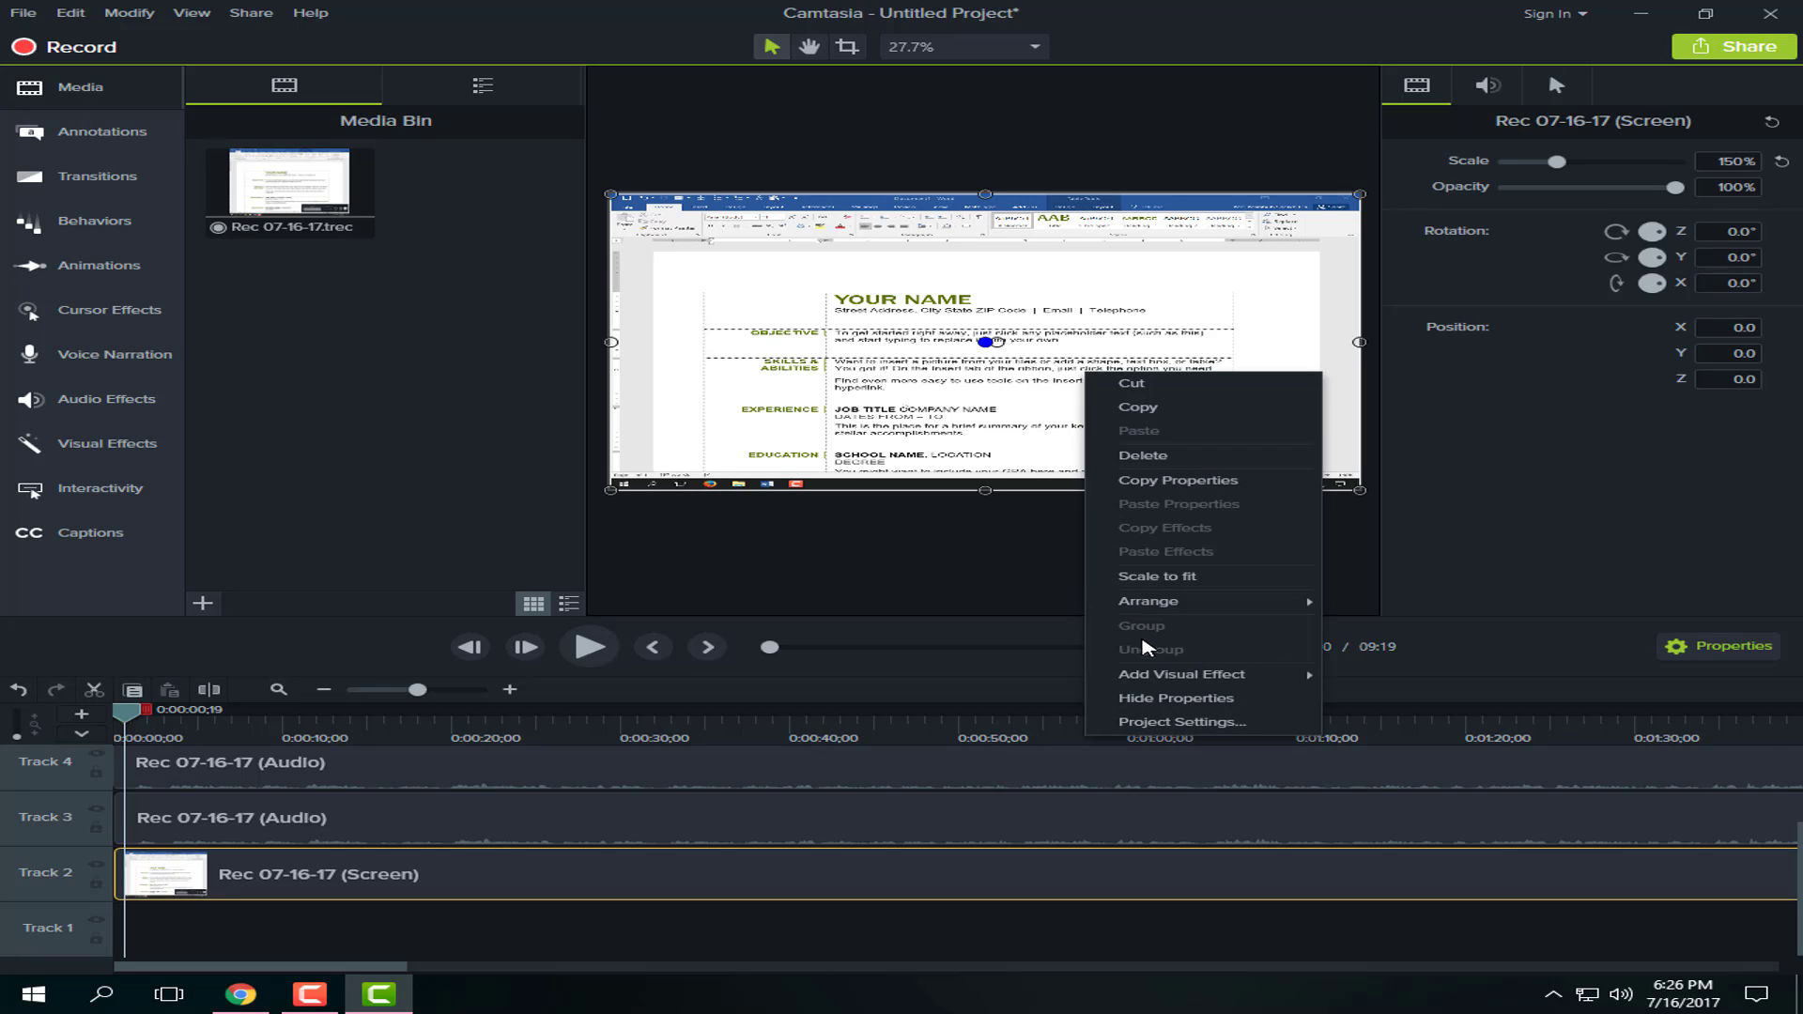
left_click(1153, 725)
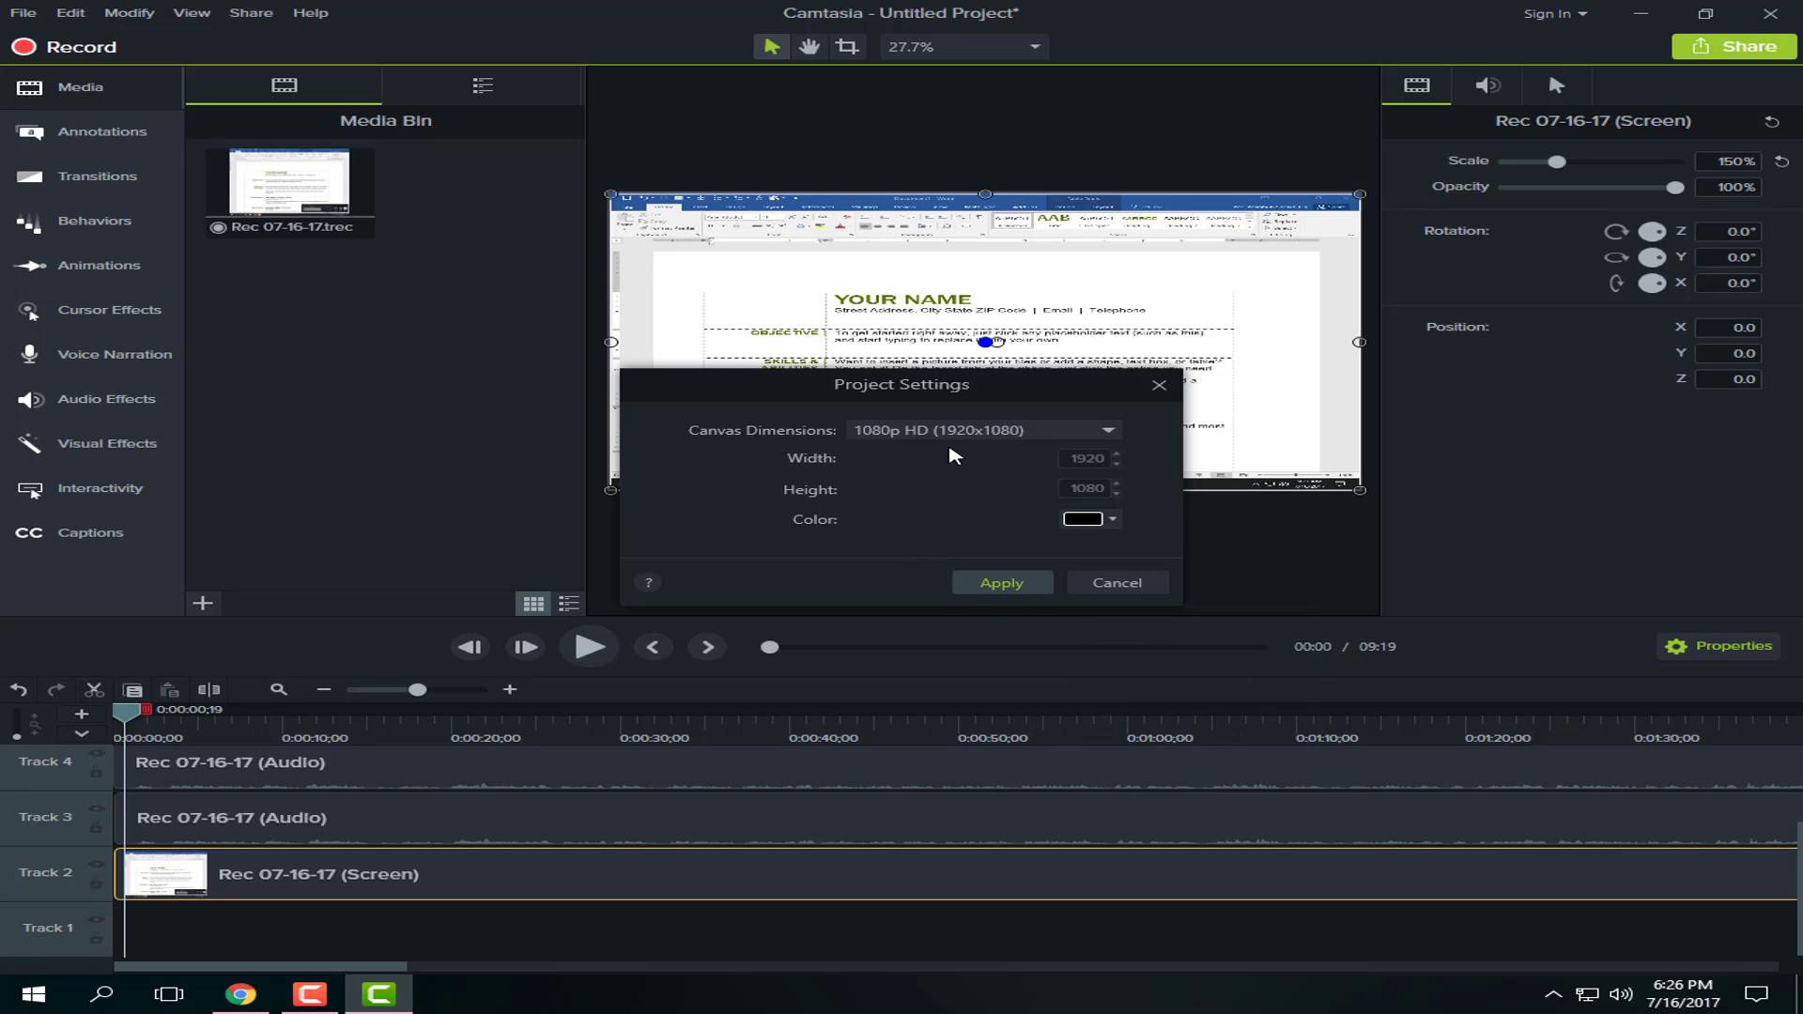
left_click(973, 433)
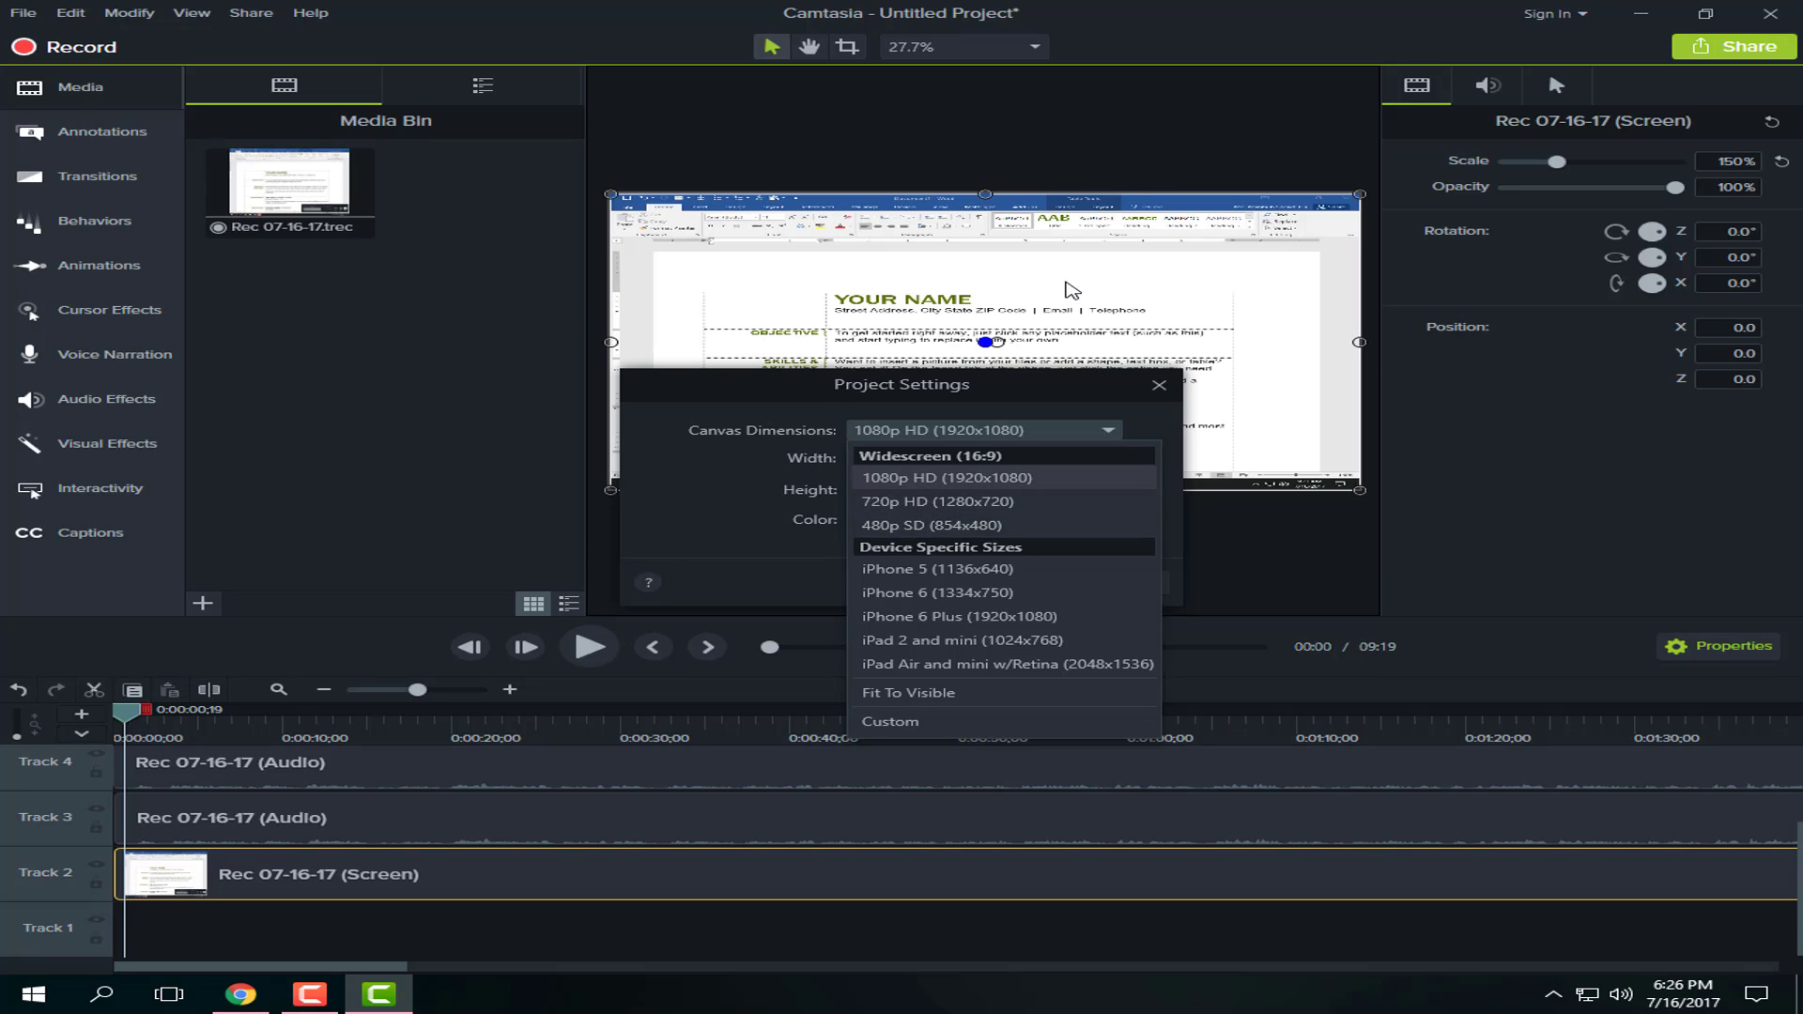
key("Escape")
key("Escape")
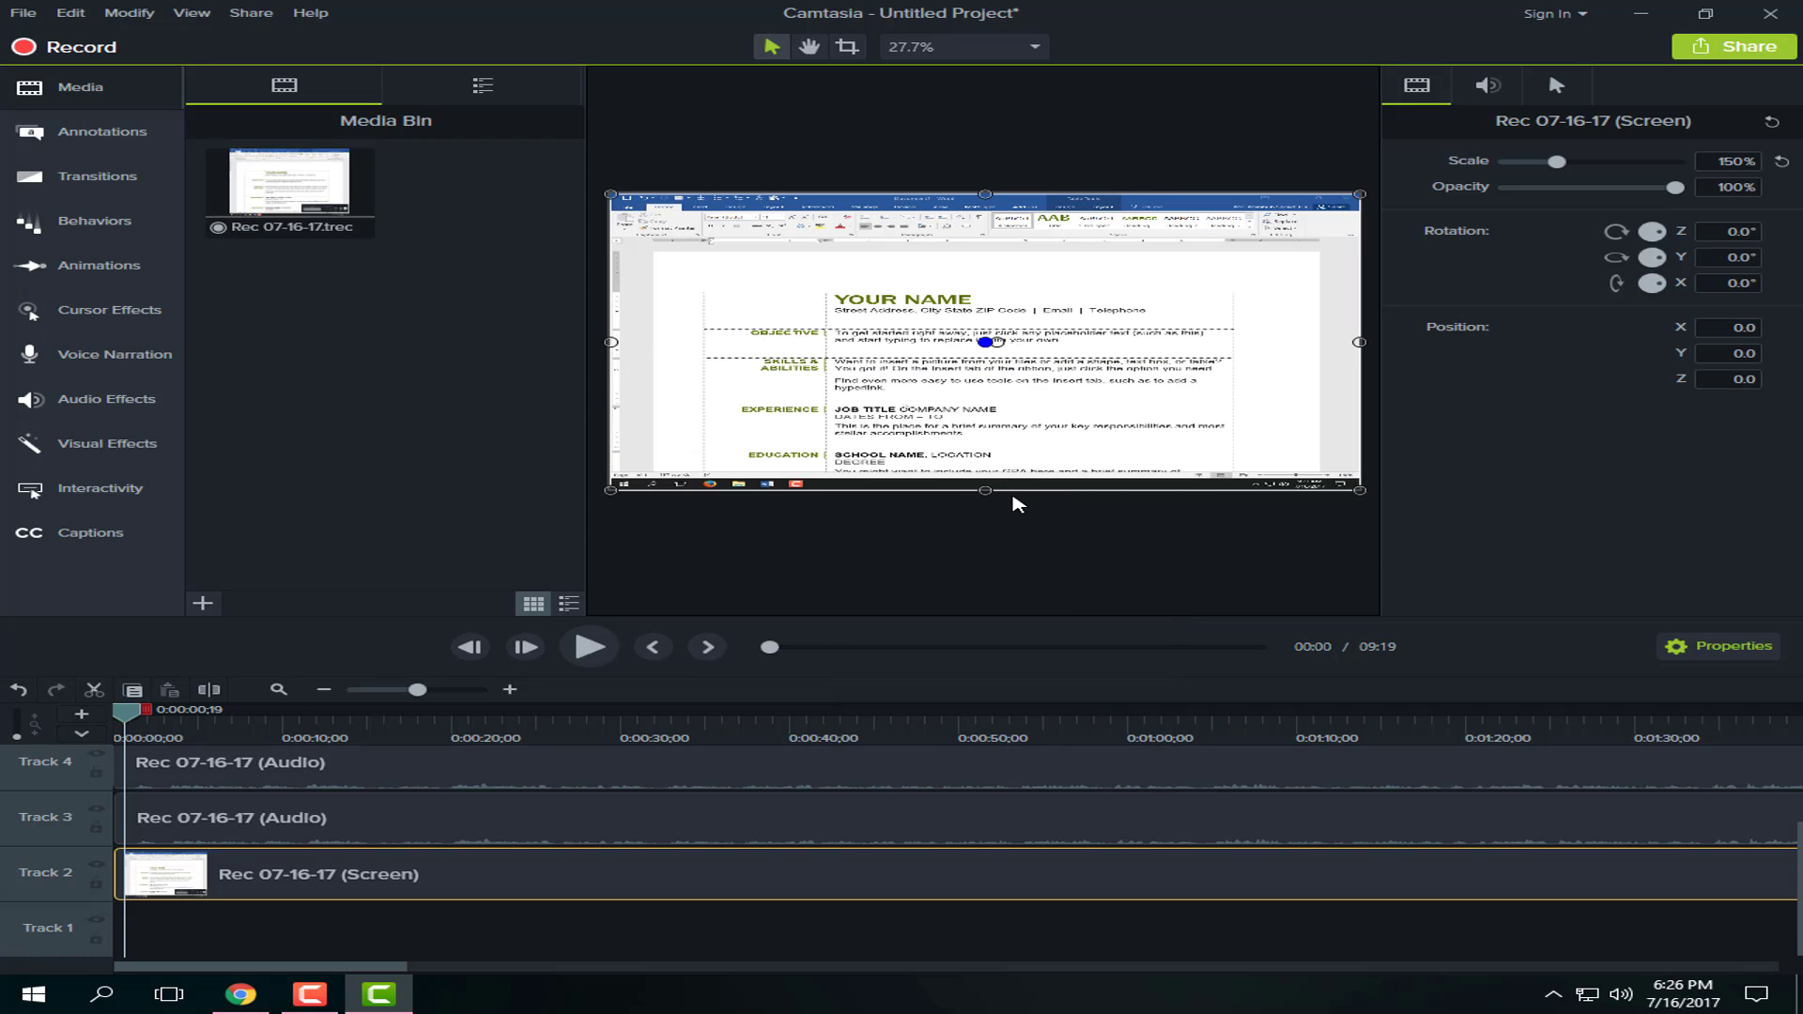
Step: Open the Production Wizard for sharing to a local file to view its production preset, and cancel it without producing
left_click(1732, 46)
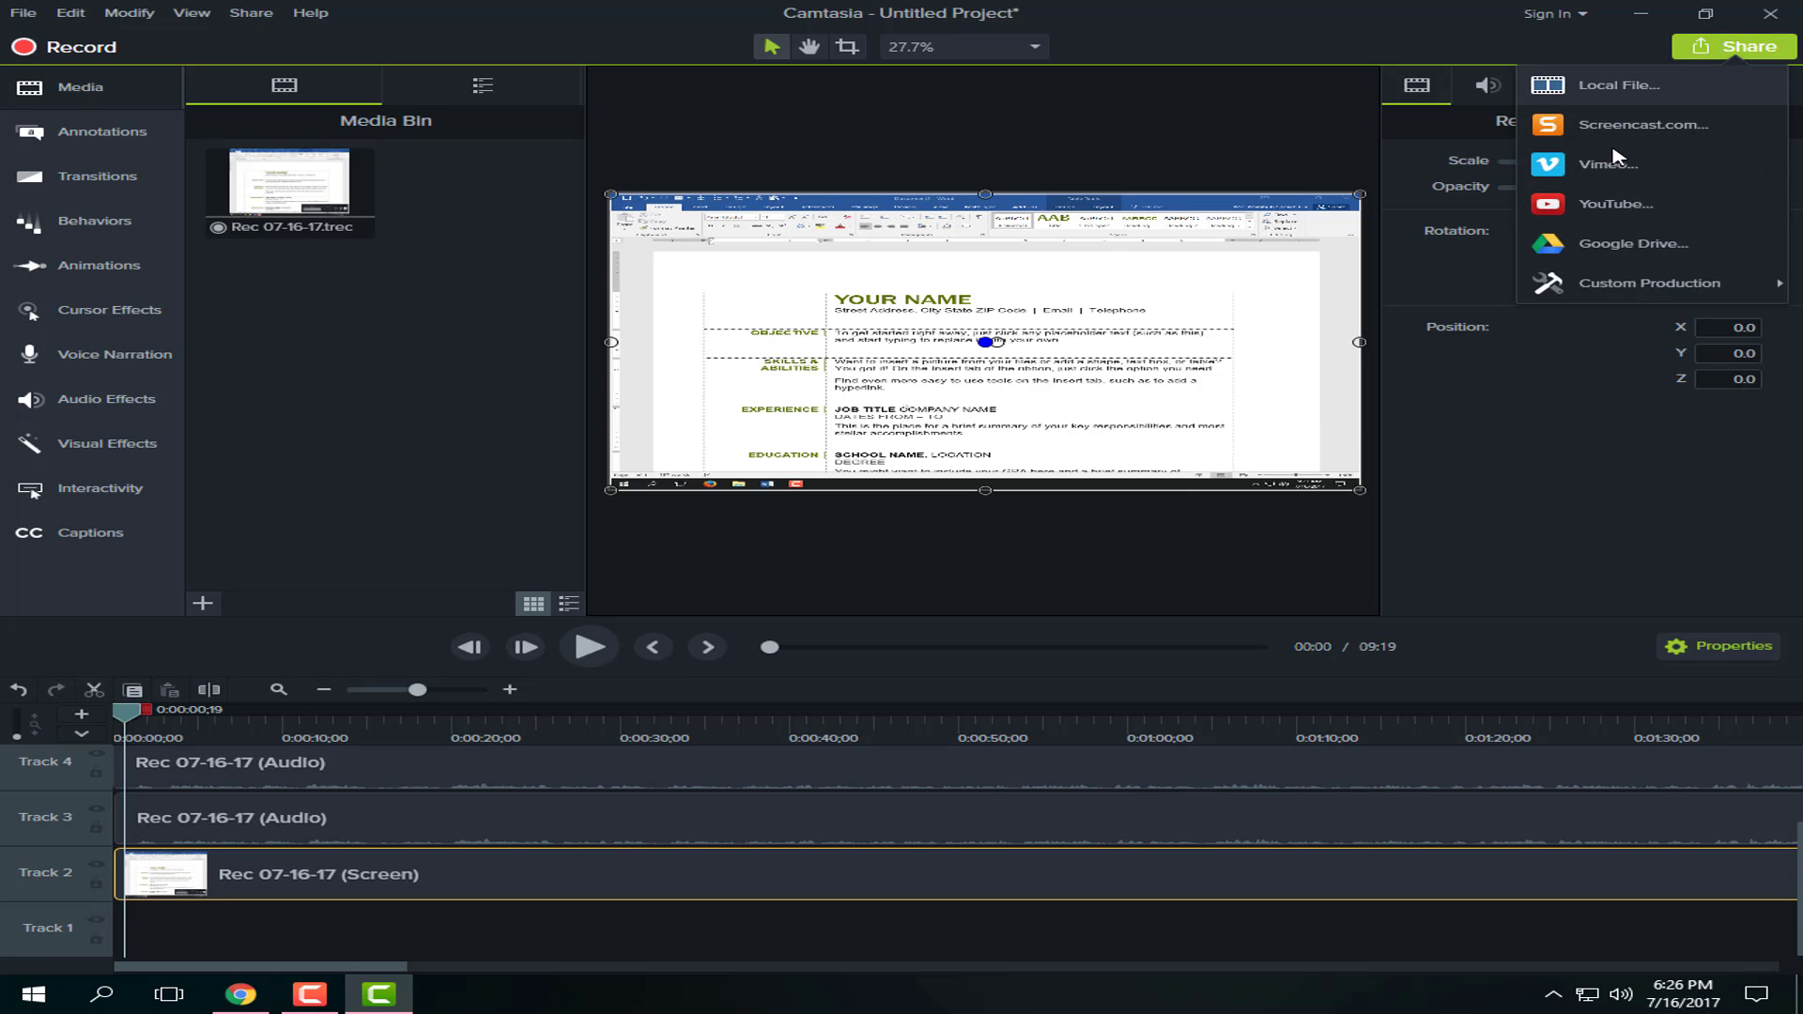
left_click(1587, 89)
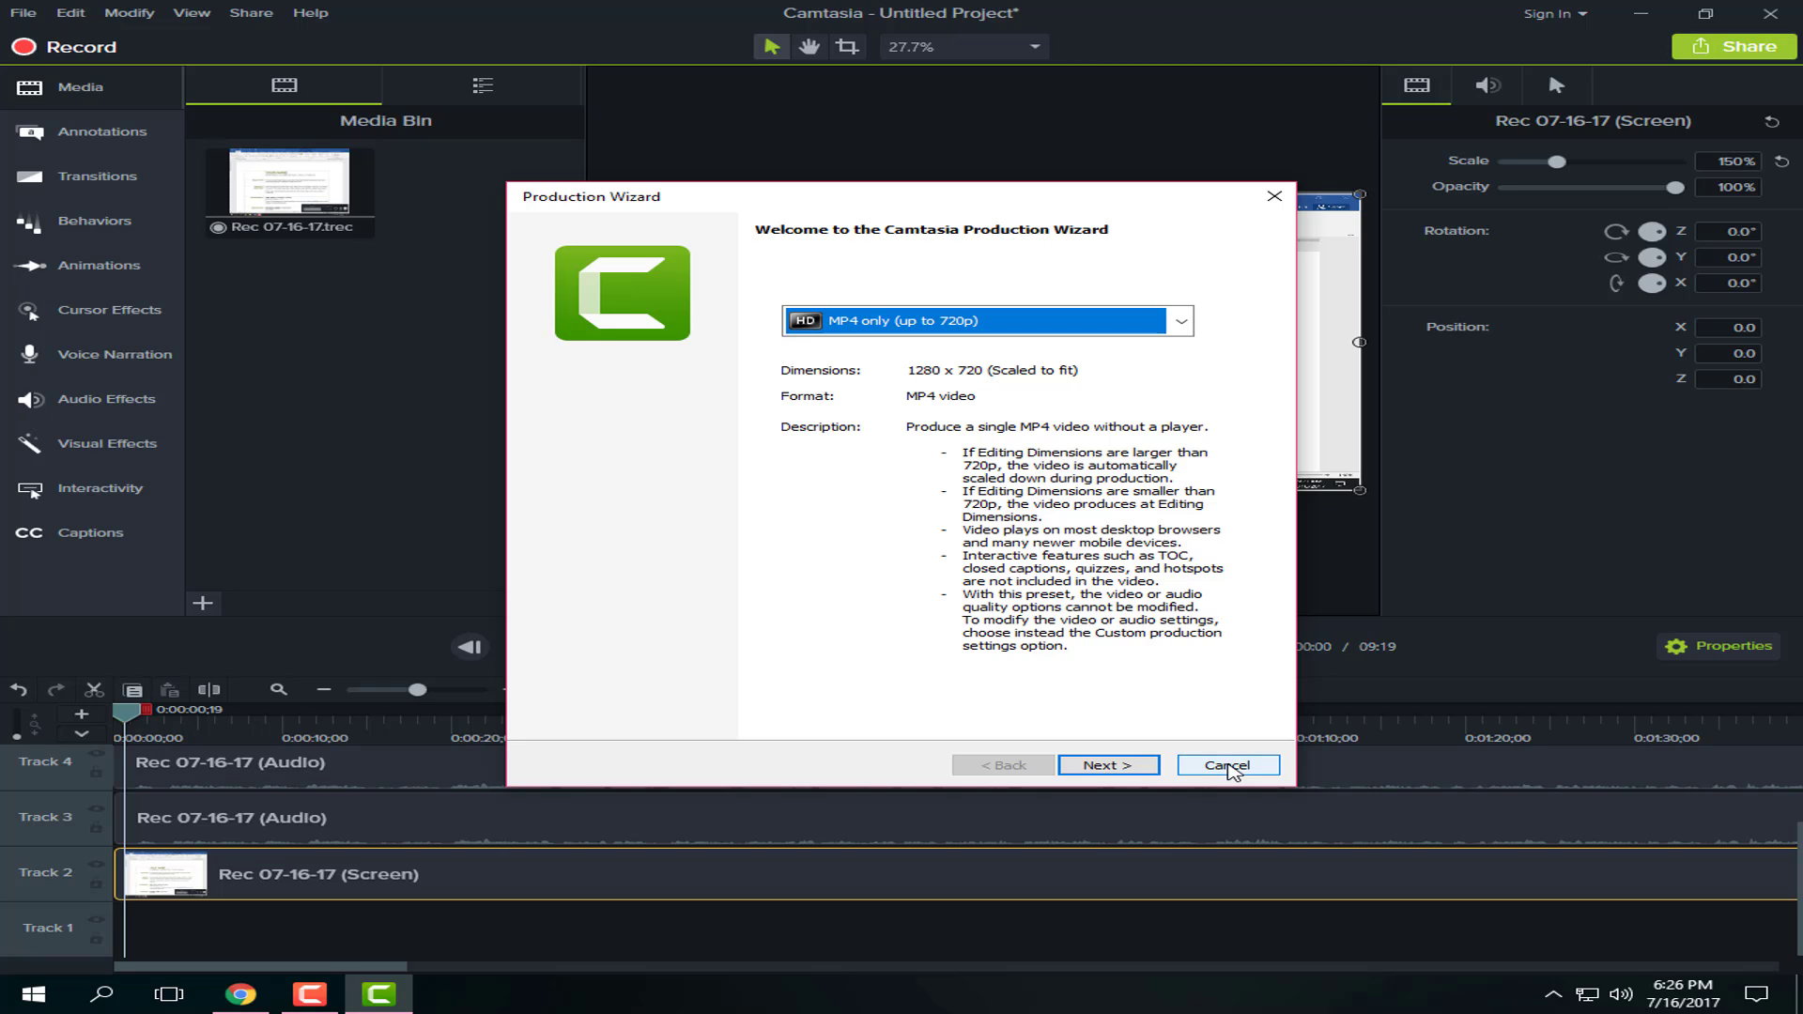
left_click(1227, 765)
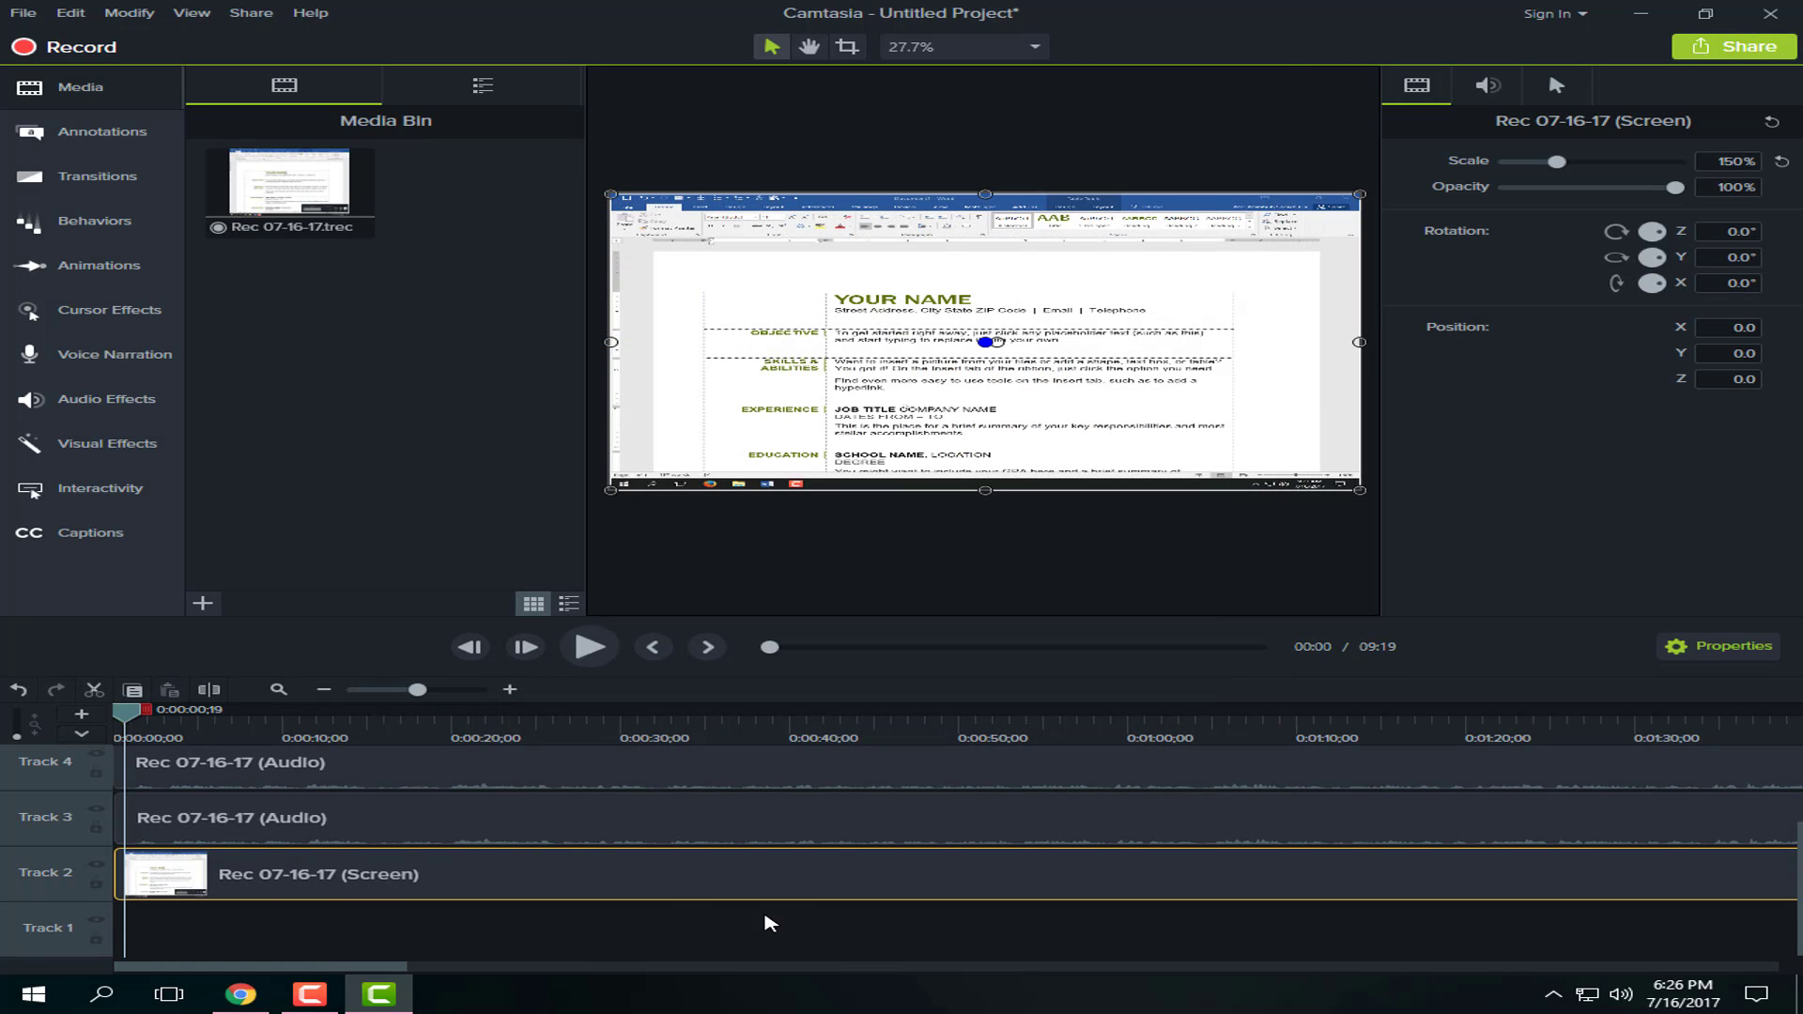
Step: Switch to Chrome, open the uploaded Untitled Project video, pause it to examine the picture for side black bars, and close its page
left_click(241, 993)
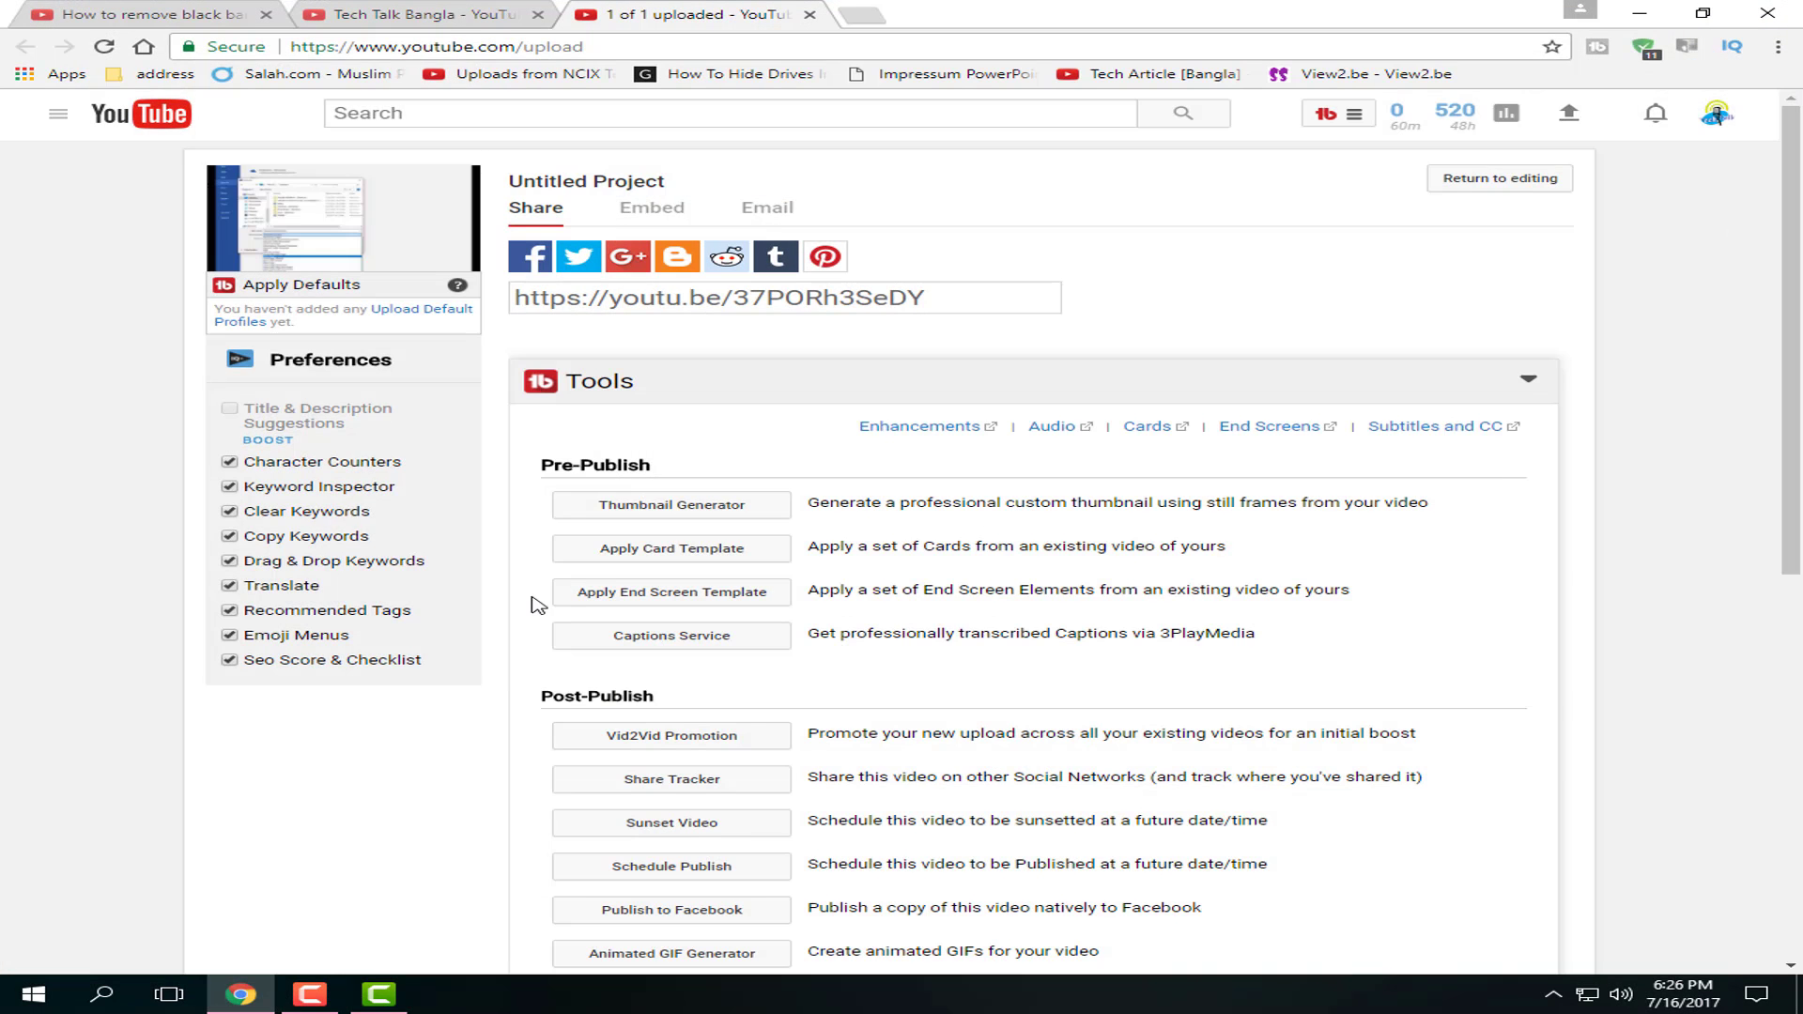
middle_click(566, 185)
left_click(916, 17)
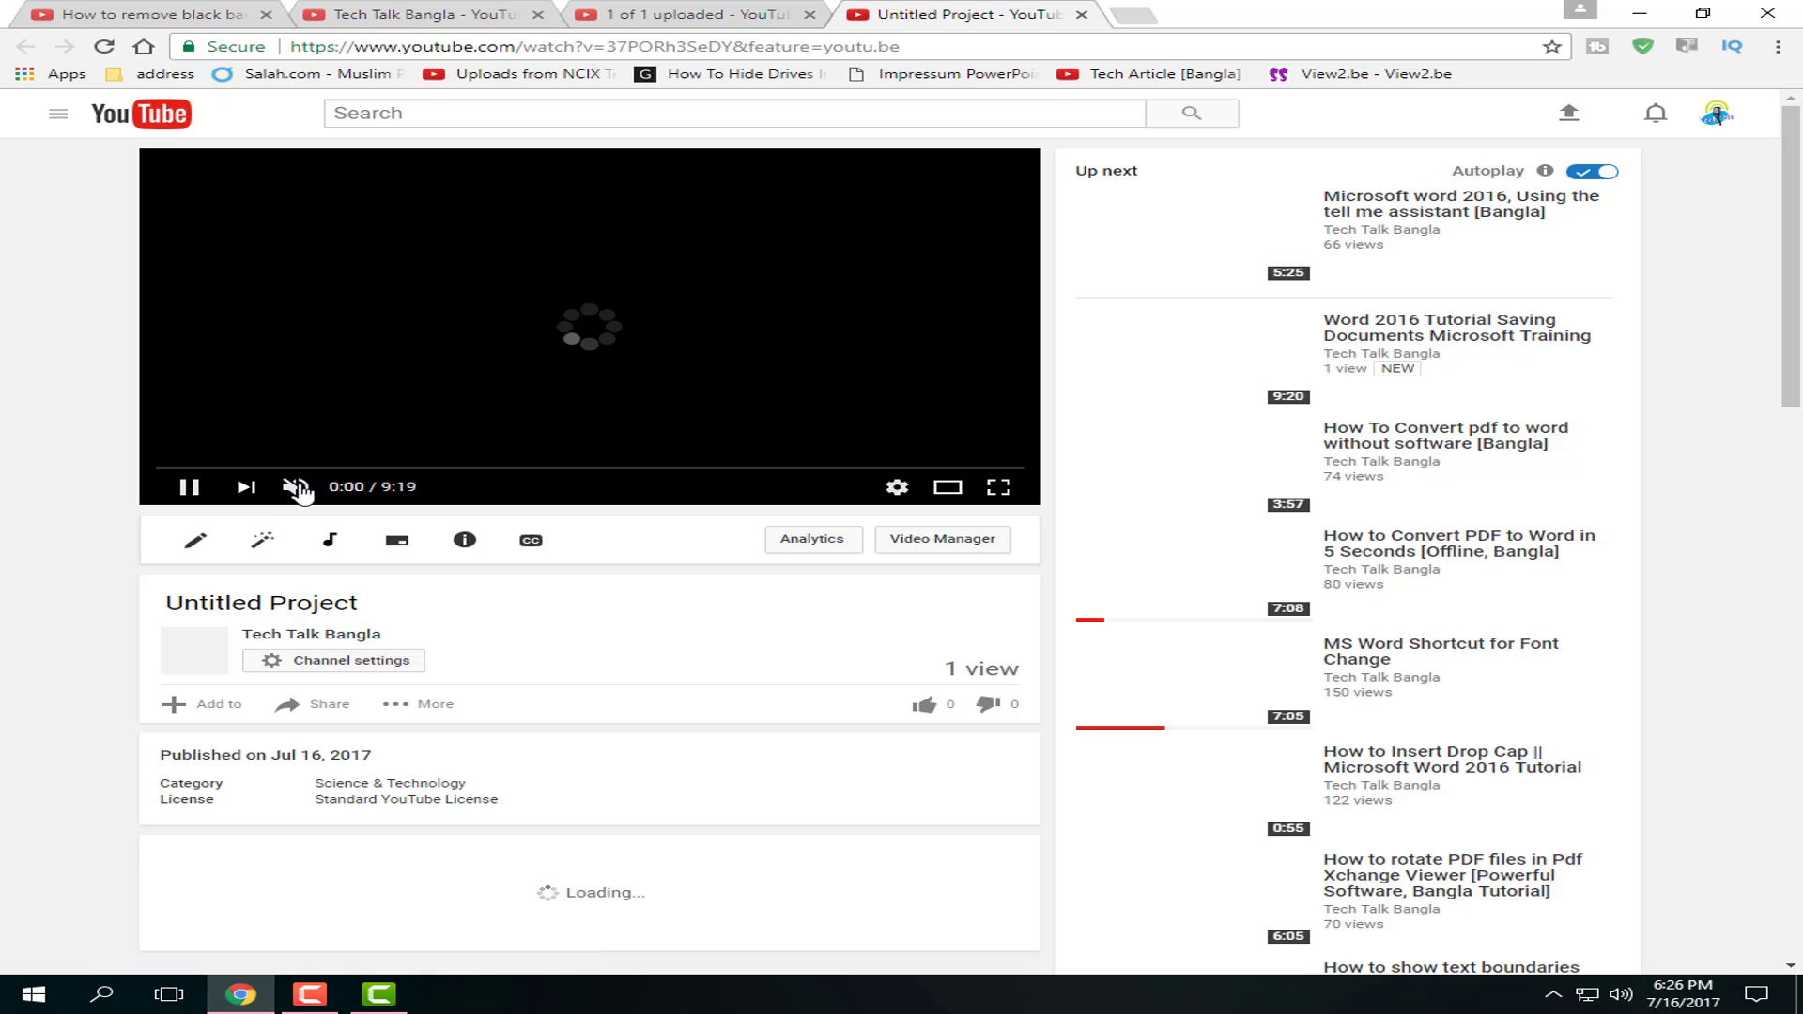
left_click(299, 490)
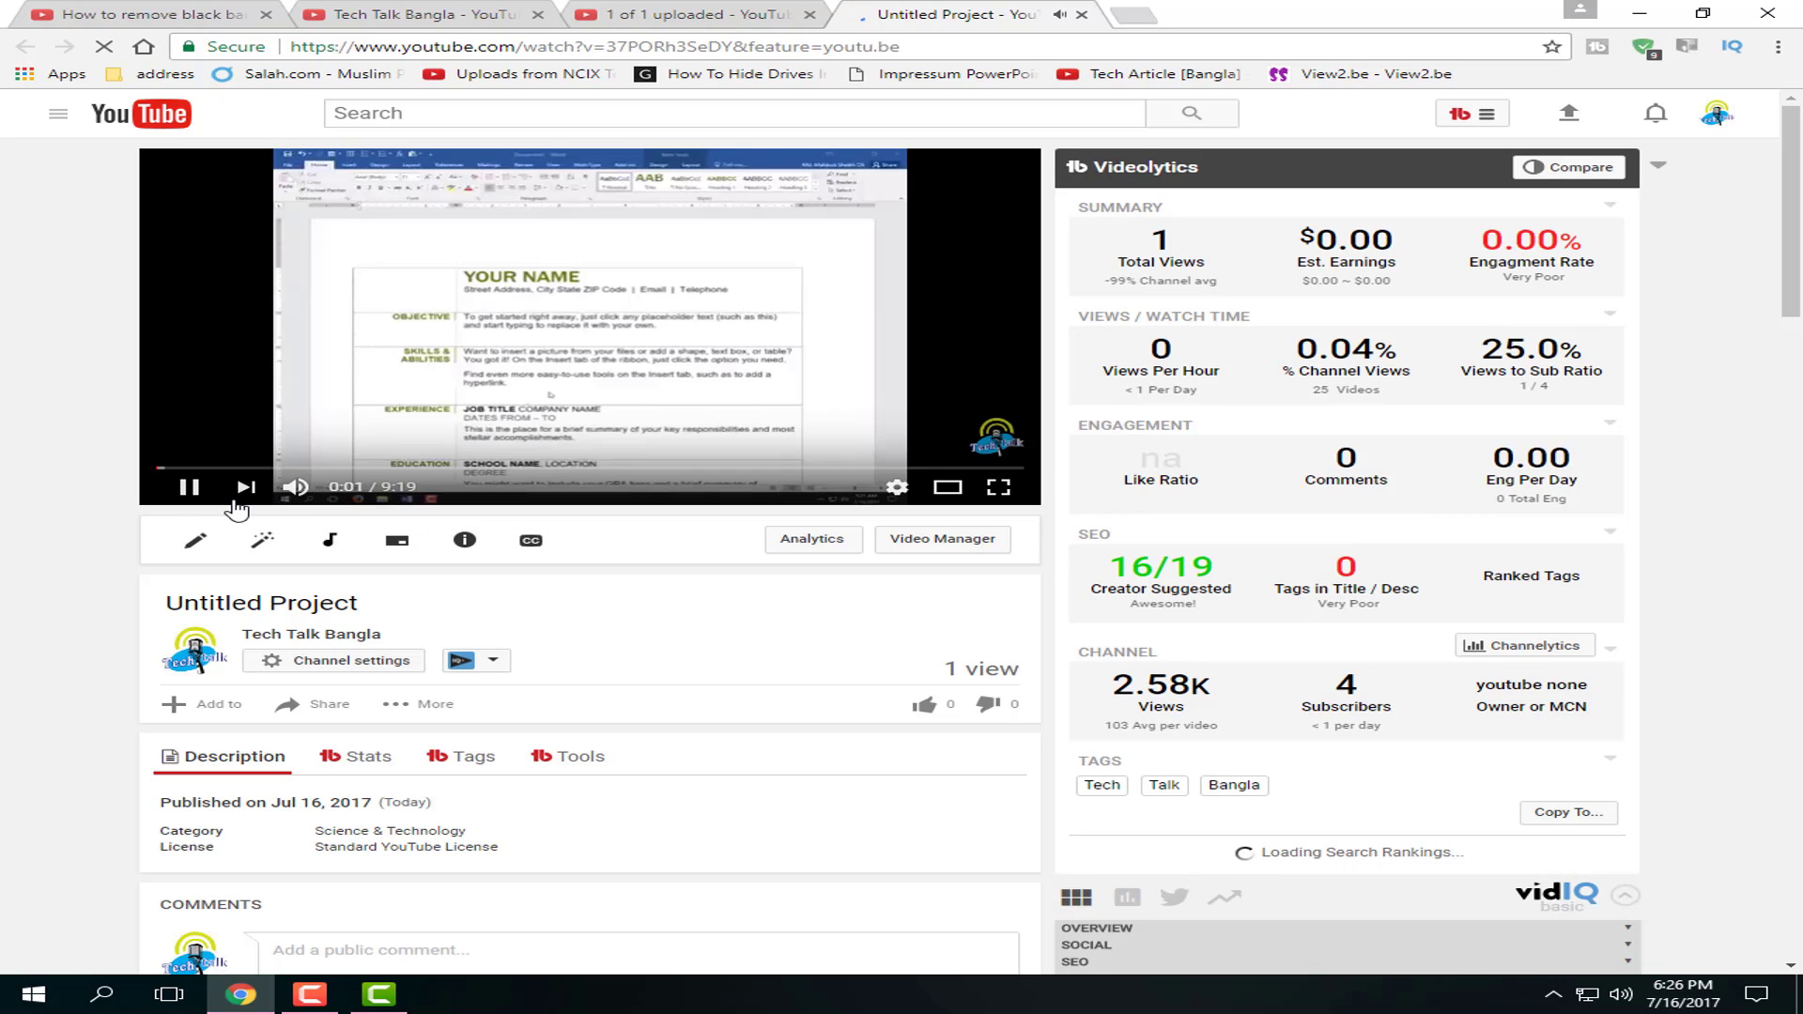
left_click(191, 488)
left_click(296, 487)
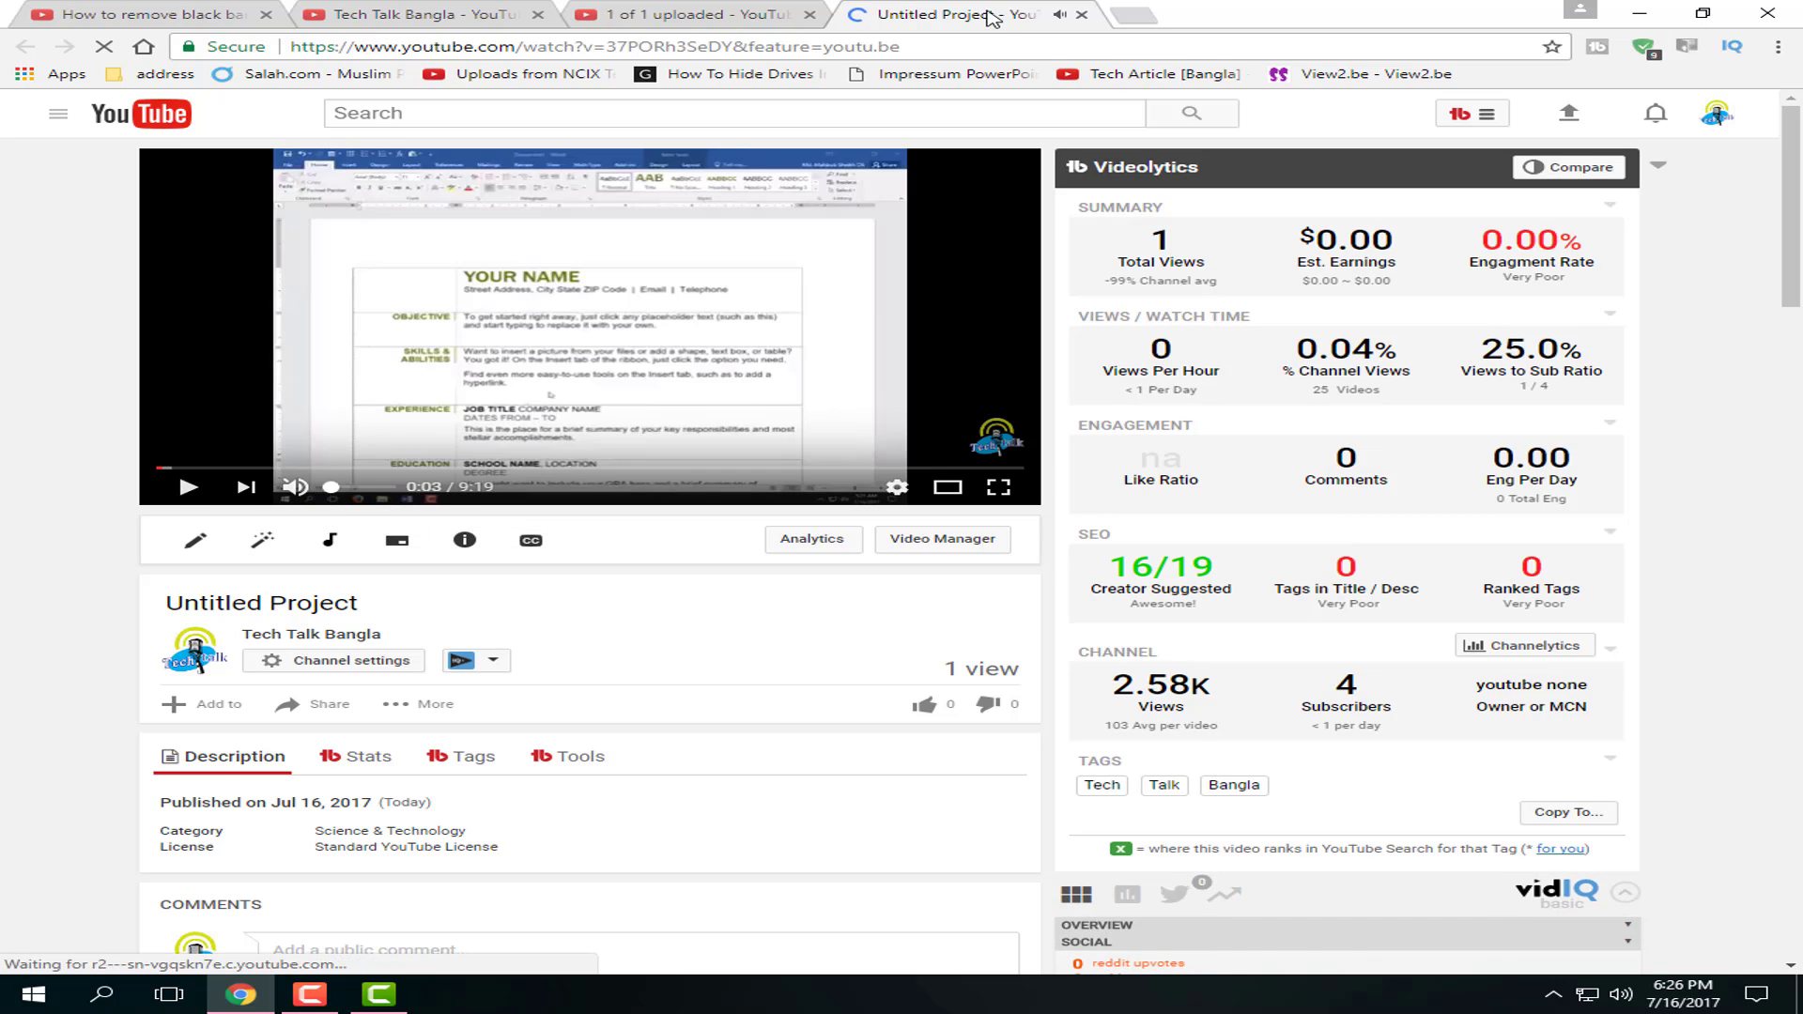
left_click(1082, 15)
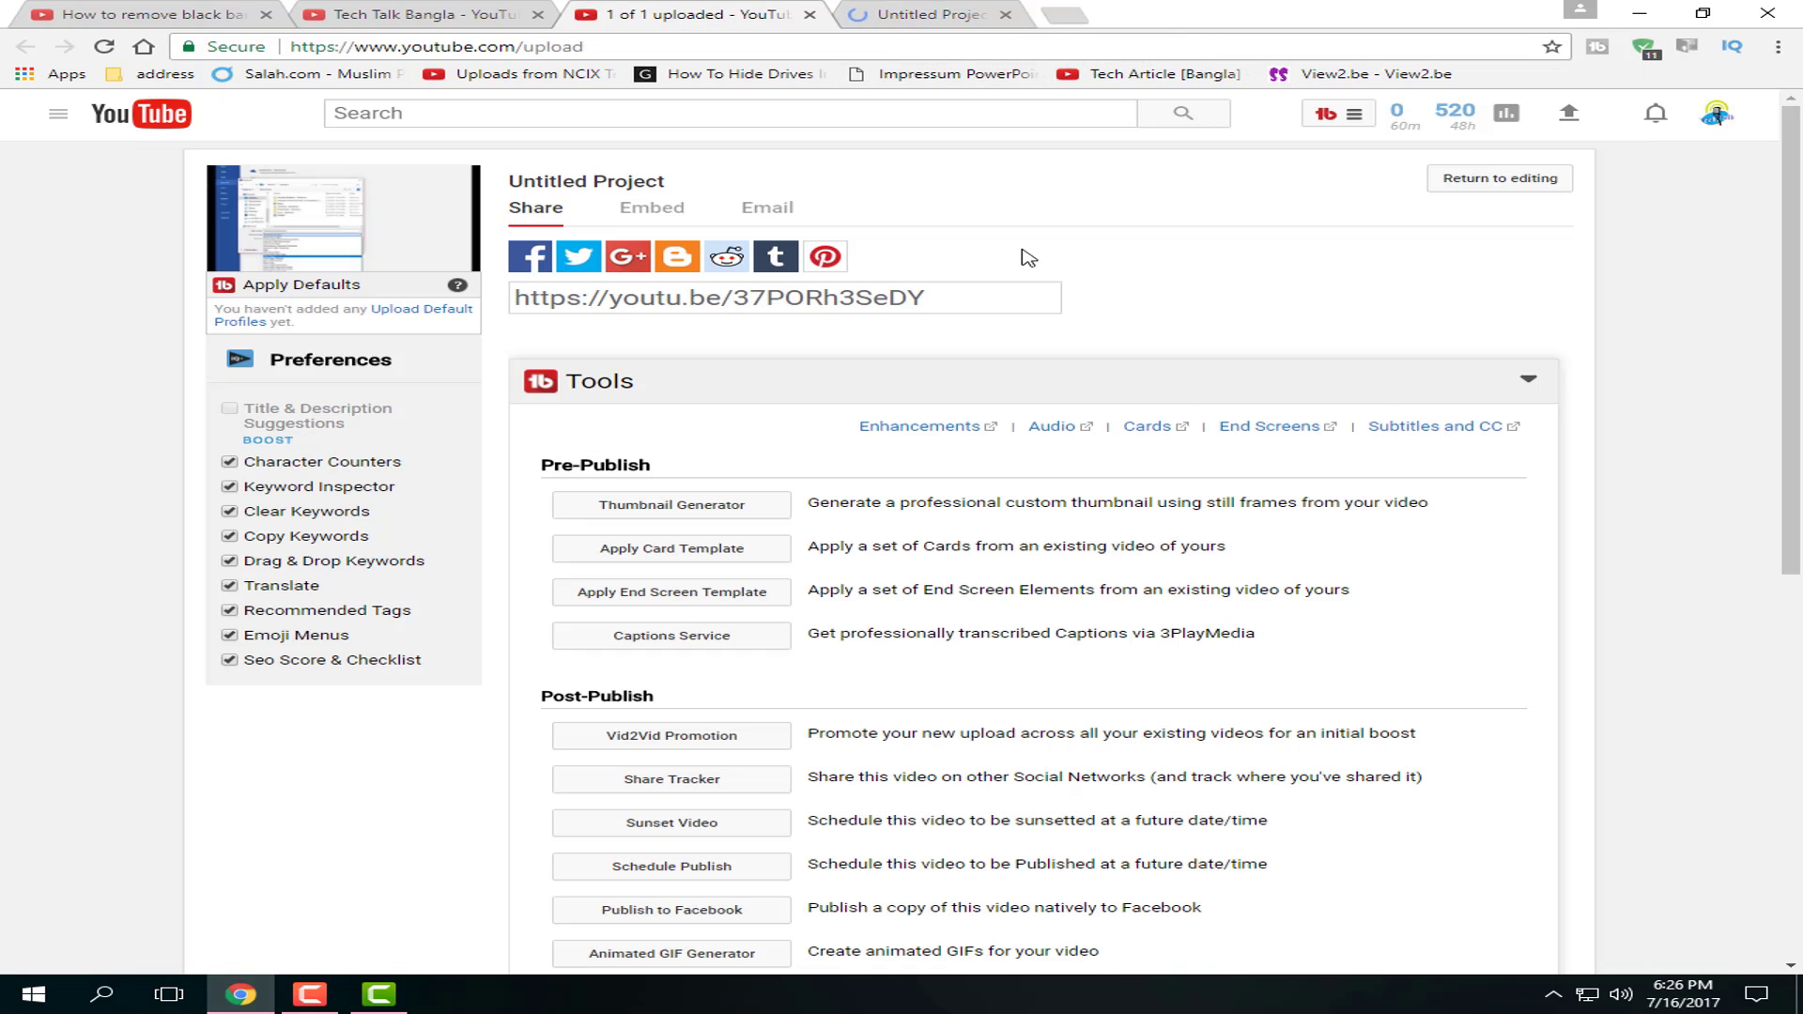
Step: From the Tech Talk Bangla channel, open Word 2016 Tutorial Saving Documents Microsoft Training, examine its paused picture for black bars, and return to Camtasia
left_click(392, 17)
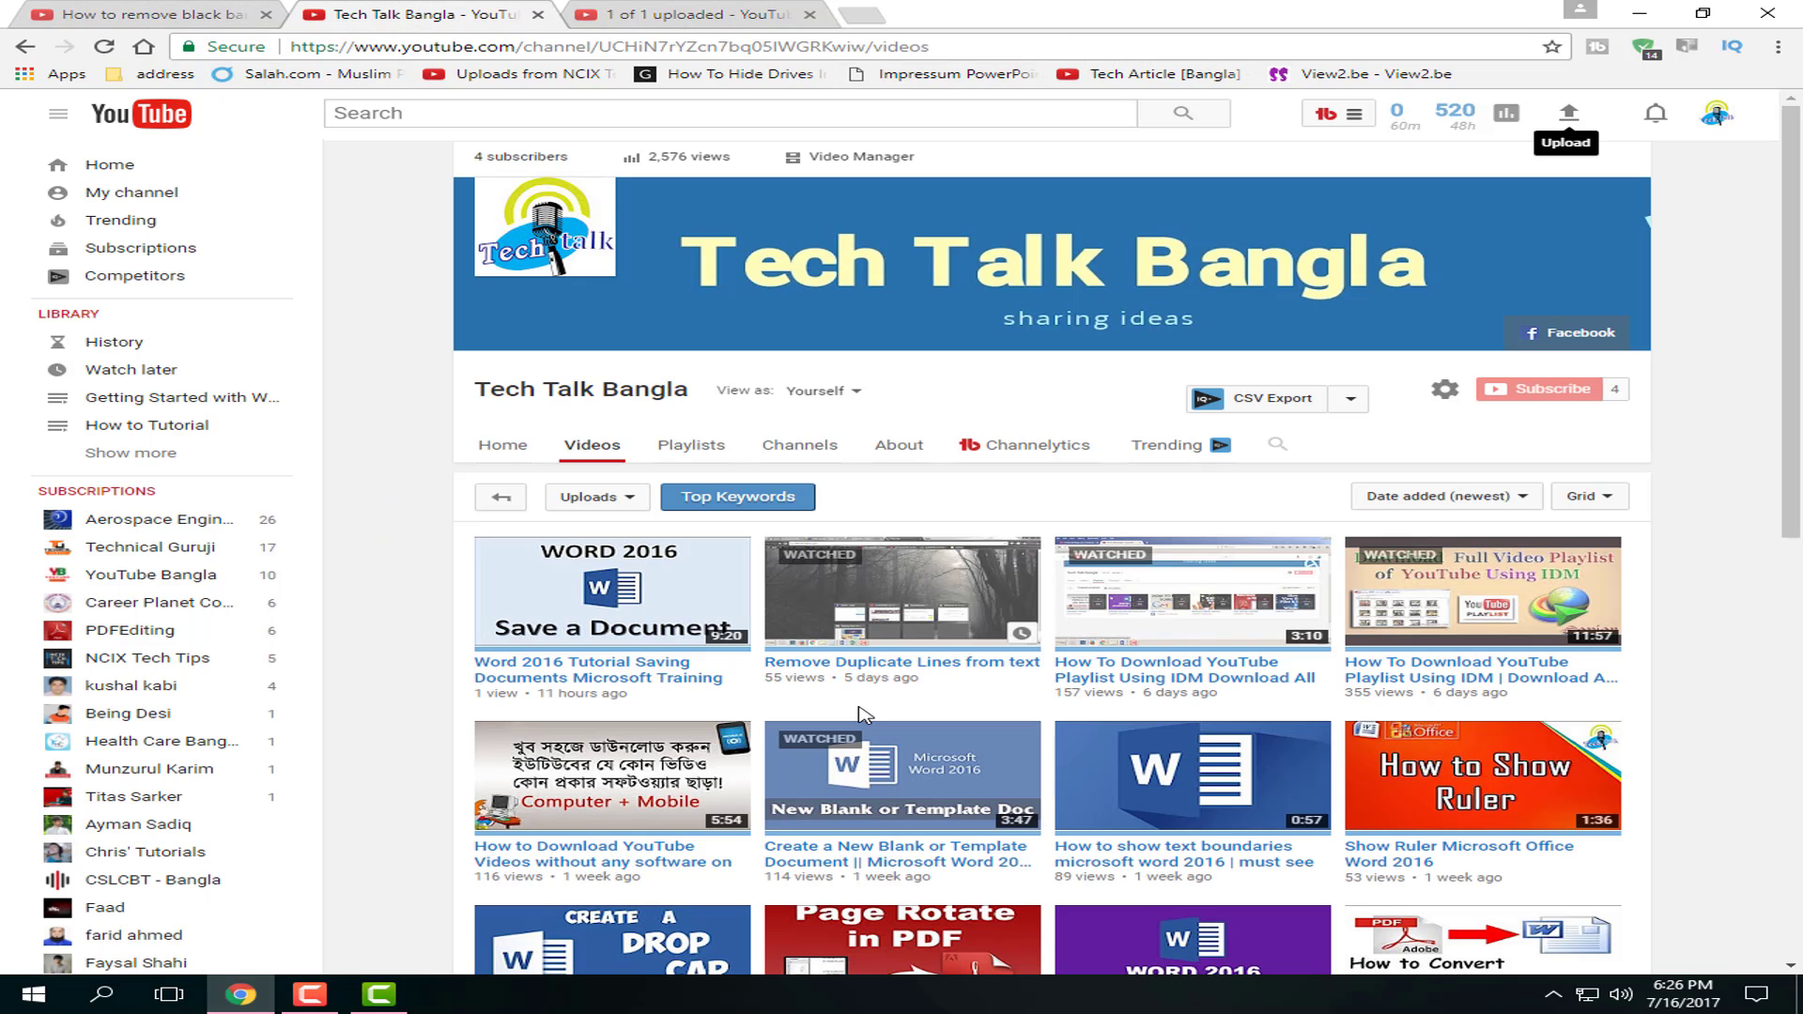
middle_click(552, 669)
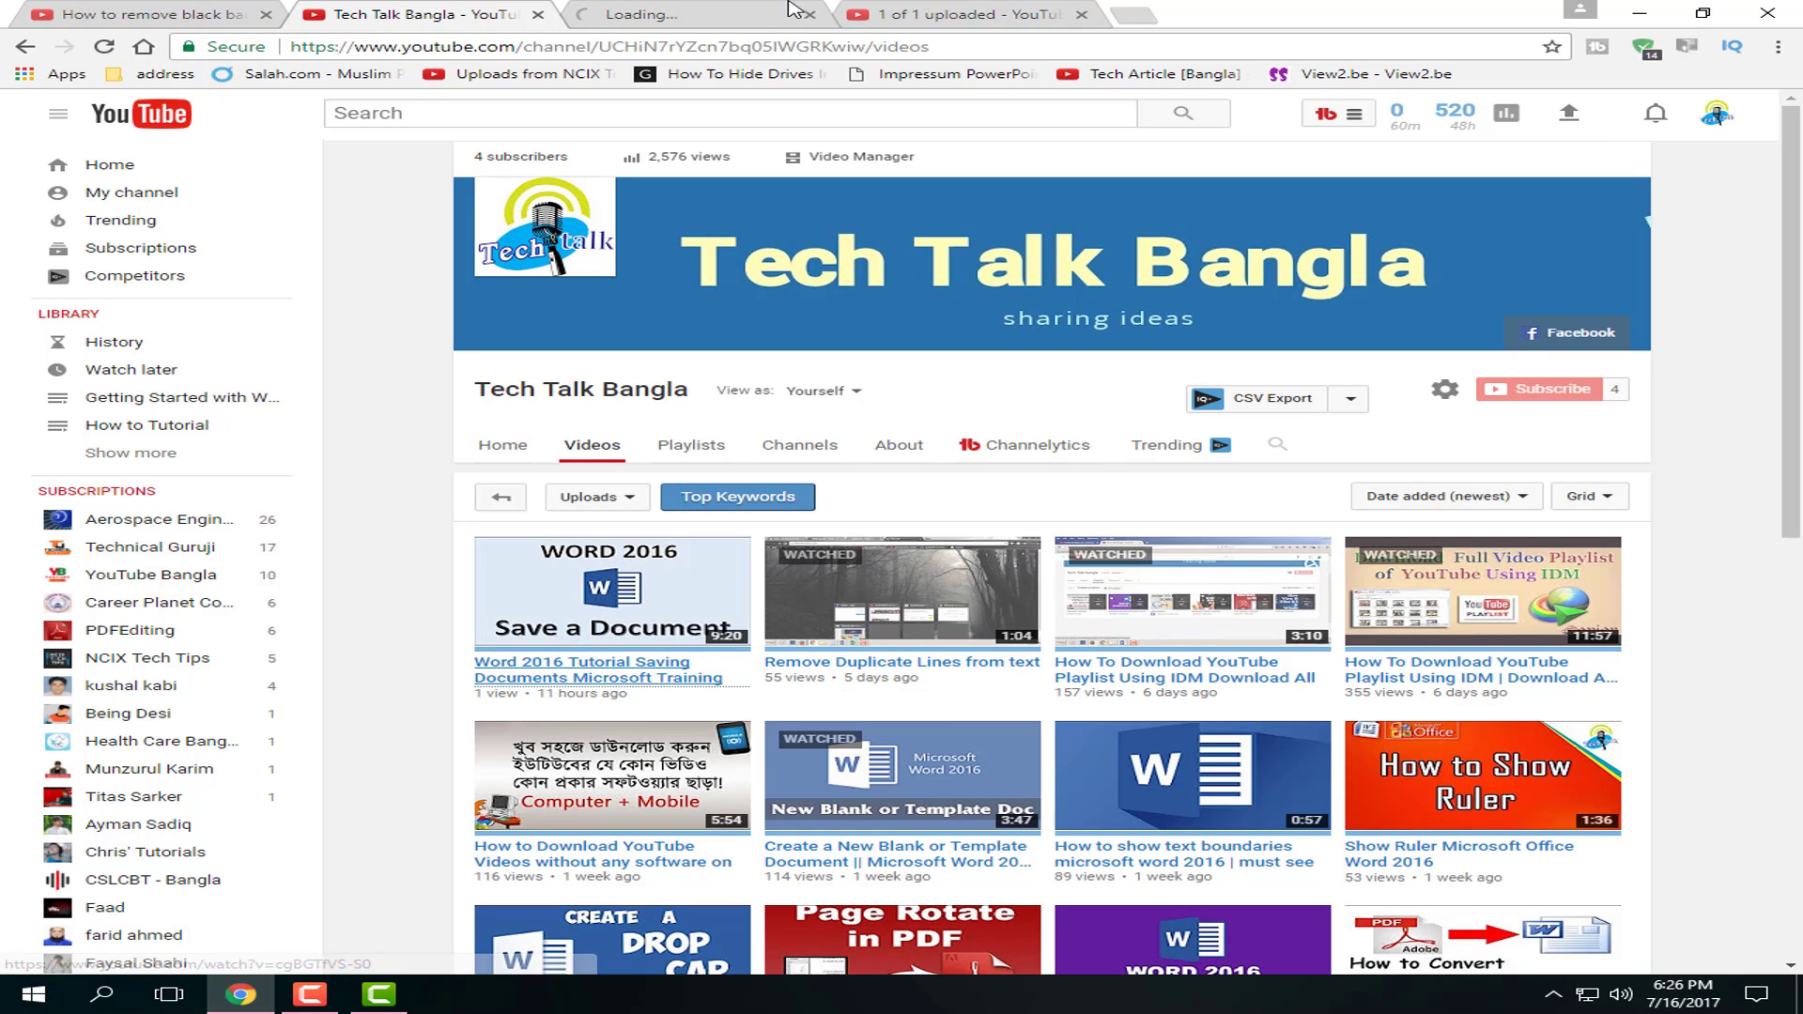
left_click(714, 15)
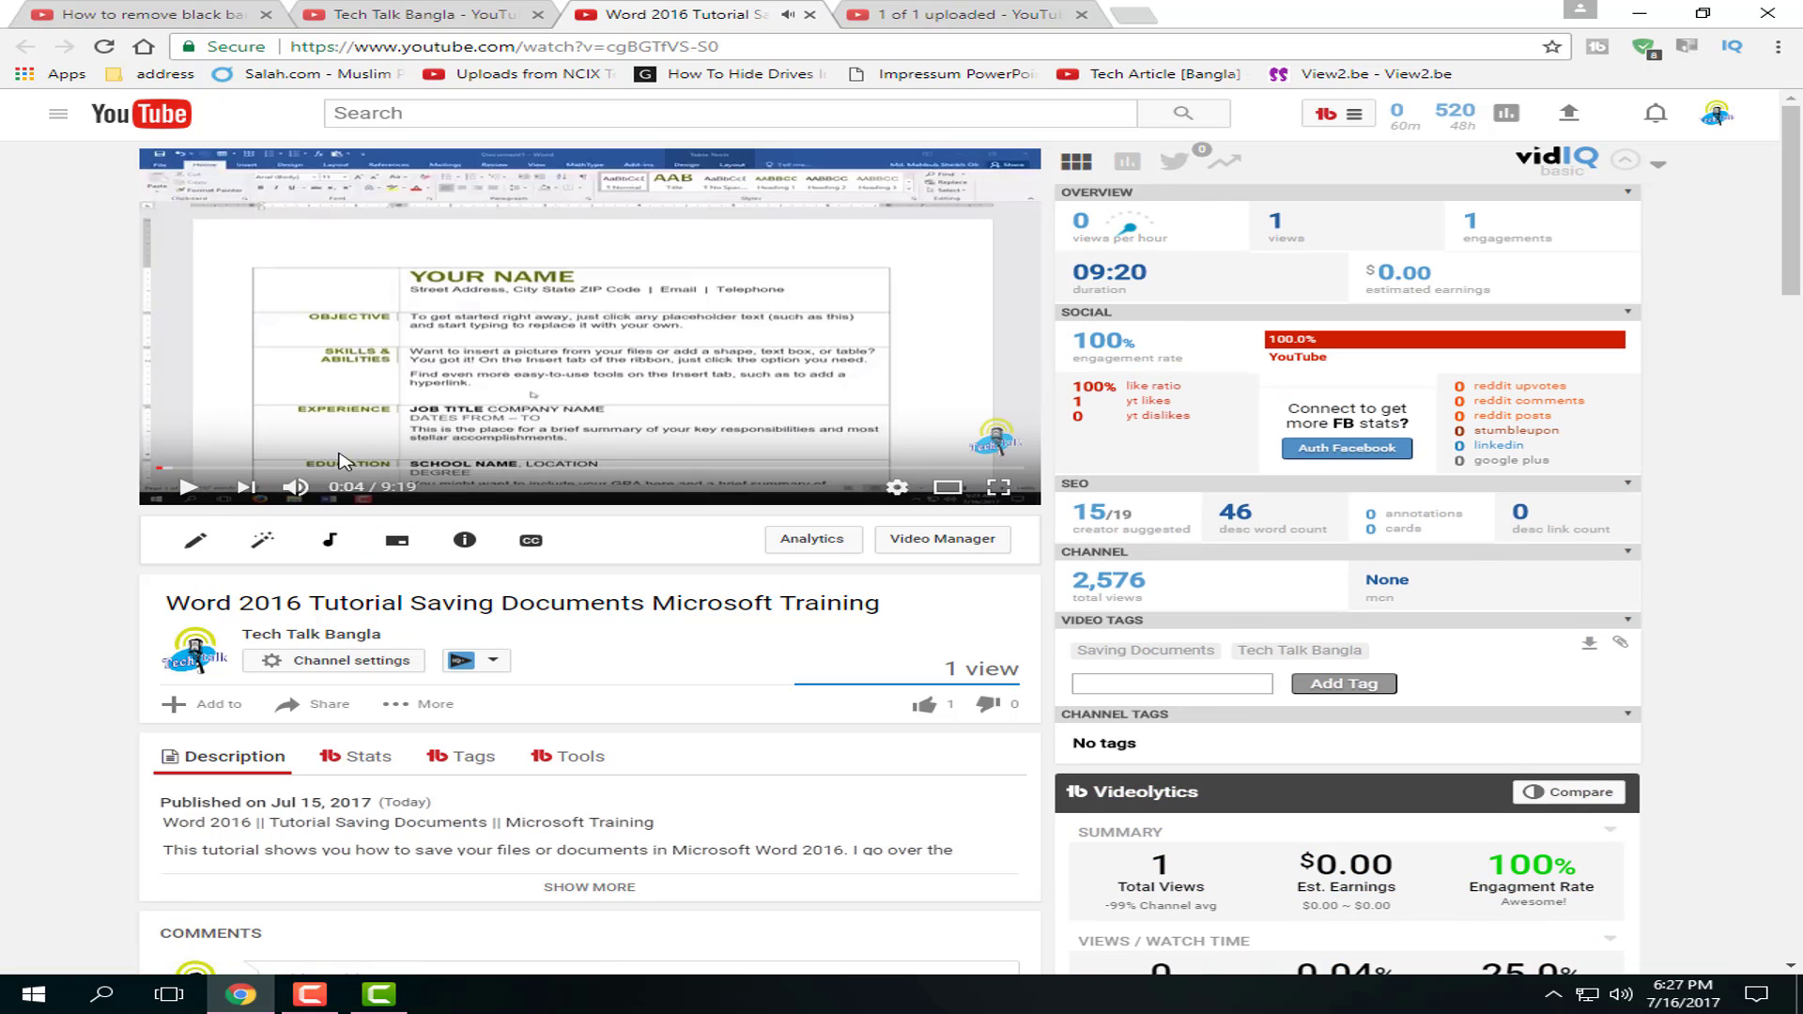
left_click(185, 488)
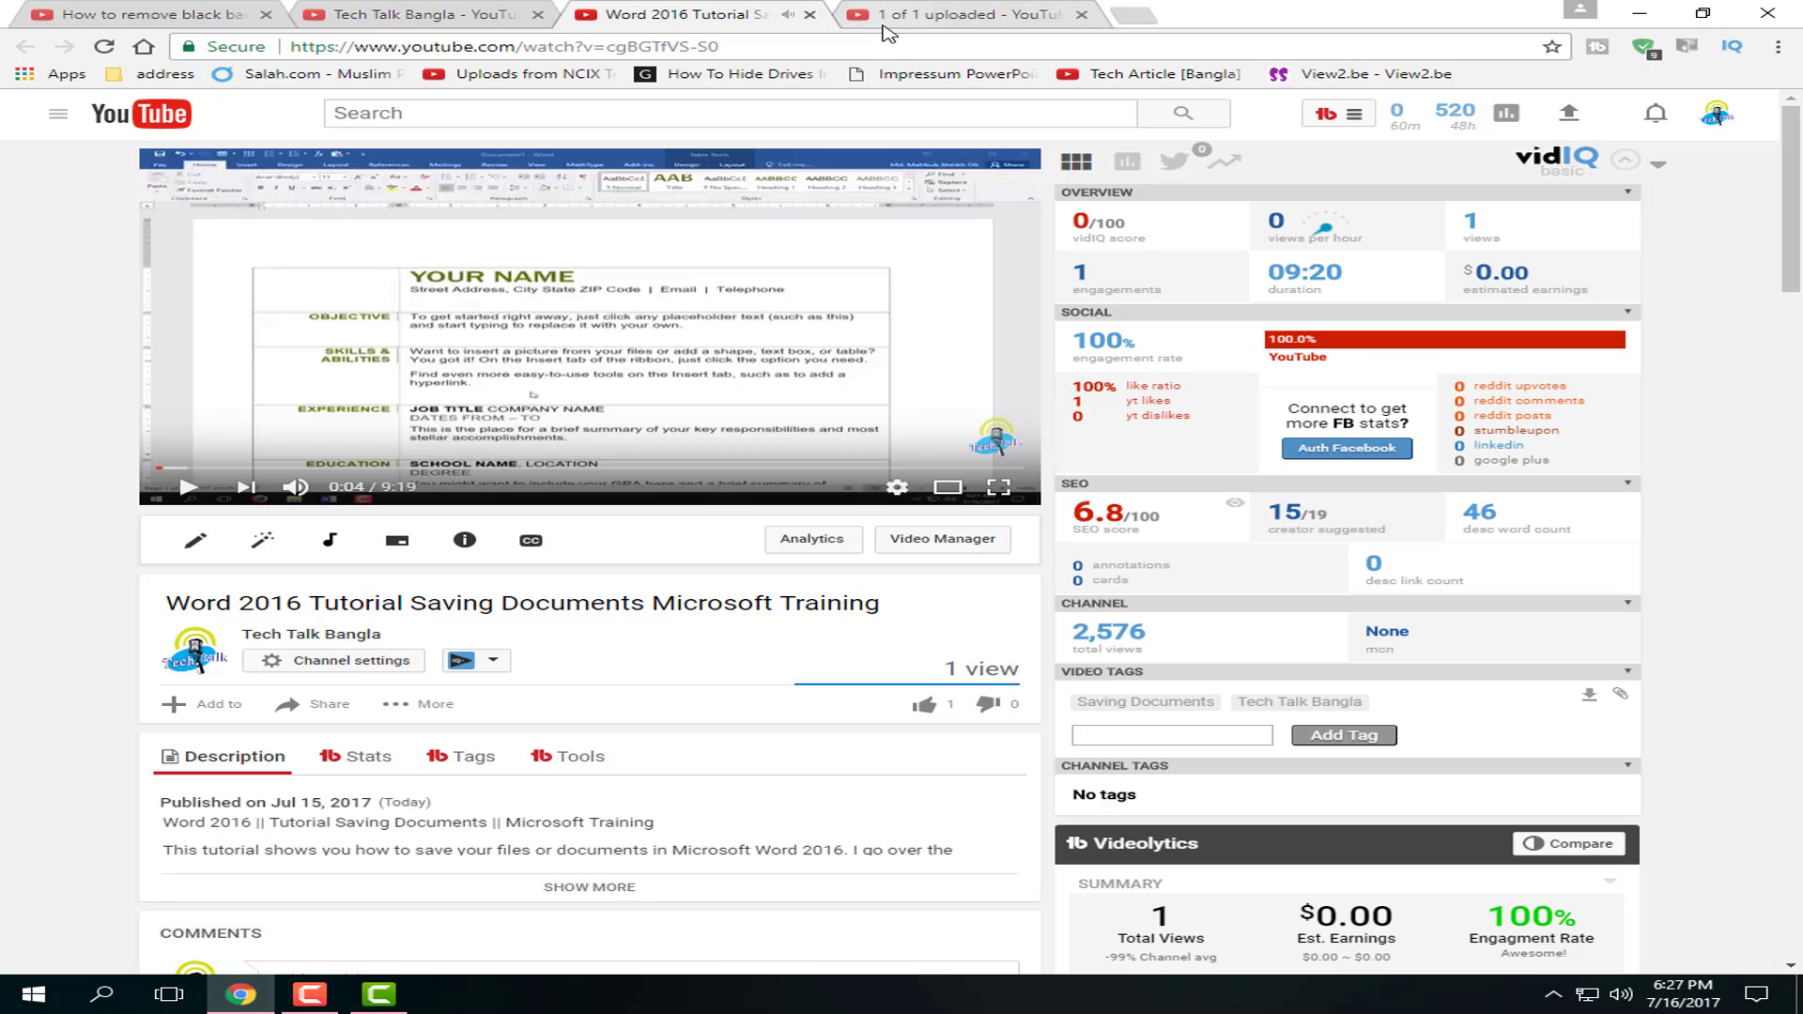
left_click(1639, 14)
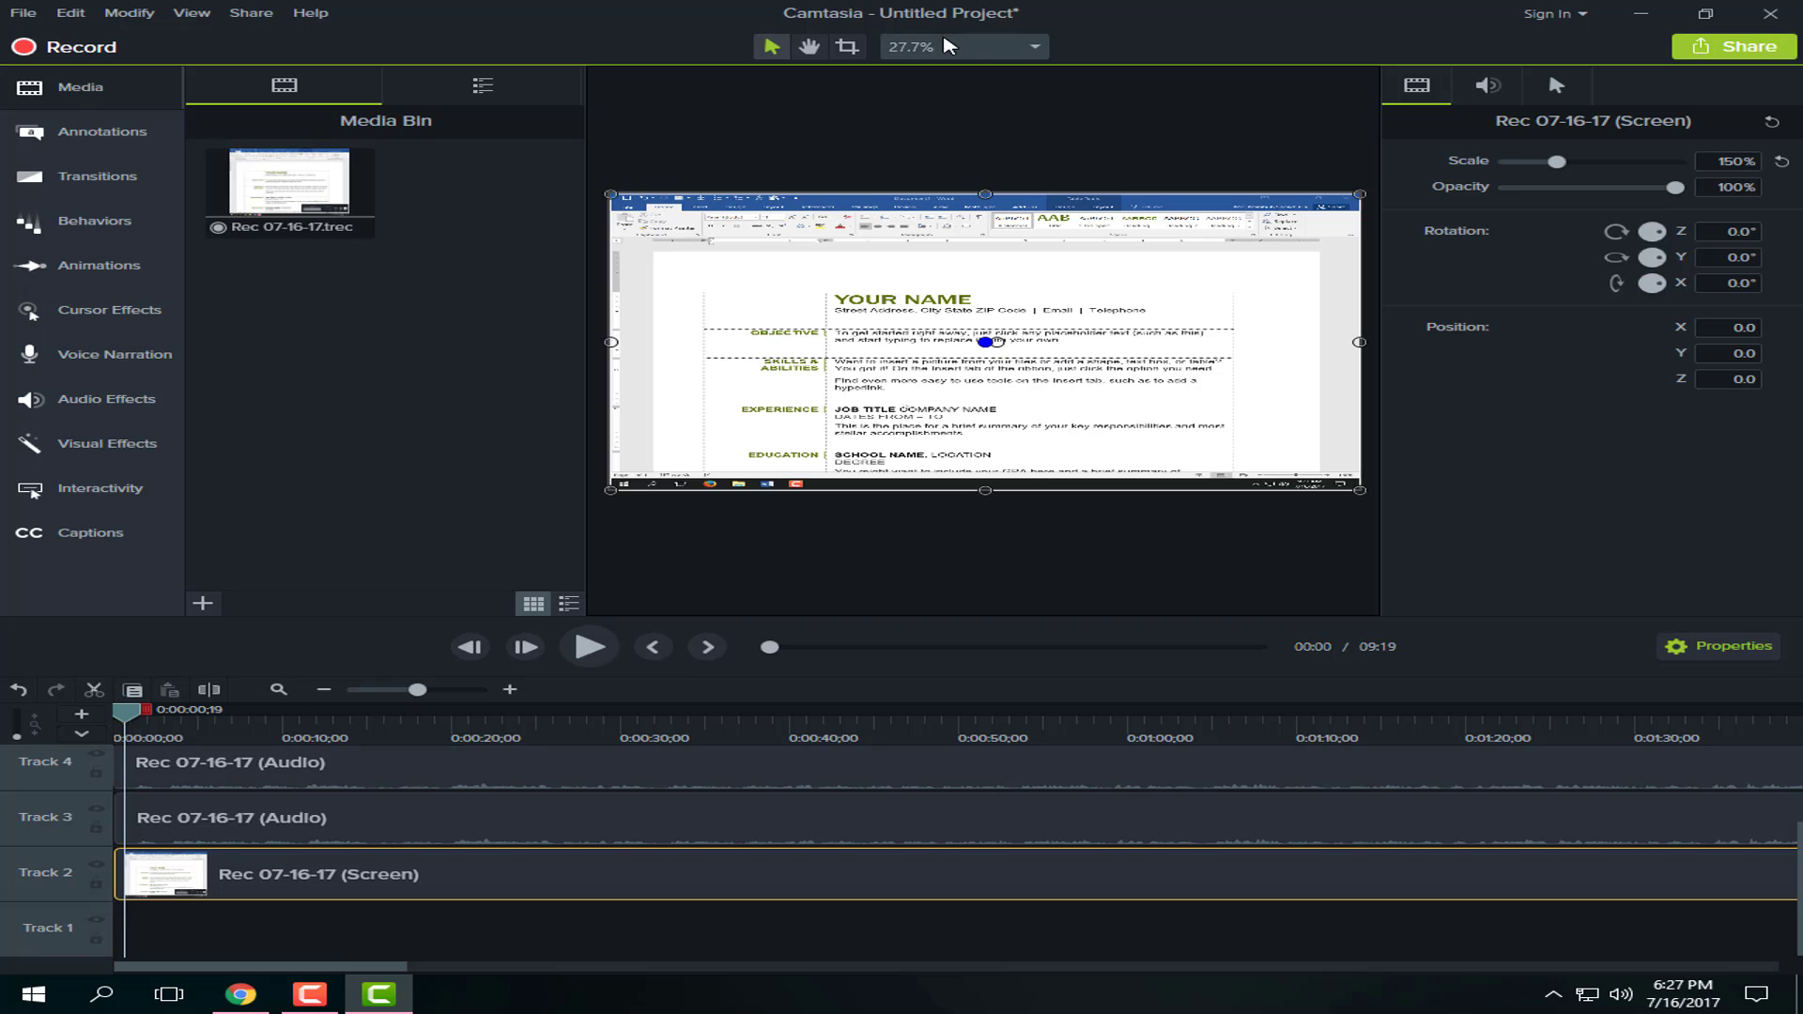
left_click(237, 996)
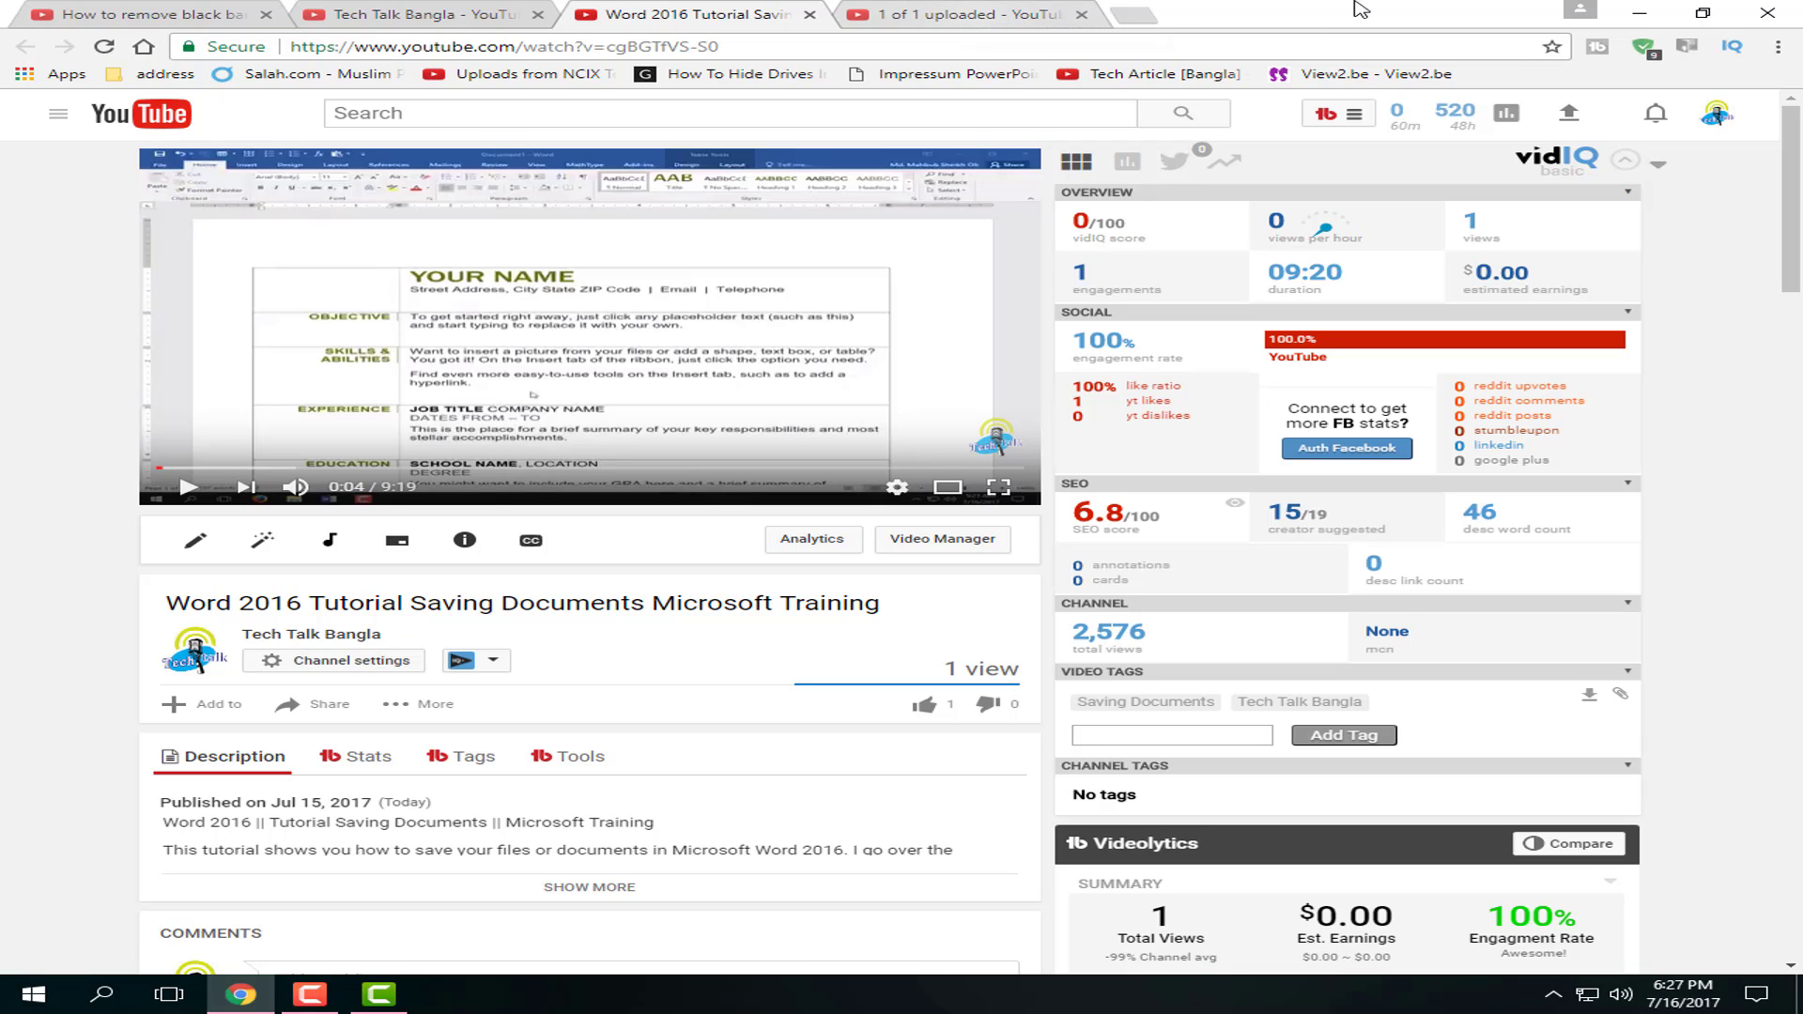
left_click(1638, 13)
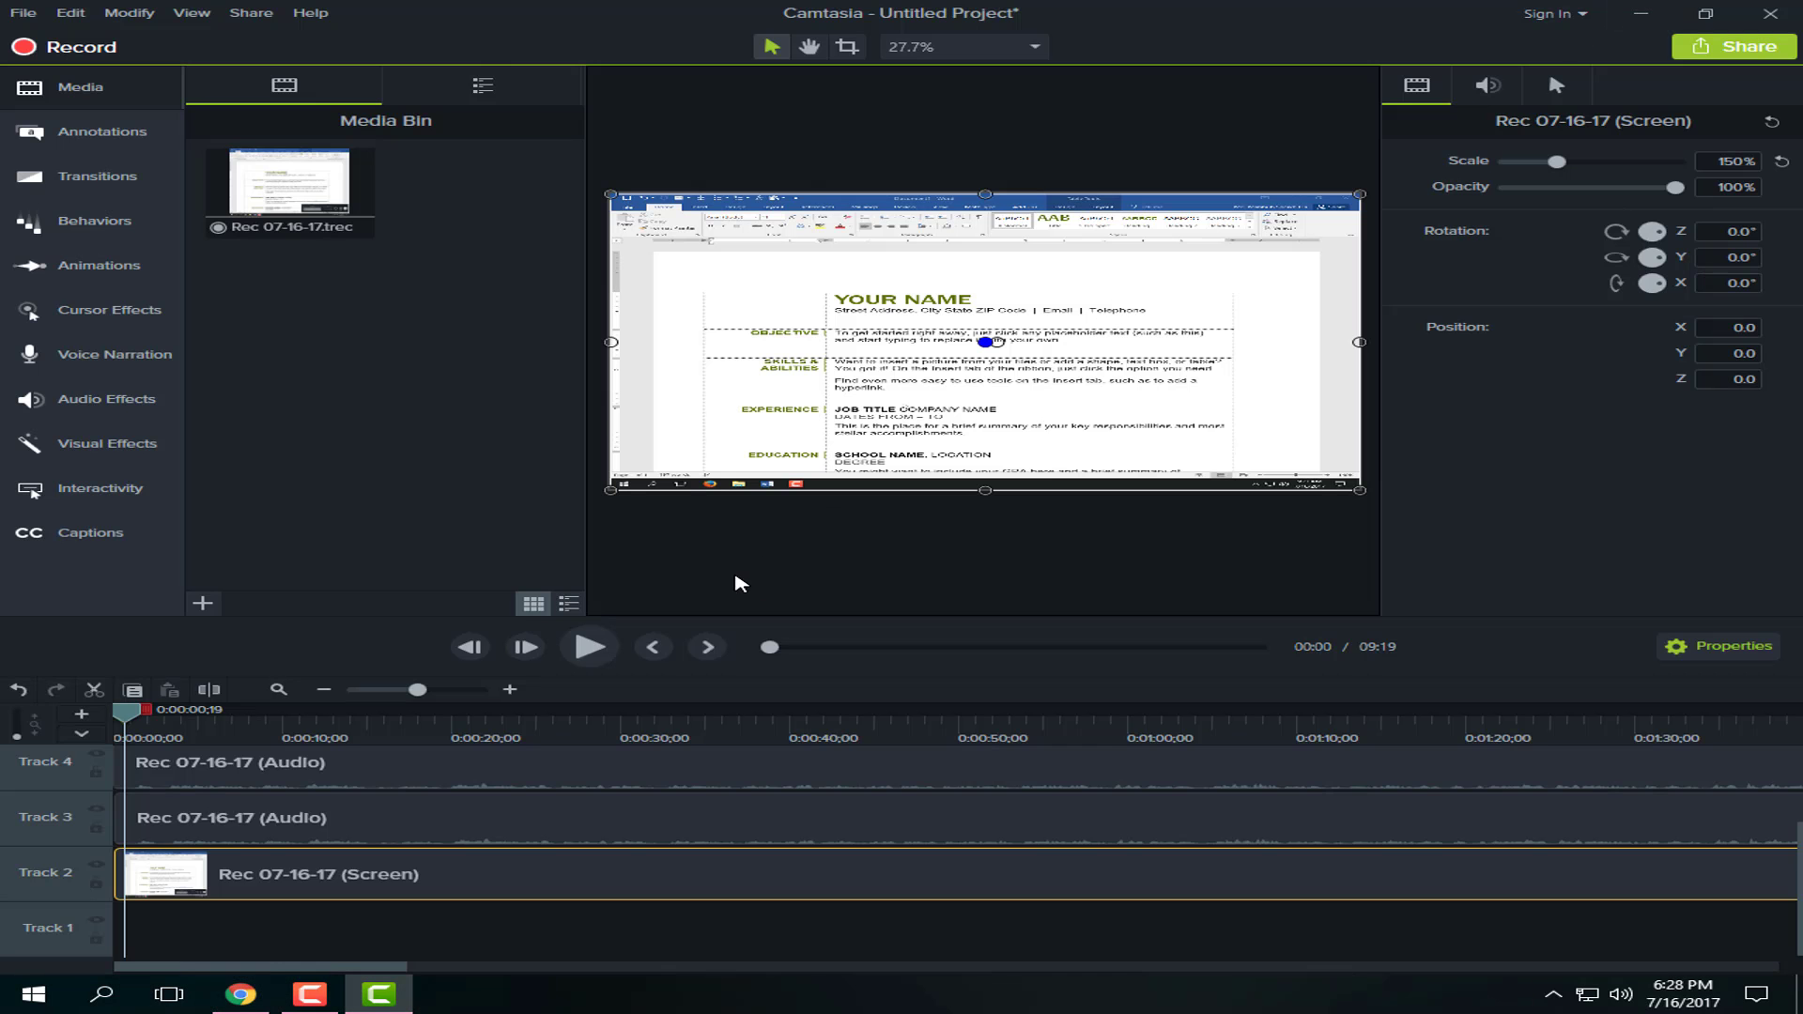